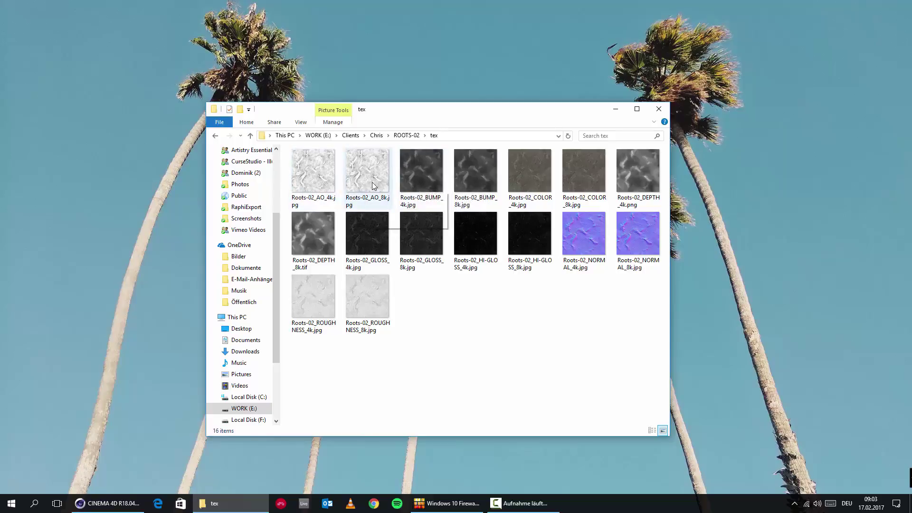
Examine the ambient occlusion, color and depth maps of the Roots-02 texture set in their 4k and 8k versions.
mouse_move(372, 182)
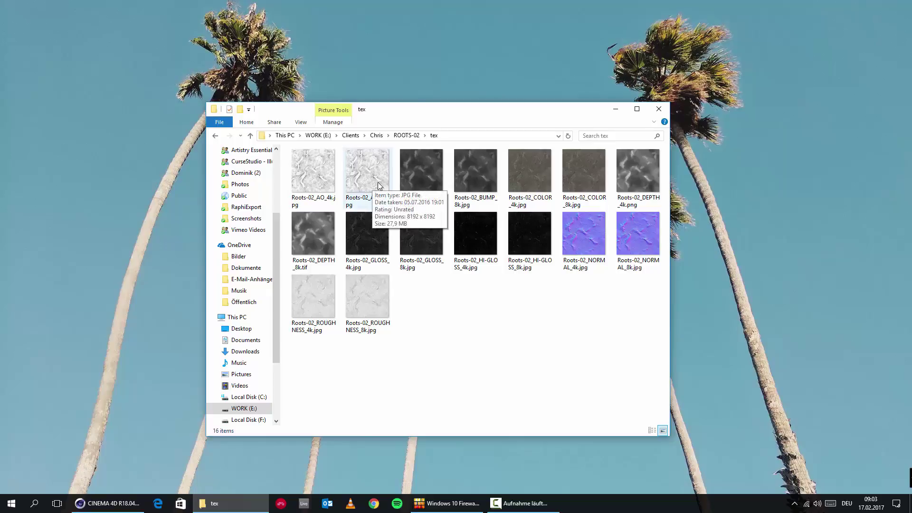
mouse_move(314, 174)
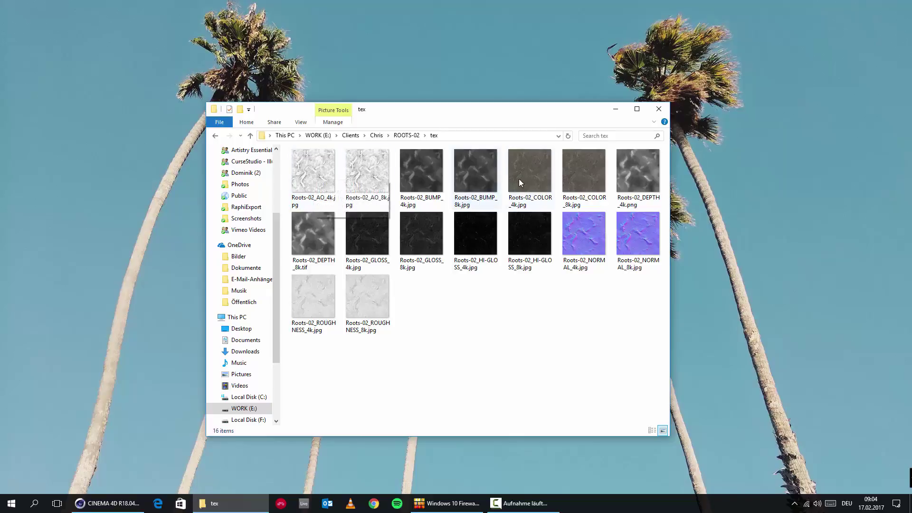
left_click(534, 177)
left_click(572, 174)
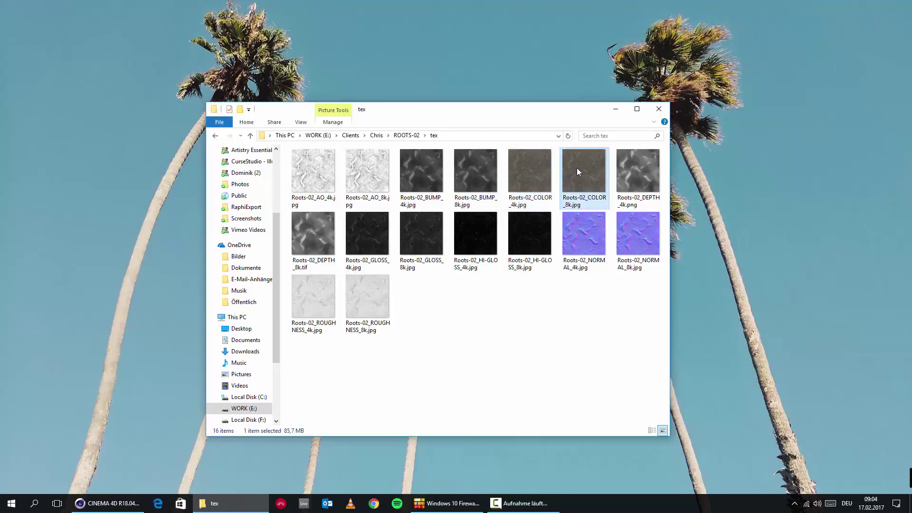
left_click(649, 175)
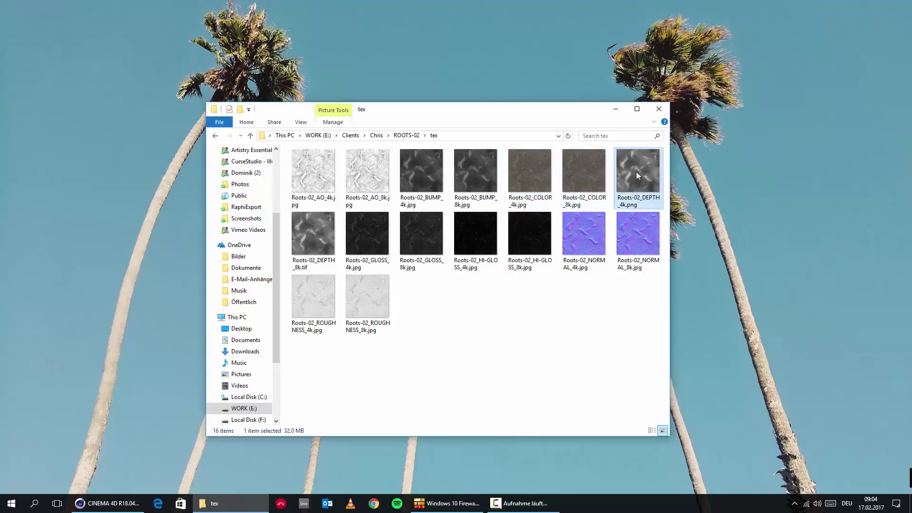
left_click(576, 170)
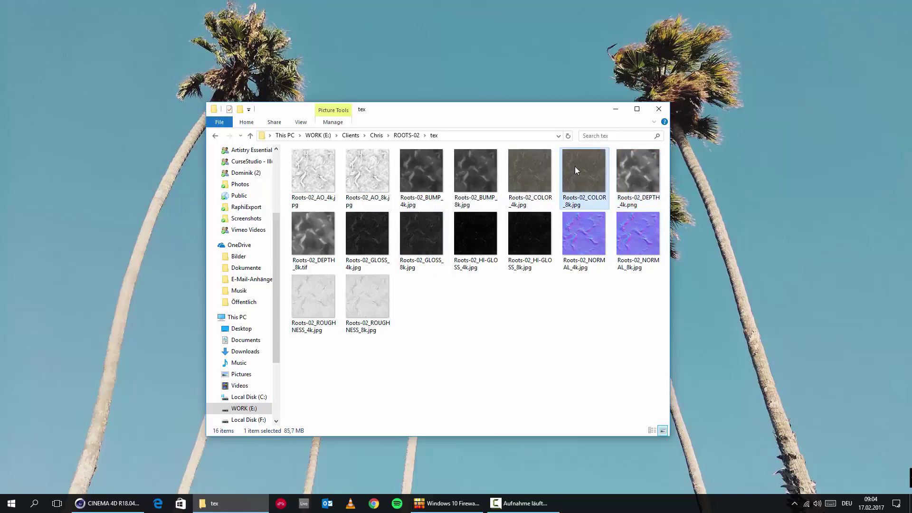
Examine the gloss, hi-gloss, normal and roughness maps of the Roots-02 texture set in their 4k and 8k versions.
left_click(365, 230)
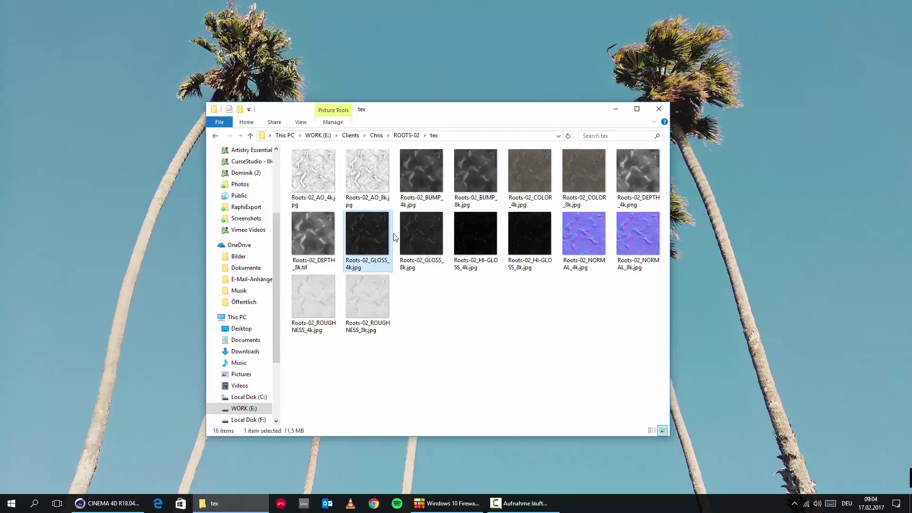
left_click(408, 235)
left_click(377, 235)
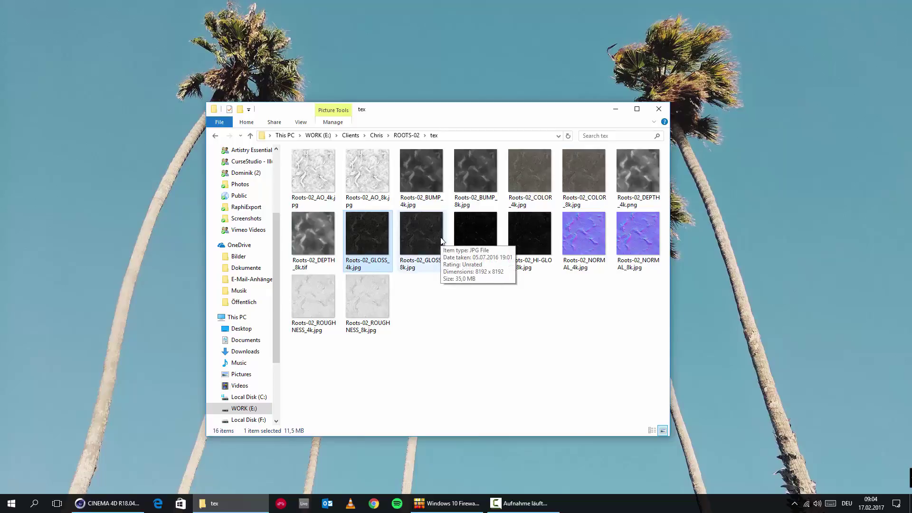
left_click(425, 241)
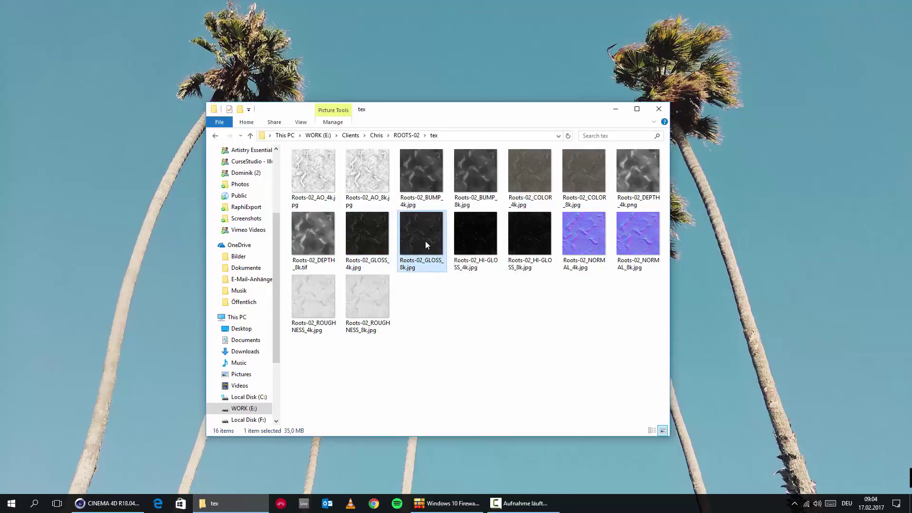
left_click(370, 234)
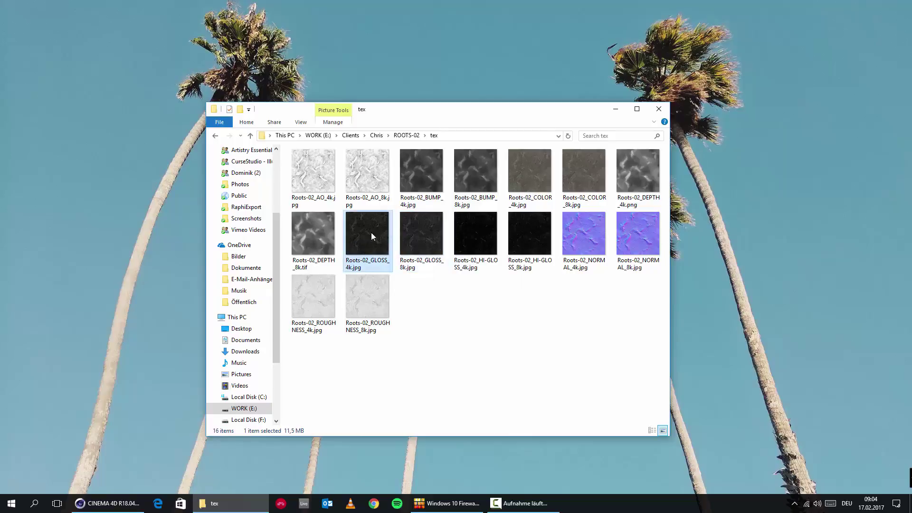
left_click(428, 241)
left_click(475, 238)
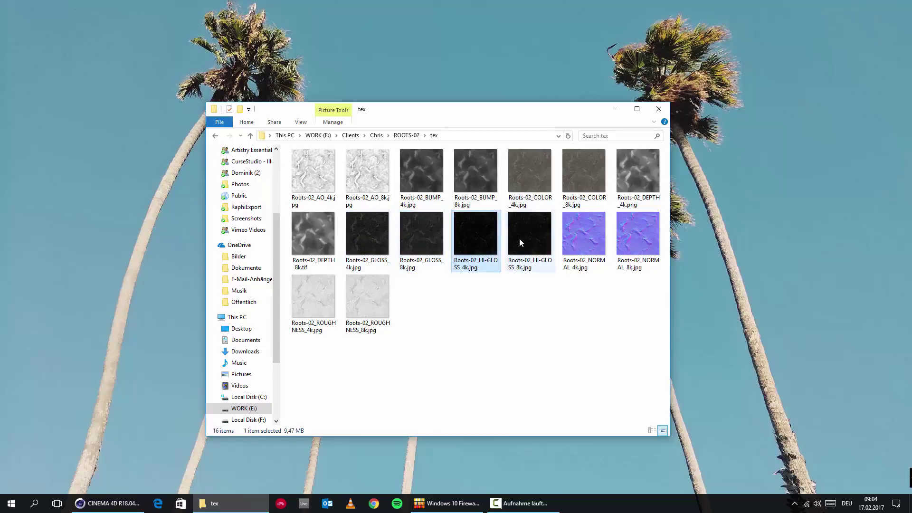
mouse_move(516, 240)
left_click(534, 235)
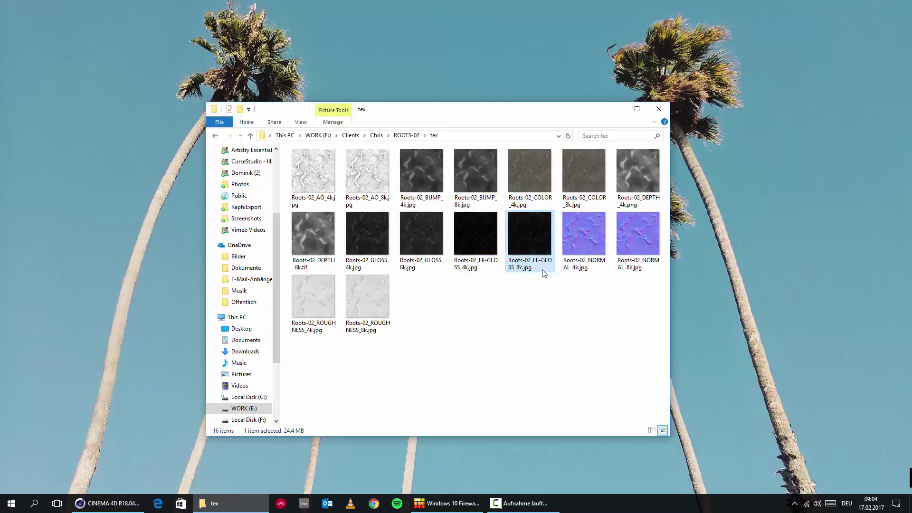
left_click(589, 237)
left_click(642, 247)
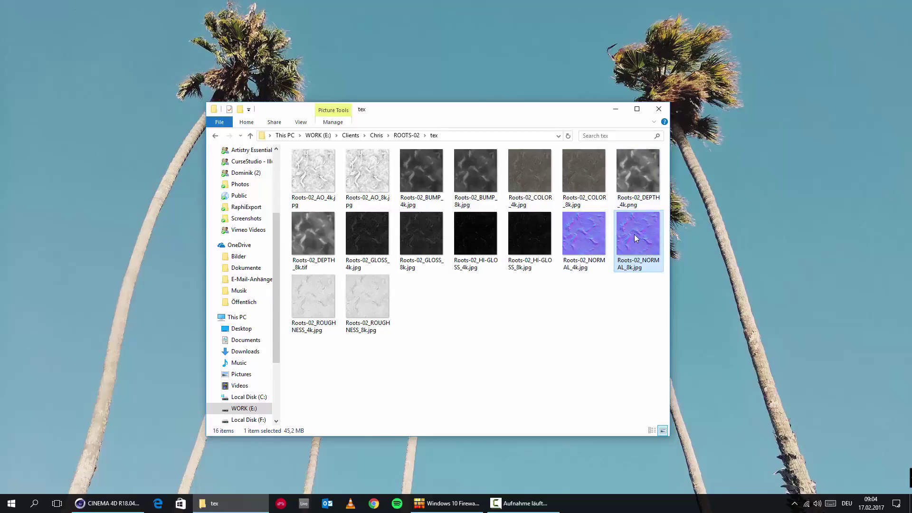
left_click(311, 301)
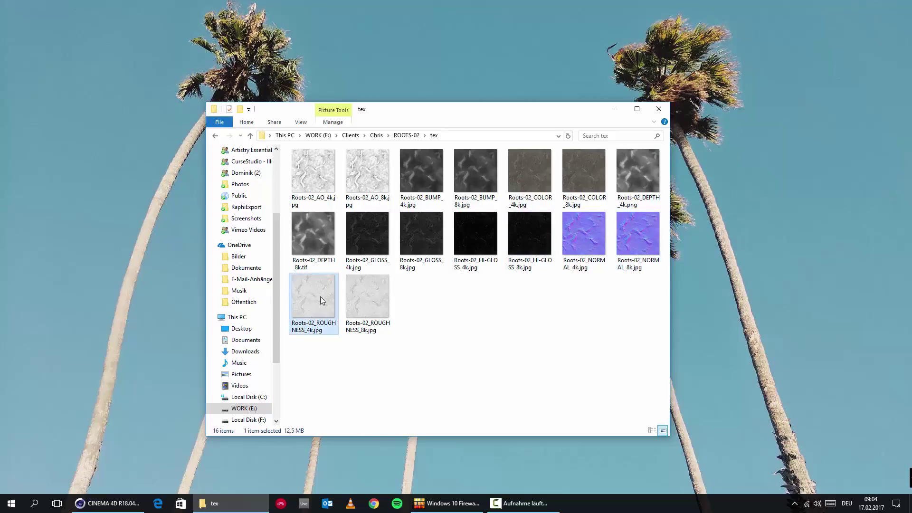
left_click(380, 300)
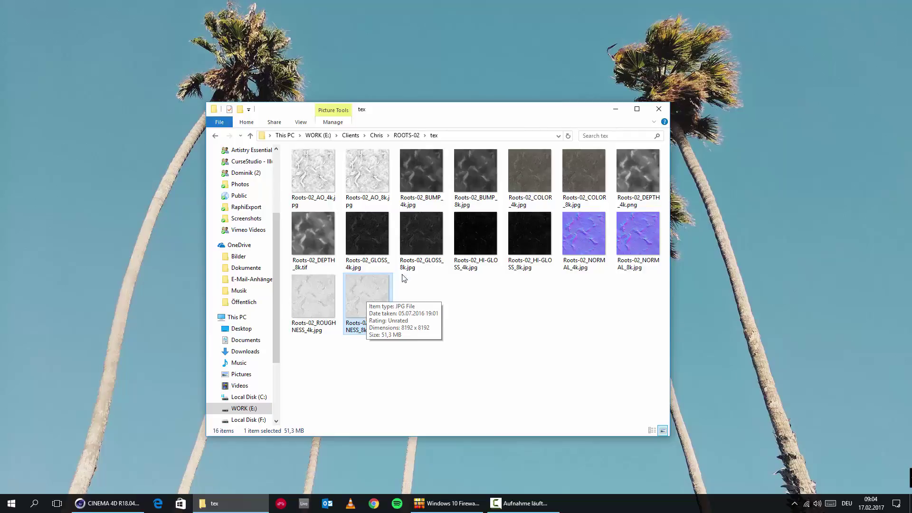
left_click(427, 330)
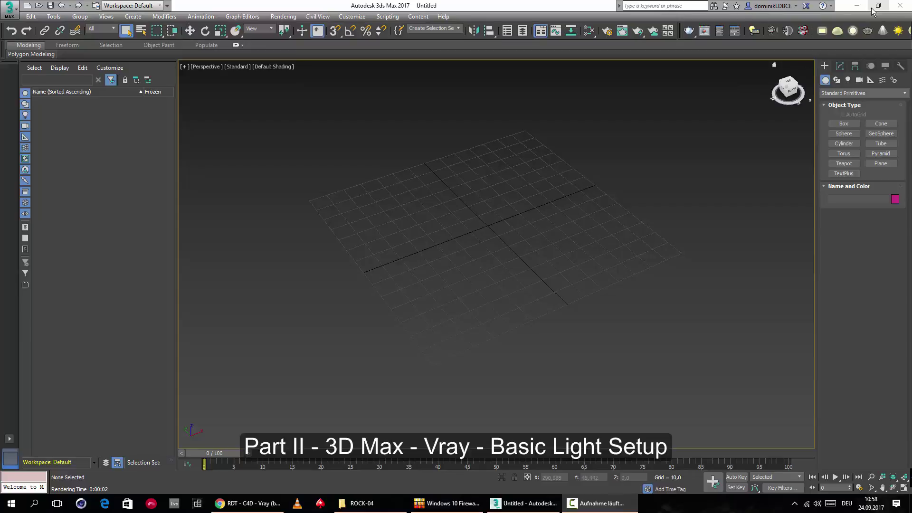
Float the V-Ray toolbar over the viewport and draw one rectangular plane-type VRayLight on the grid.
left_click_drag(680, 32, 332, 85)
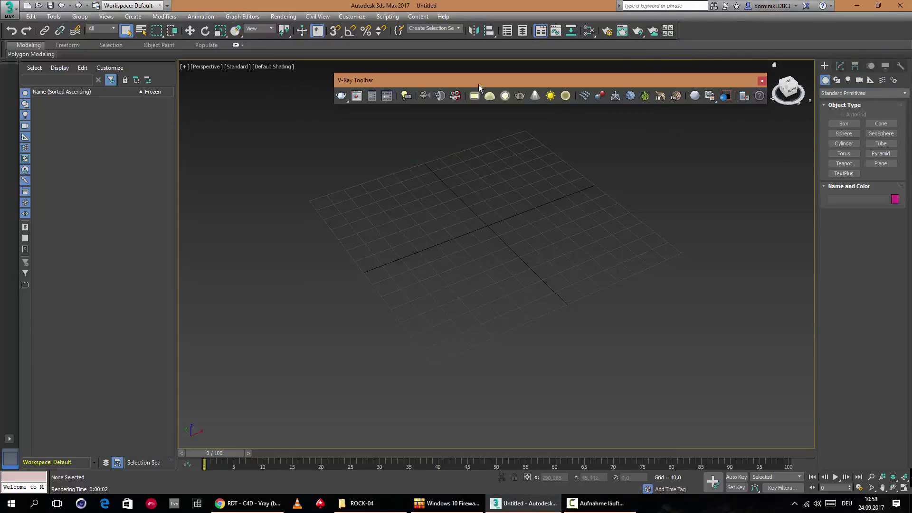
left_click_drag(483, 83, 475, 79)
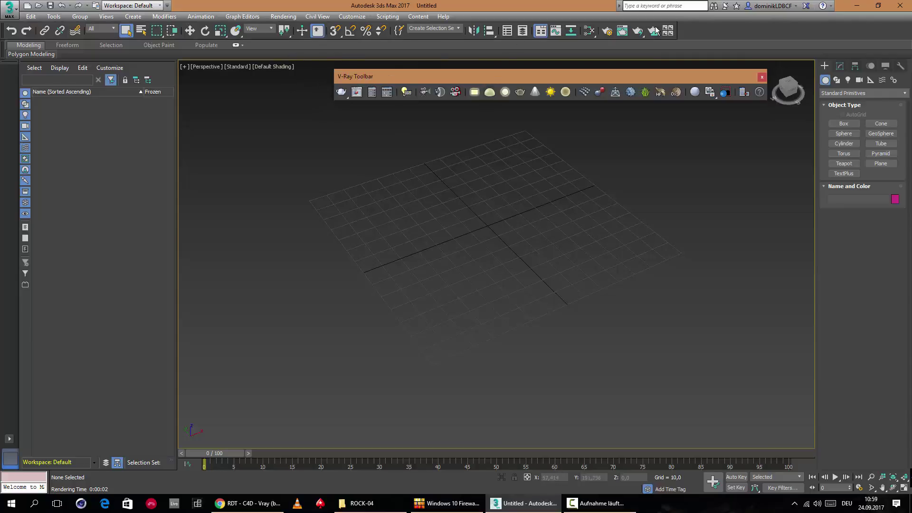
left_click(471, 93)
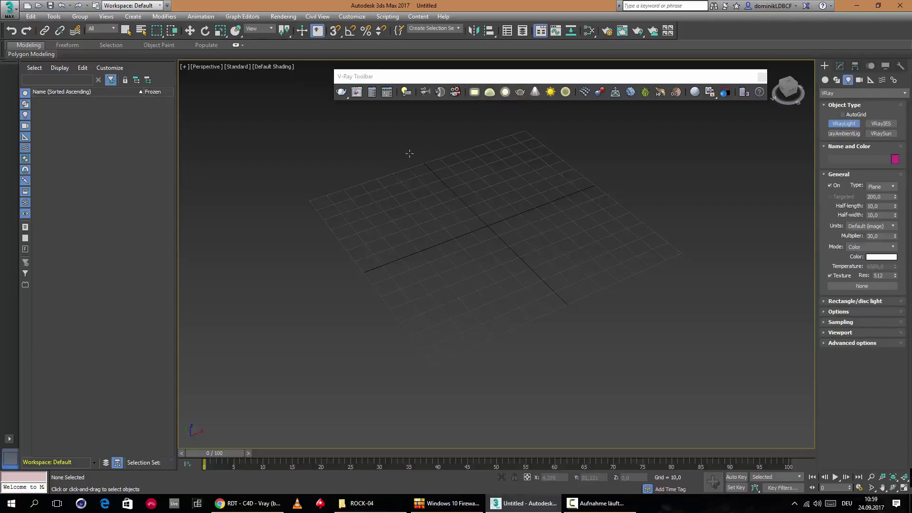
left_click_drag(417, 161, 447, 242)
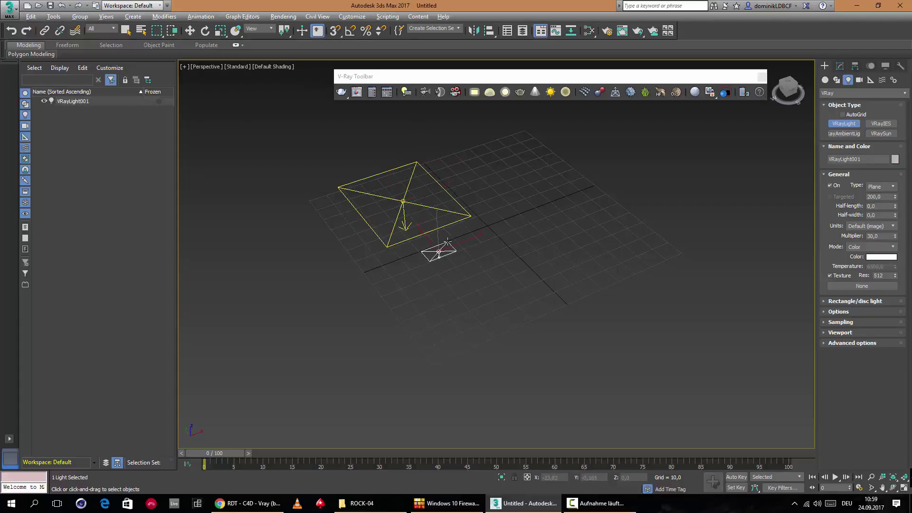
key("Delete")
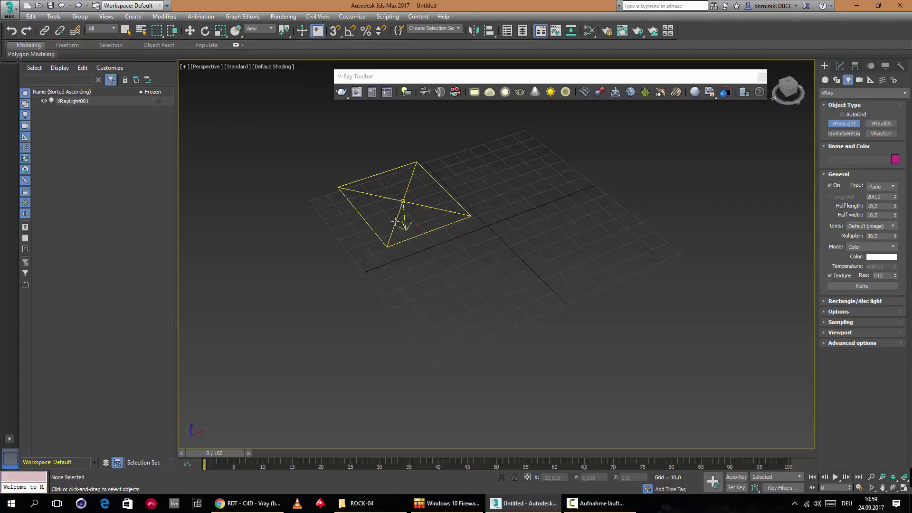
Rotate the plane light about its X axis by about -77 degrees so it stands nearly upright facing the grid.
left_click(190, 34)
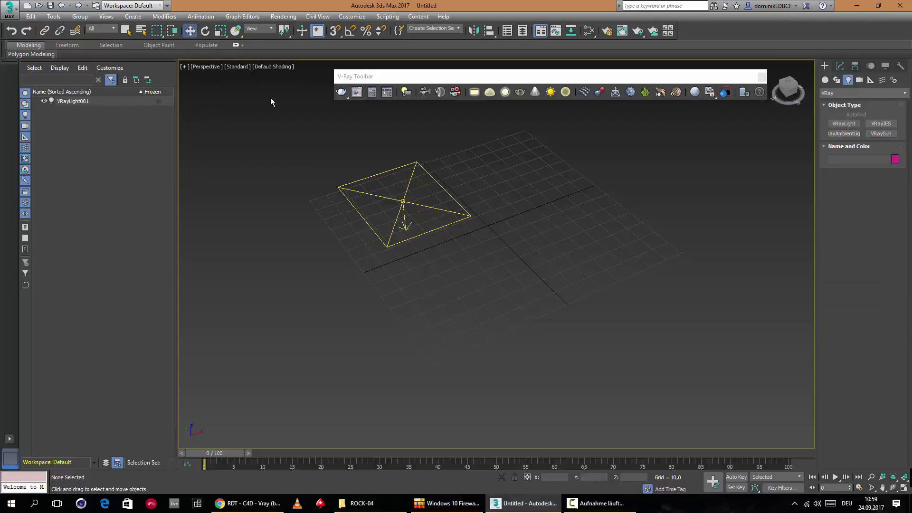
left_click(402, 202)
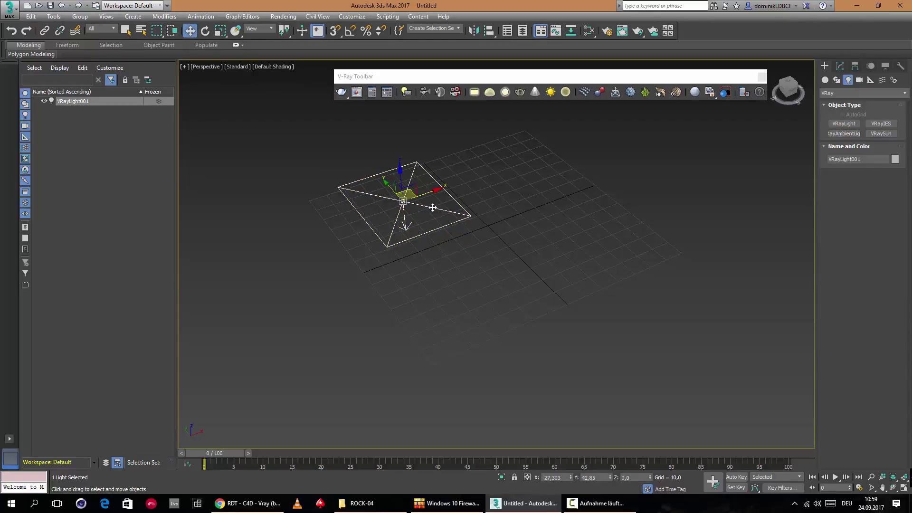
key("e")
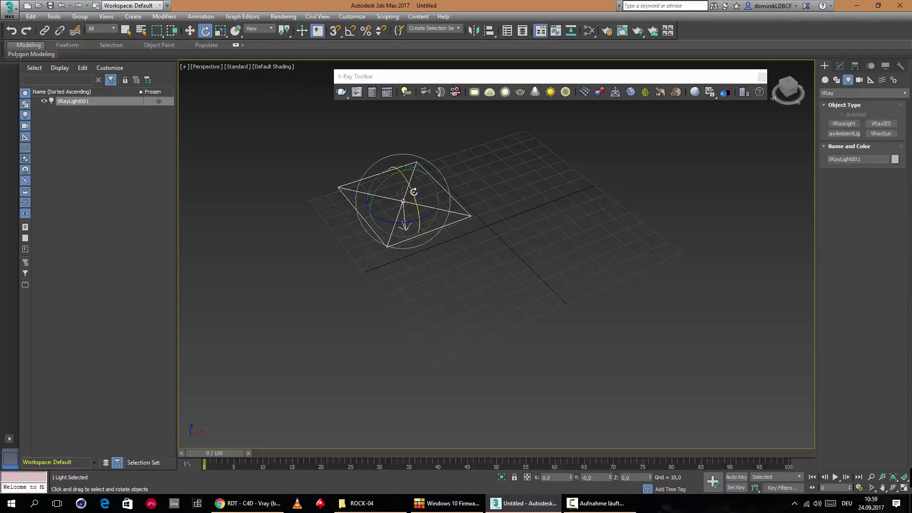
left_click_drag(413, 192, 373, 130)
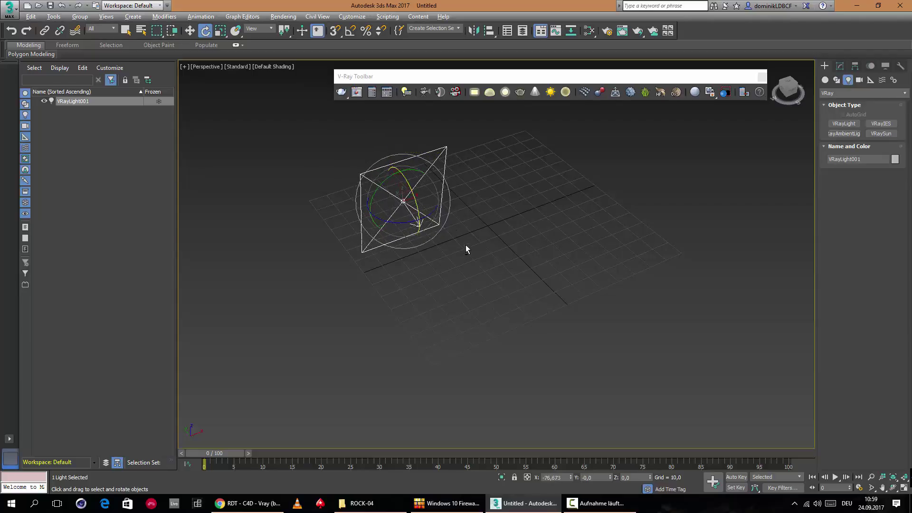
Move the plane light behind and above the grid, to about X 22, Y 95, Z 35.
key("w")
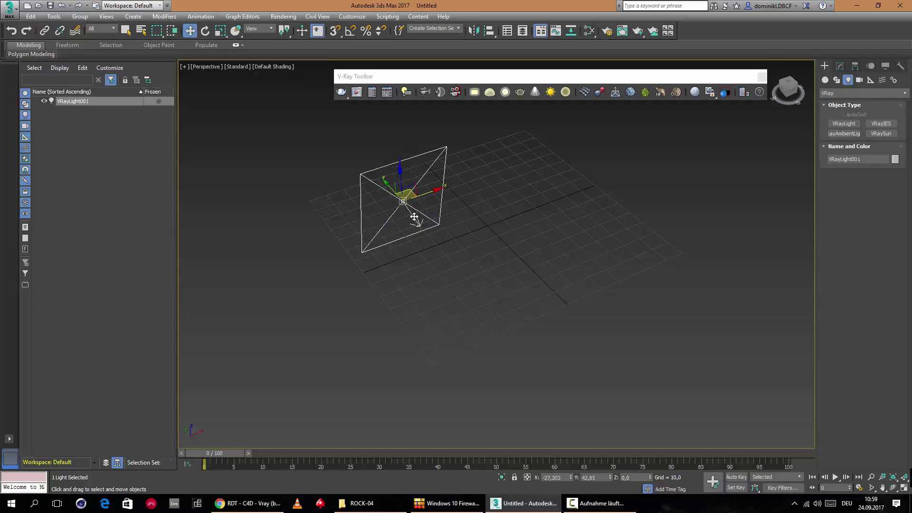
left_click_drag(436, 199, 504, 181)
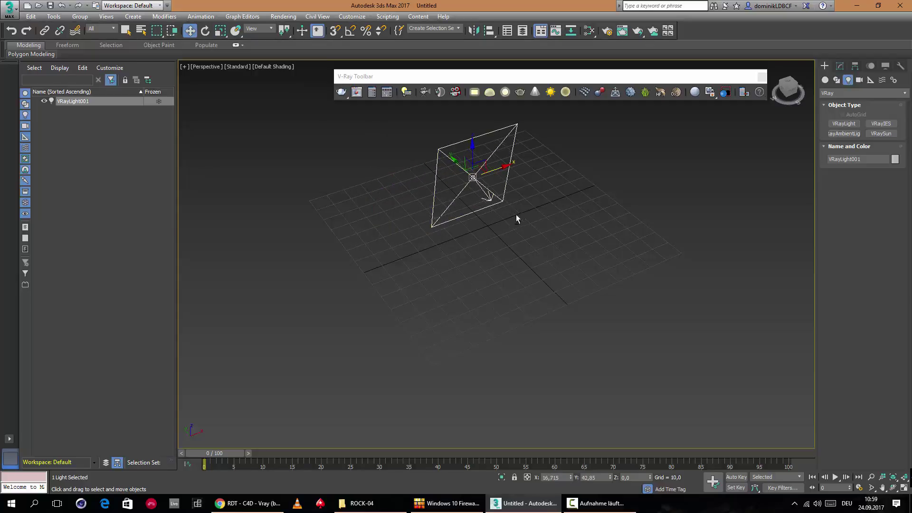
right_click(498, 220)
middle_click_drag(508, 237, 426, 155, "alt")
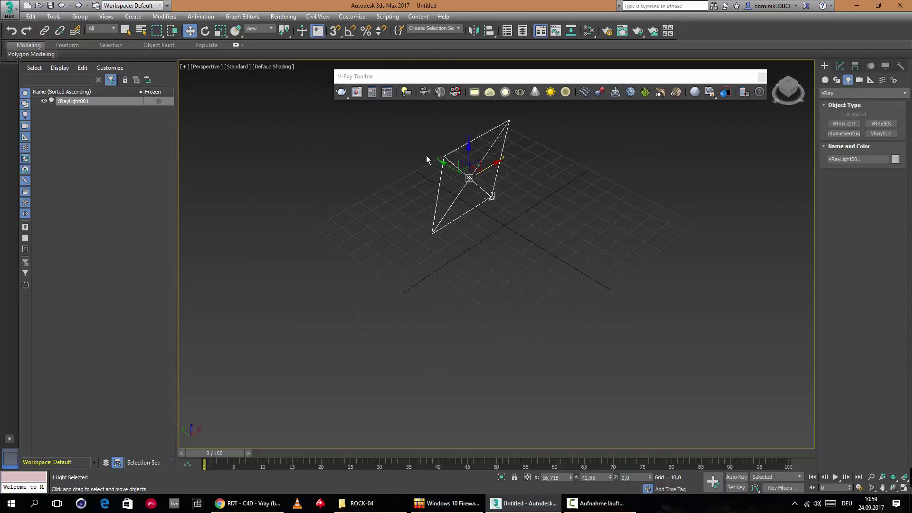
left_click_drag(443, 163, 367, 136)
middle_click_drag(458, 185, 471, 175, "alt")
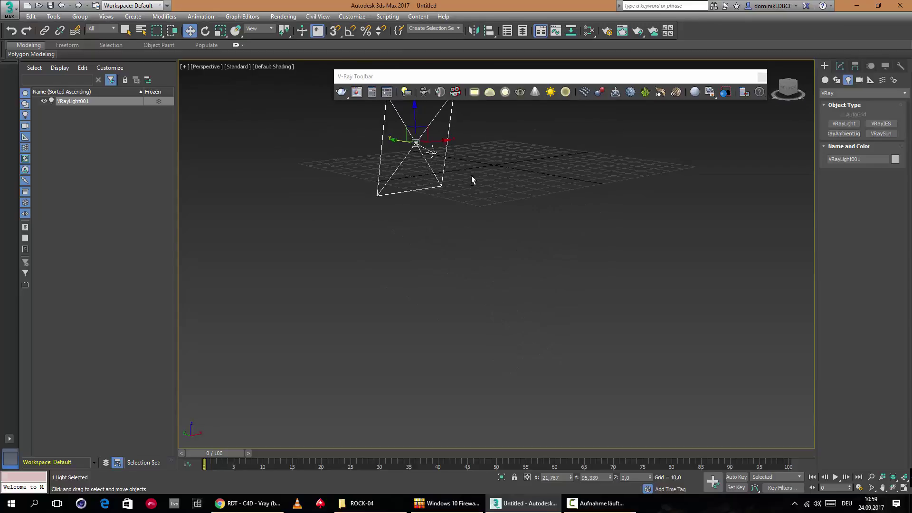
middle_click_drag(494, 141, 498, 171)
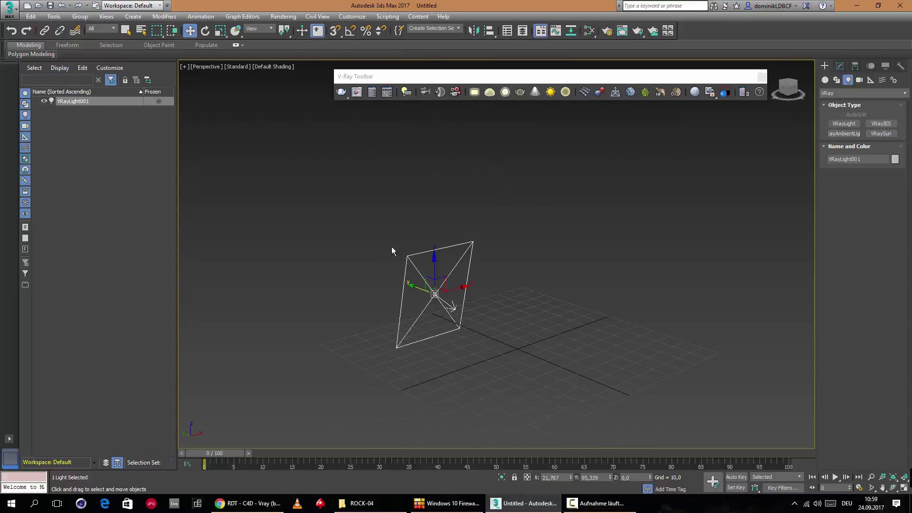
left_click_drag(434, 254, 433, 198)
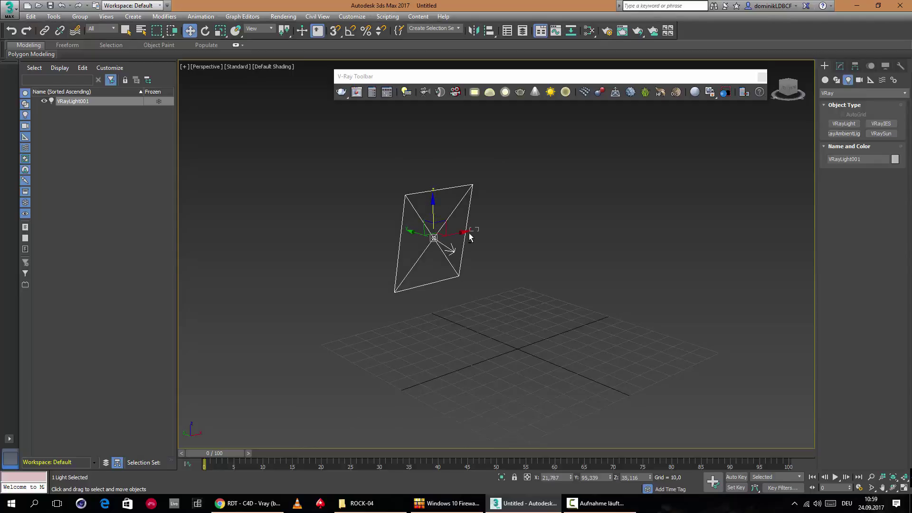
Scale the plane light up uniformly to about 152 percent.
key("r")
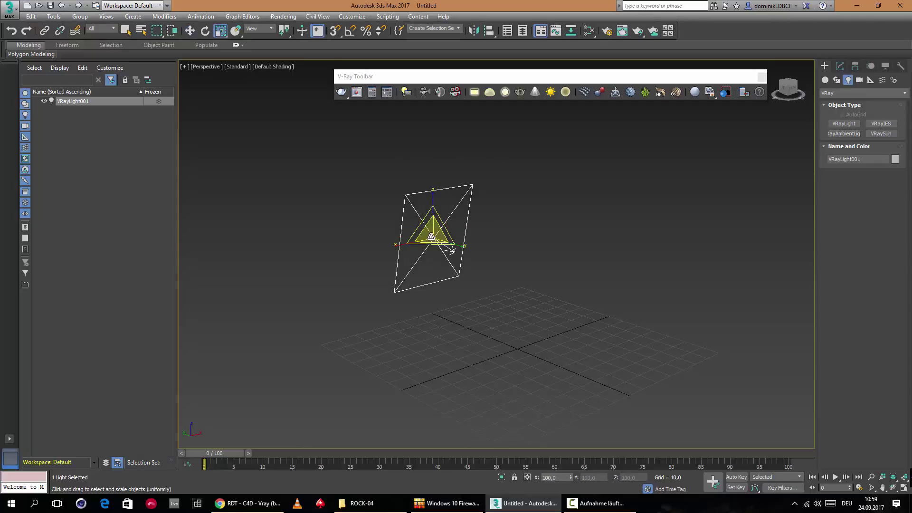
left_click_drag(404, 234, 374, 230)
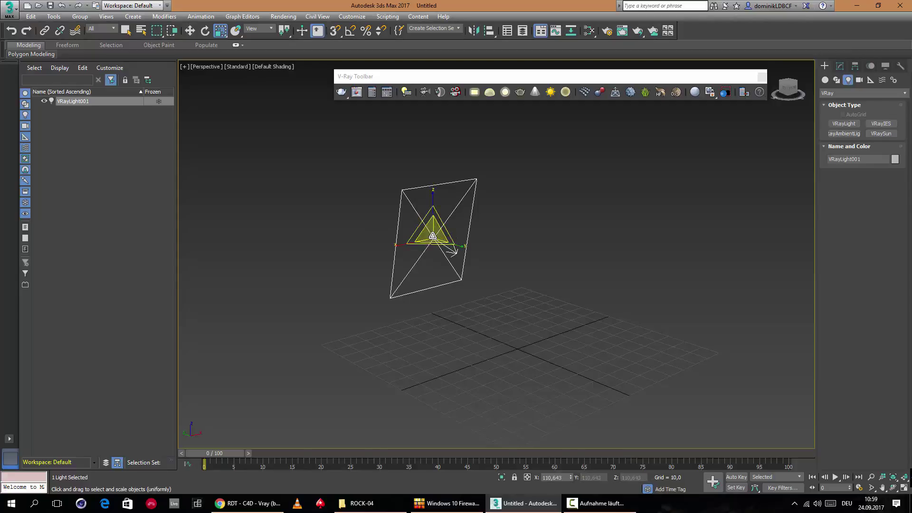
left_click_drag(433, 236, 493, 217)
key("alt")
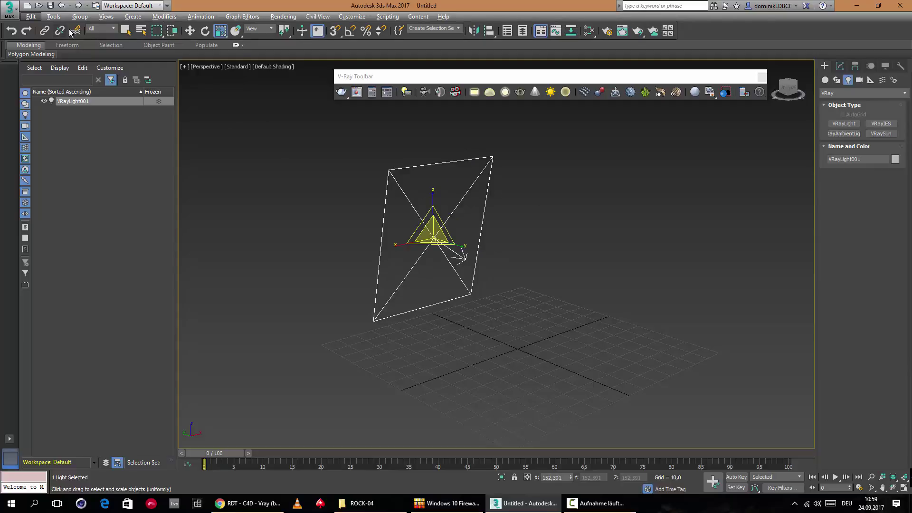
Create a rectangular standard plane about 142 long by 130 wide covering the grid, discarding any stray extra plane.
left_click(133, 16)
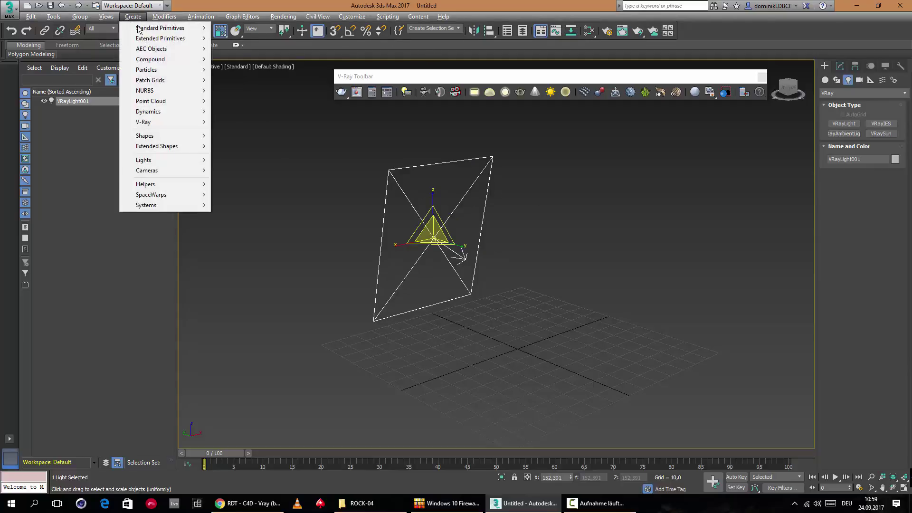
mouse_move(144, 29)
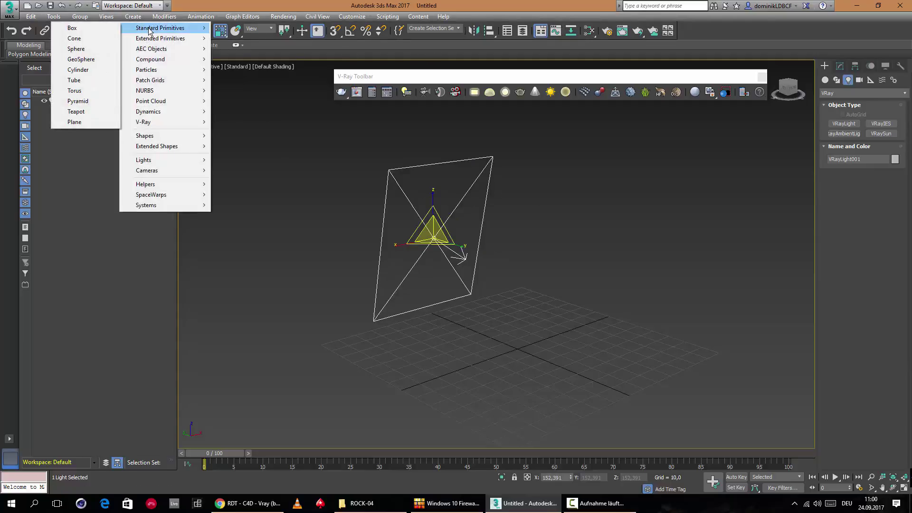
left_click(74, 122)
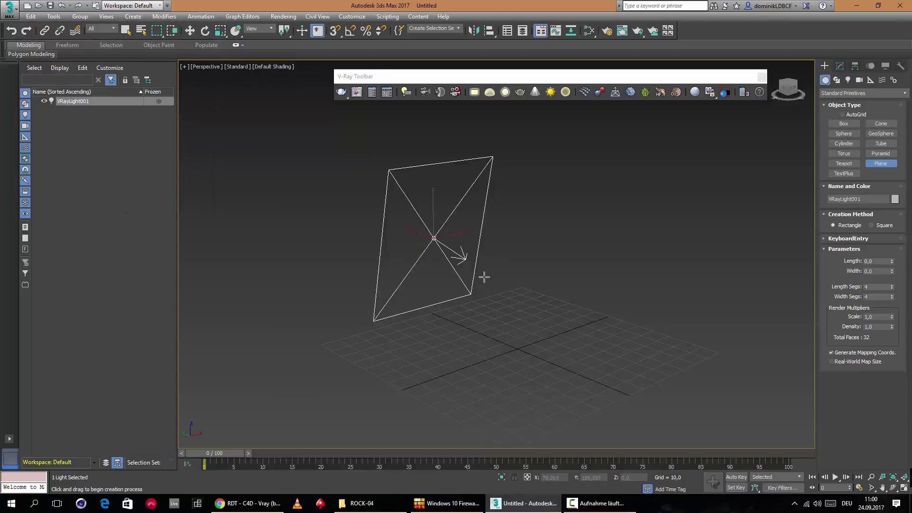
key("alt")
left_click_drag(517, 285, 528, 441)
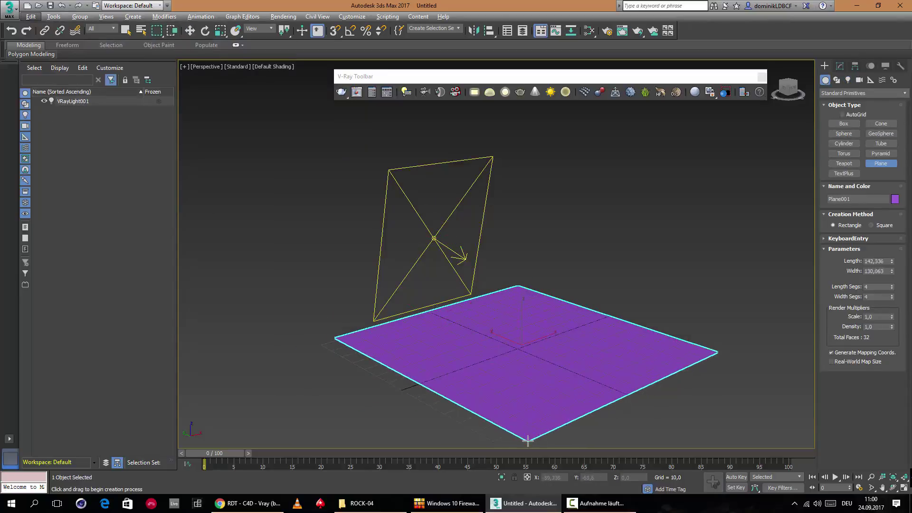
left_click_drag(471, 298, 475, 310)
key("ctrl+z")
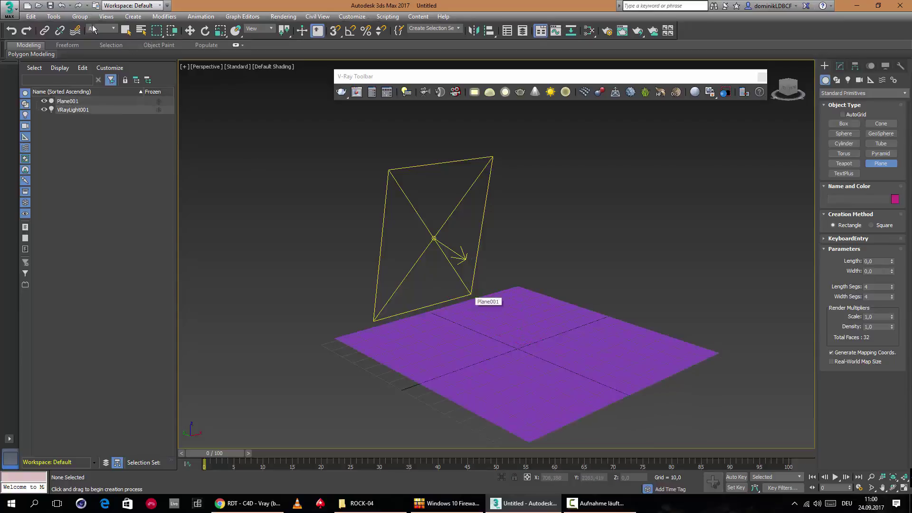
Move the plane light farther back and higher above the plane, to about X 22, Y 131, Z 56.
left_click(190, 31)
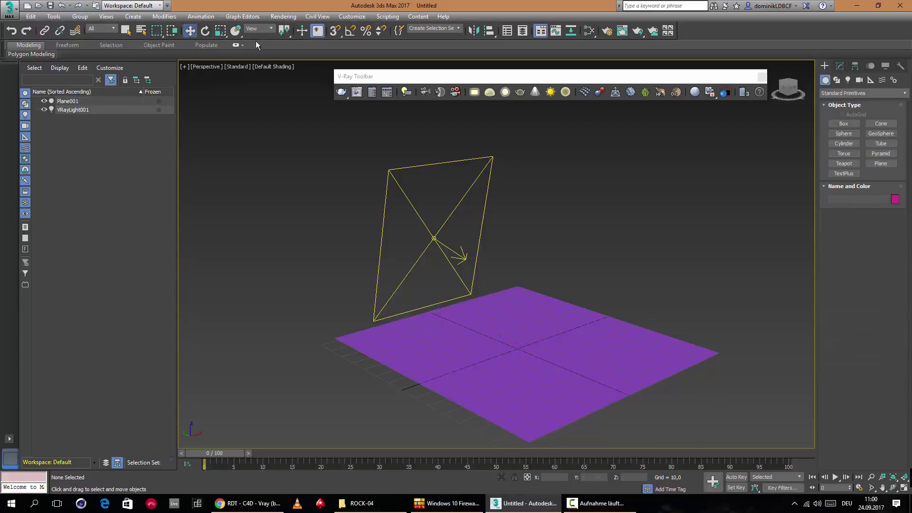
left_click(434, 239)
left_click_drag(408, 232, 372, 221)
left_click_drag(397, 188, 404, 157)
middle_click_drag(484, 234, 502, 244, "alt")
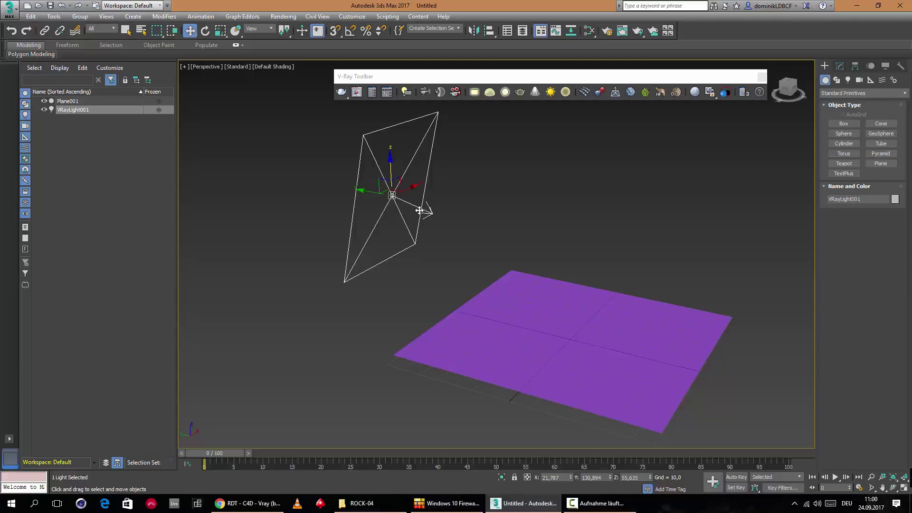
Shift the floating V-Ray toolbar slightly higher over the viewport.
left_click(401, 80)
mouse_move(410, 81)
left_mouse_down()
mouse_move(399, 81)
mouse_move(416, 75)
left_mouse_up()
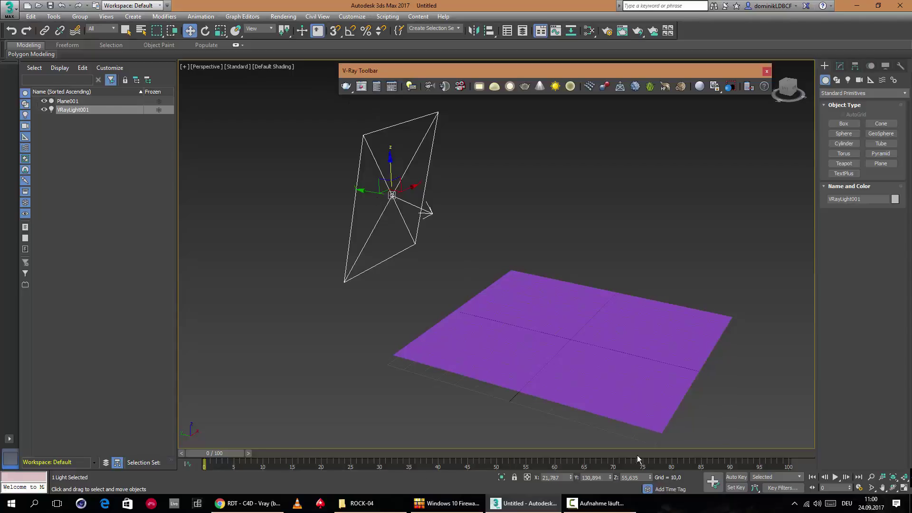
left_click(606, 507)
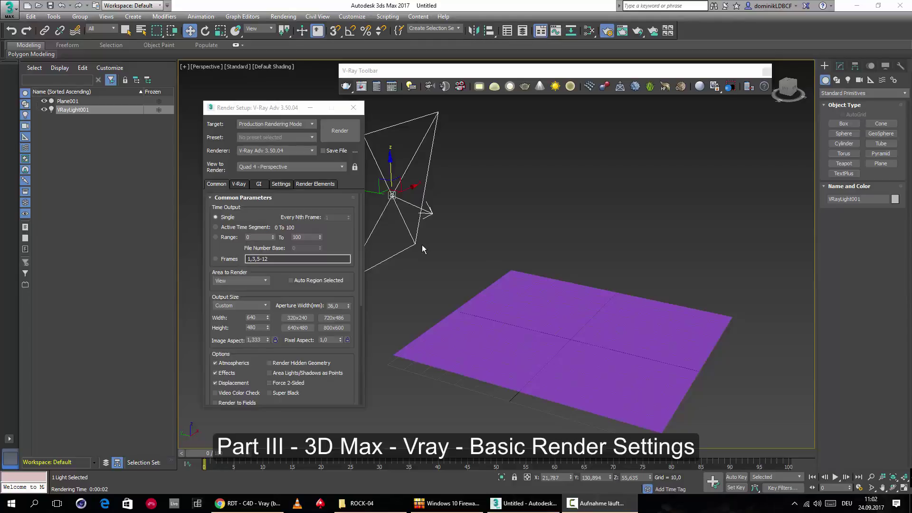
Set the renderer to V-Ray RT 3.50.04 and run a test render of the perspective view.
left_click(274, 109)
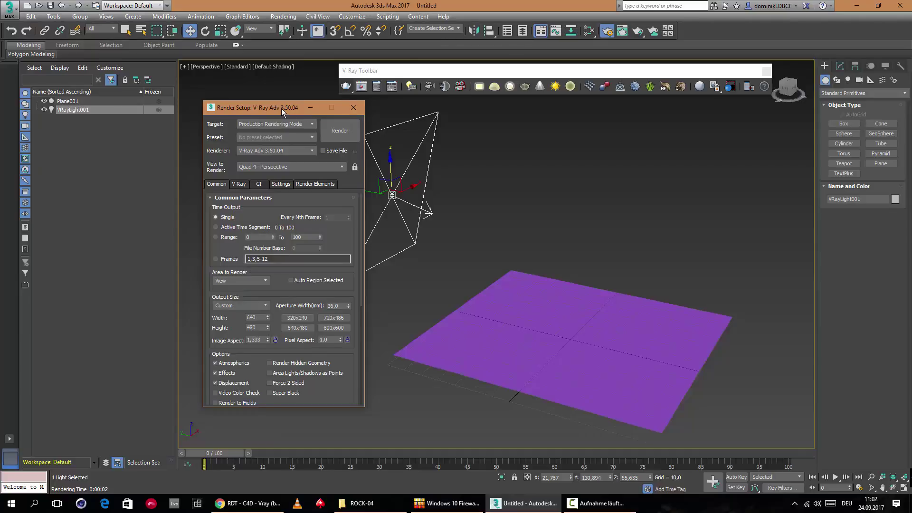
left_click_drag(282, 110, 273, 110)
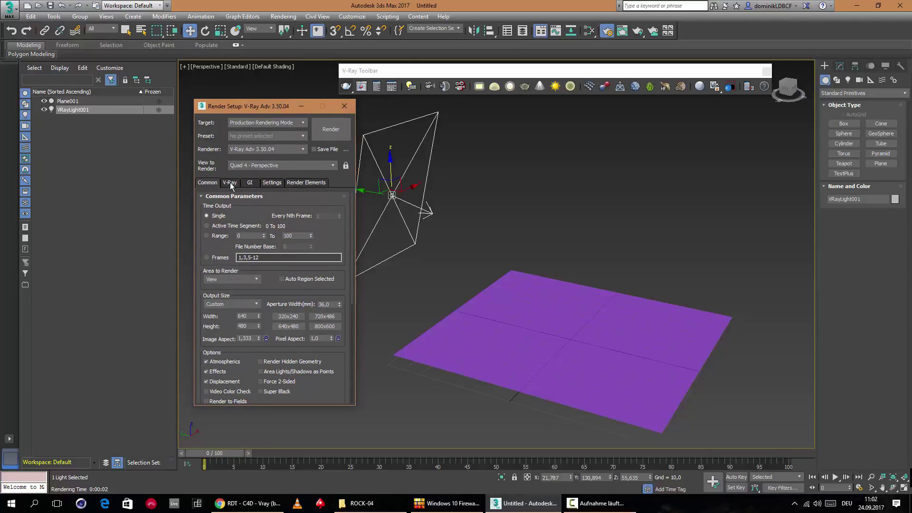
left_click(263, 151)
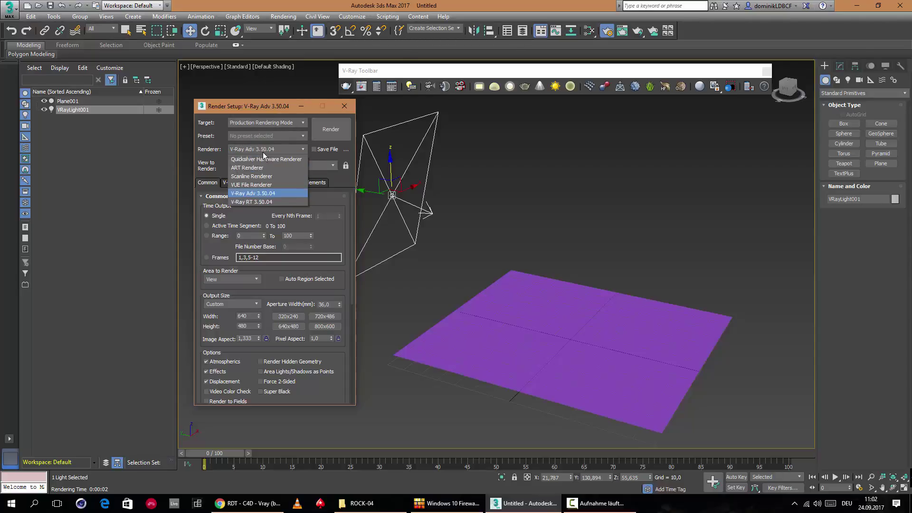
left_click(259, 202)
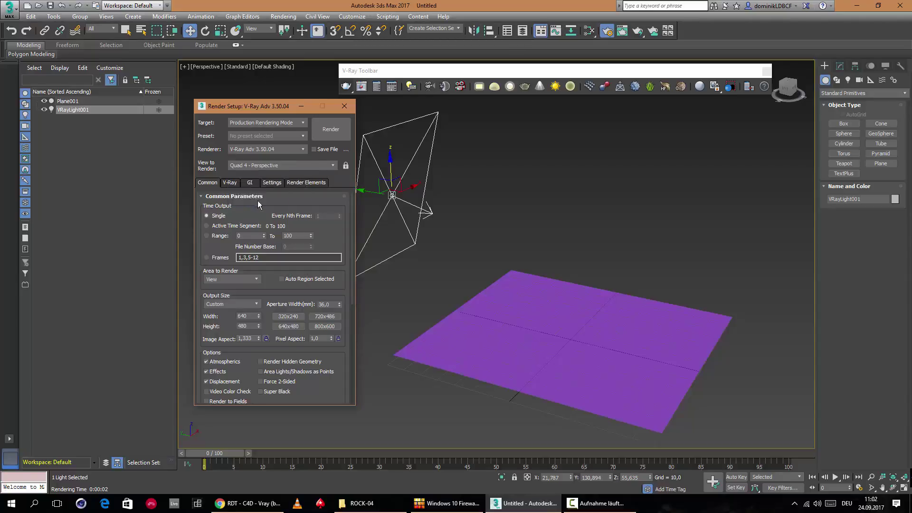
left_click(346, 87)
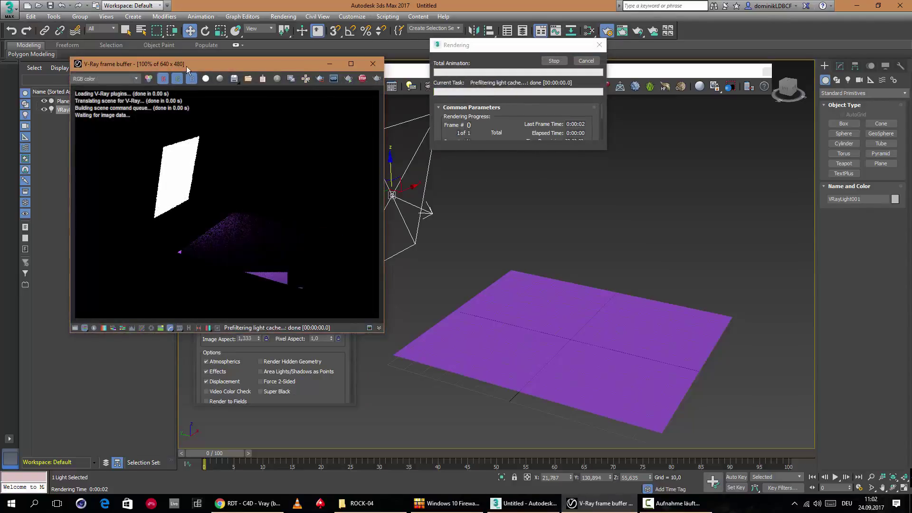
left_click_drag(188, 65, 578, 154)
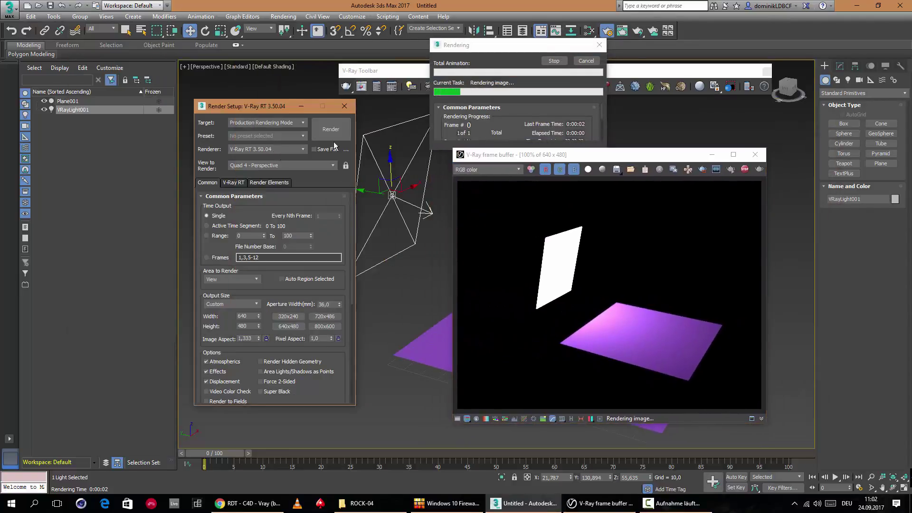
Set the renderer back to V-Ray Adv 3.50.04 and test-render the perspective view, closing the frame buffer.
left_click(254, 150)
left_click(244, 194)
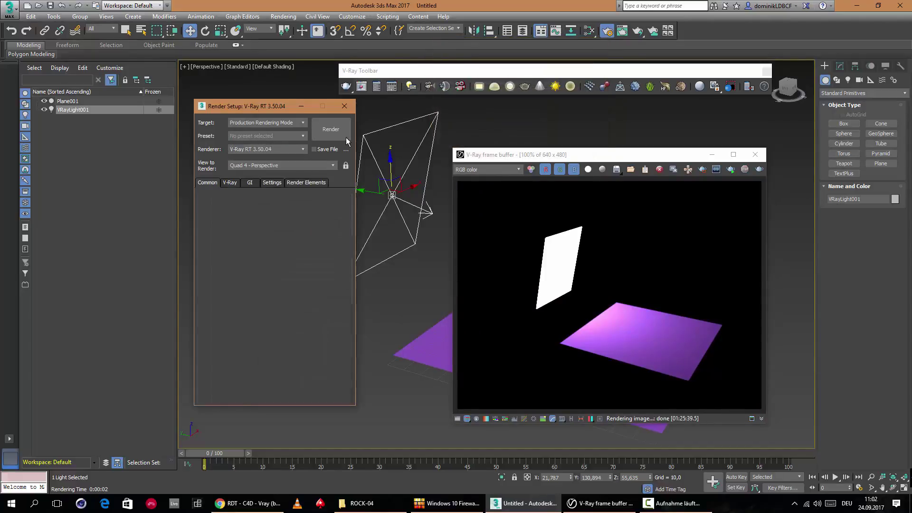
left_click(321, 129)
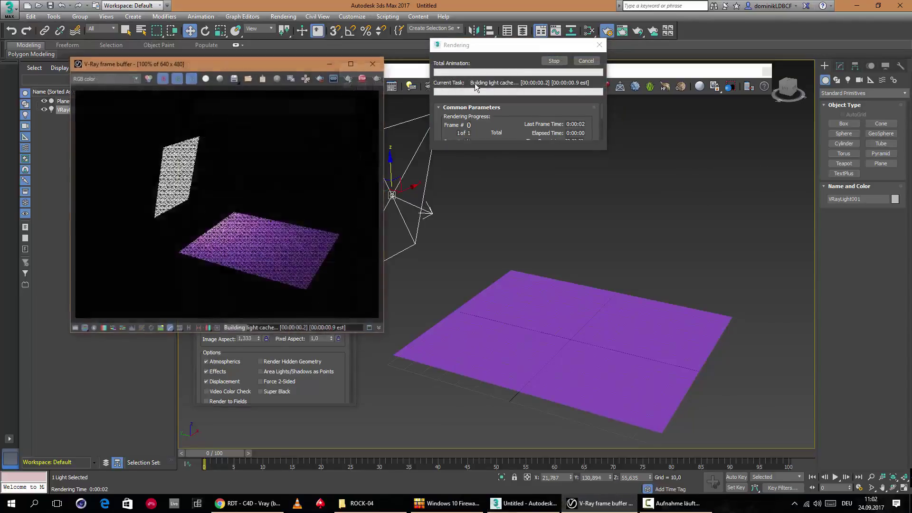
left_click_drag(265, 65, 582, 145)
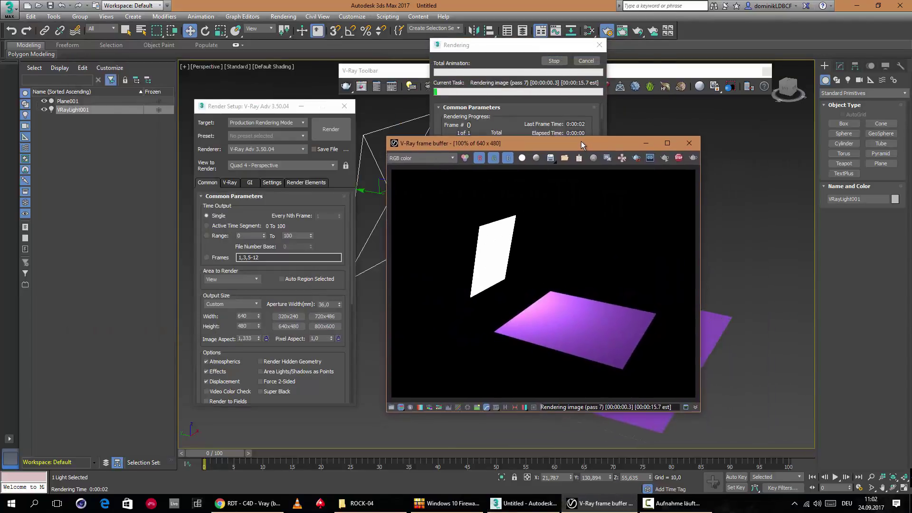
left_click(690, 143)
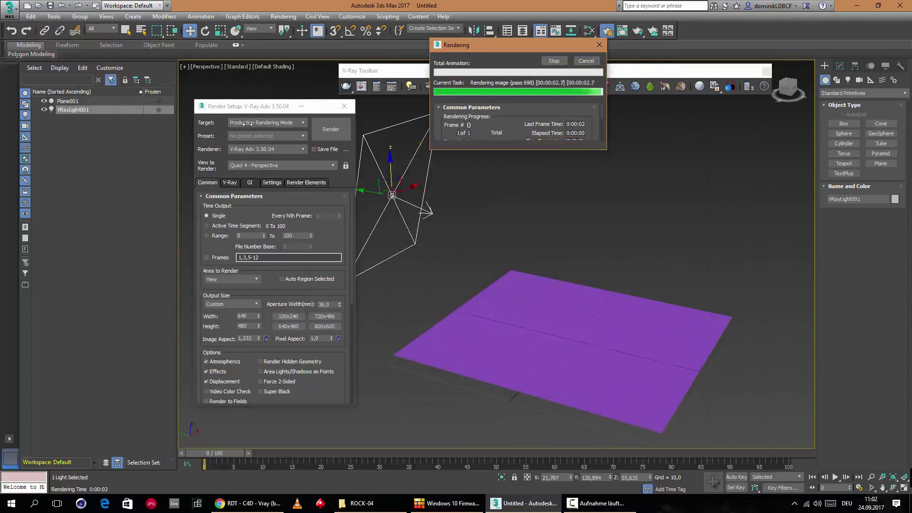
left_click(238, 189)
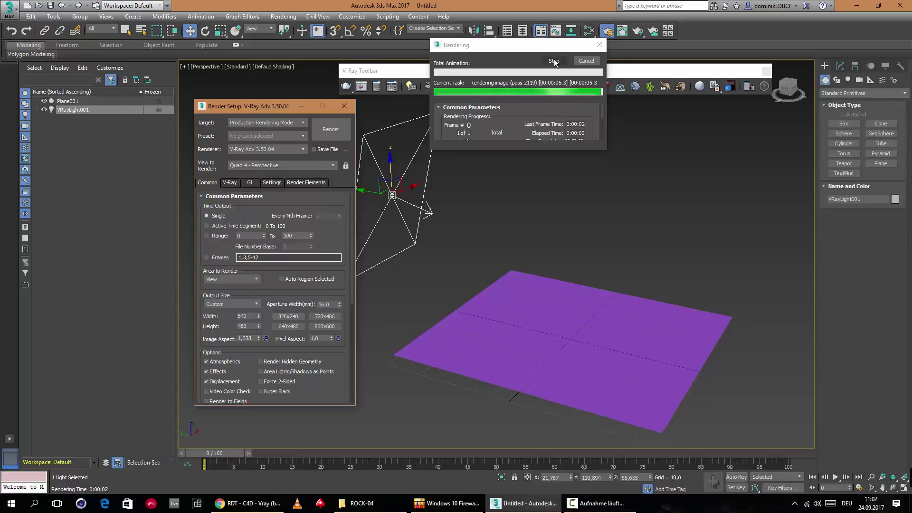
Review the image sampler, global illumination, system, render element and common output settings in Render Setup, and close it.
left_click(230, 183)
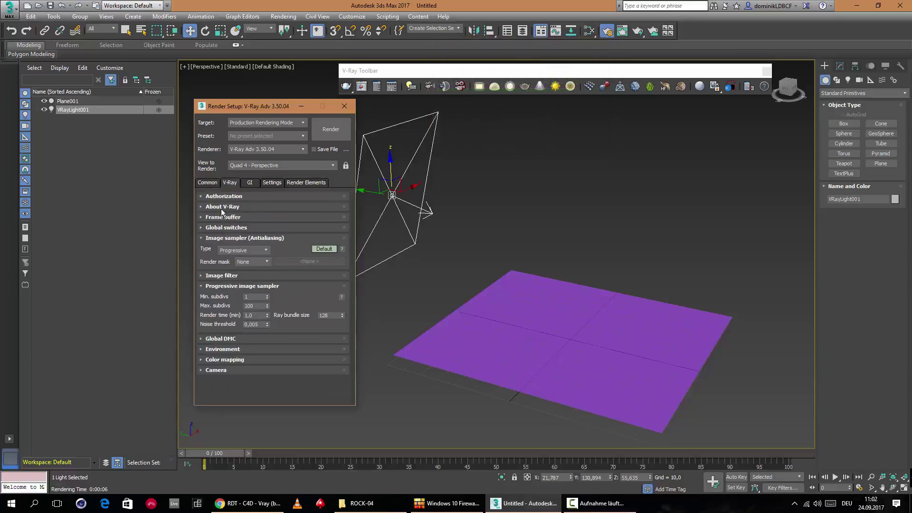
left_click(249, 182)
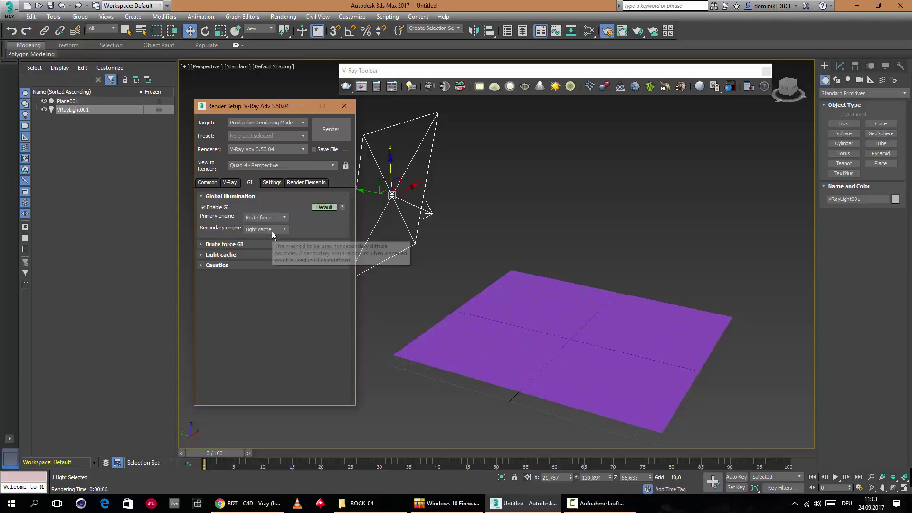
left_click(273, 184)
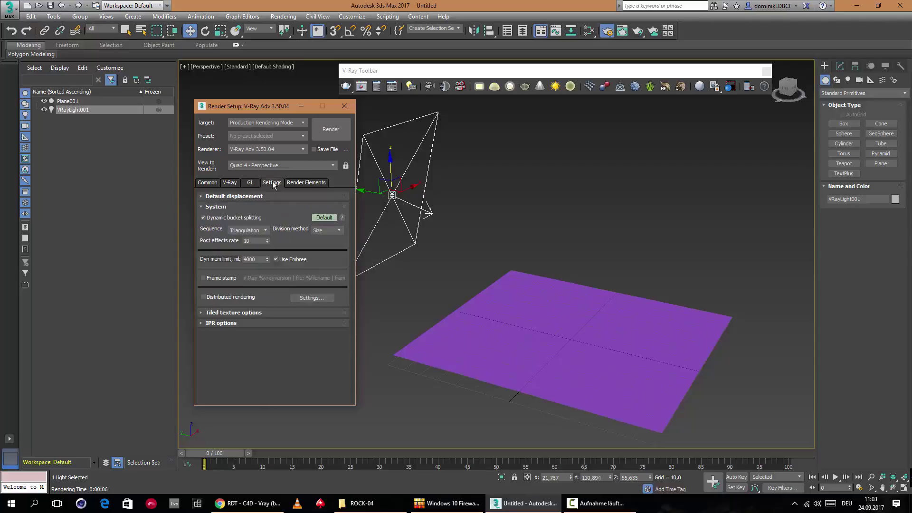
left_click(316, 185)
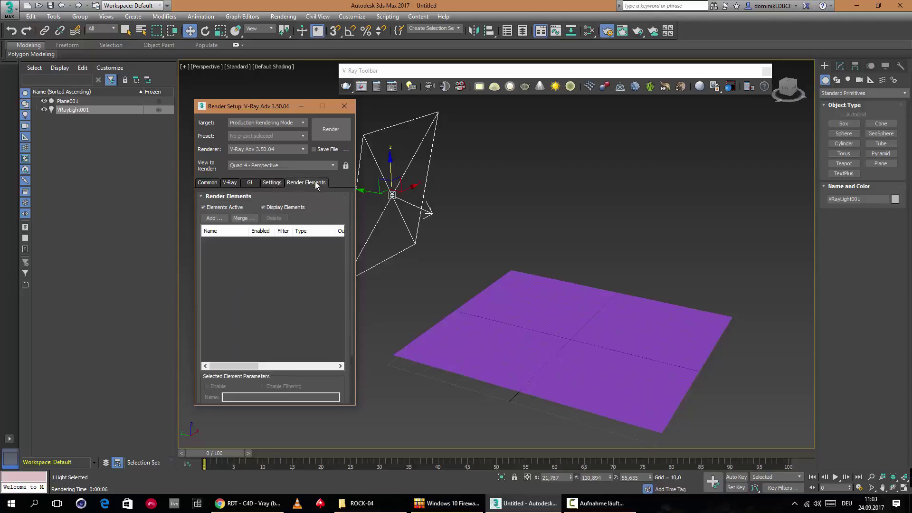
left_click(220, 183)
left_click(209, 183)
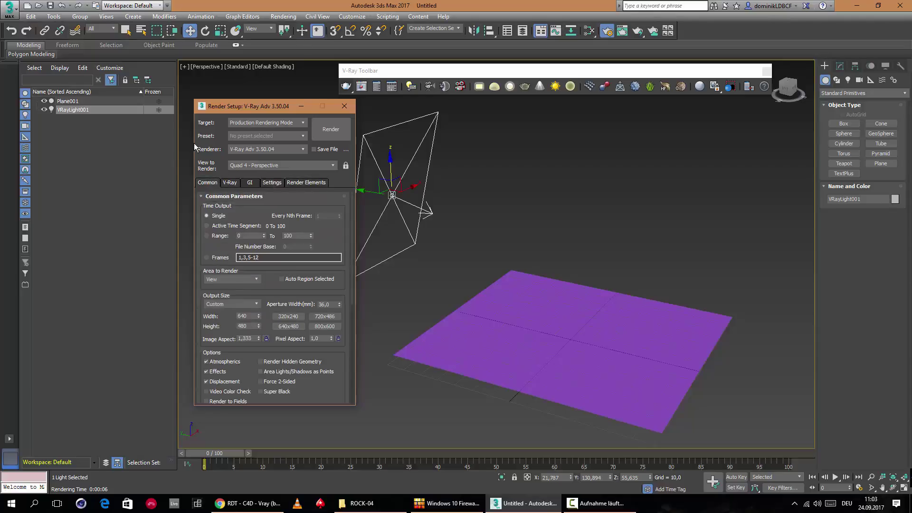
left_click(344, 107)
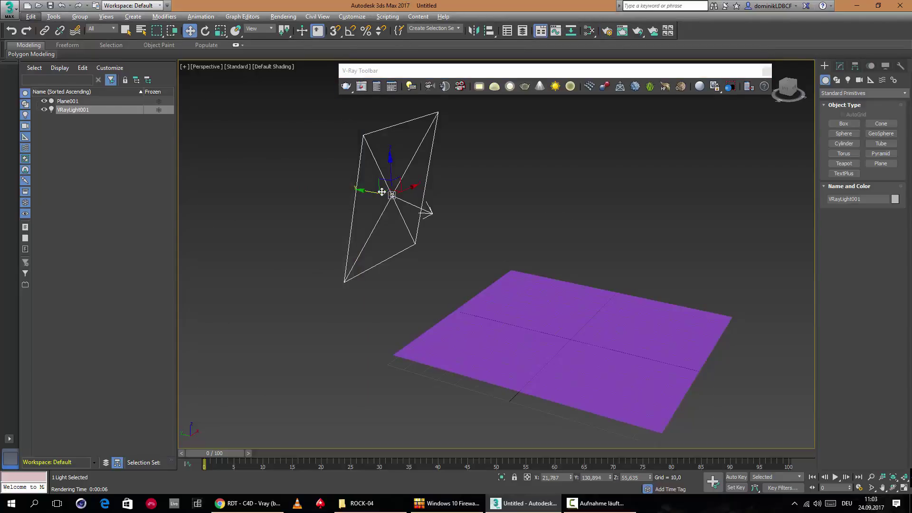
left_click(444, 69)
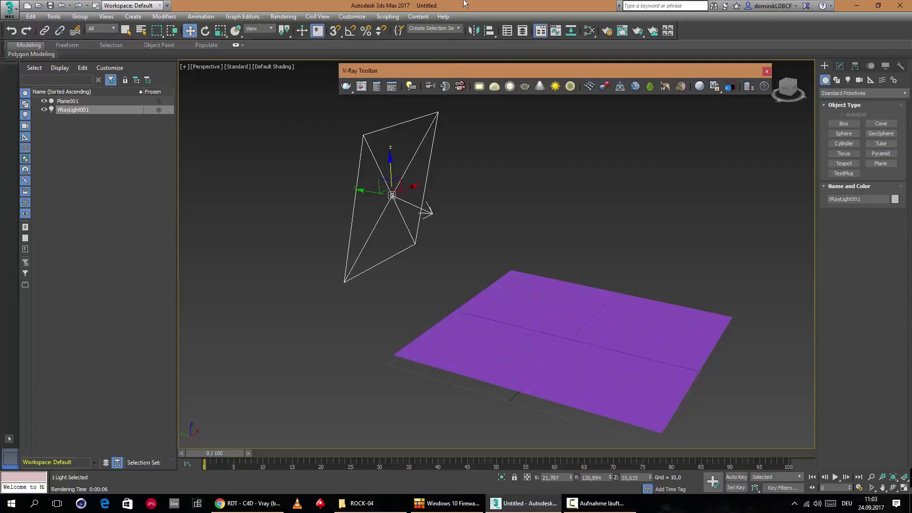
left_click(596, 503)
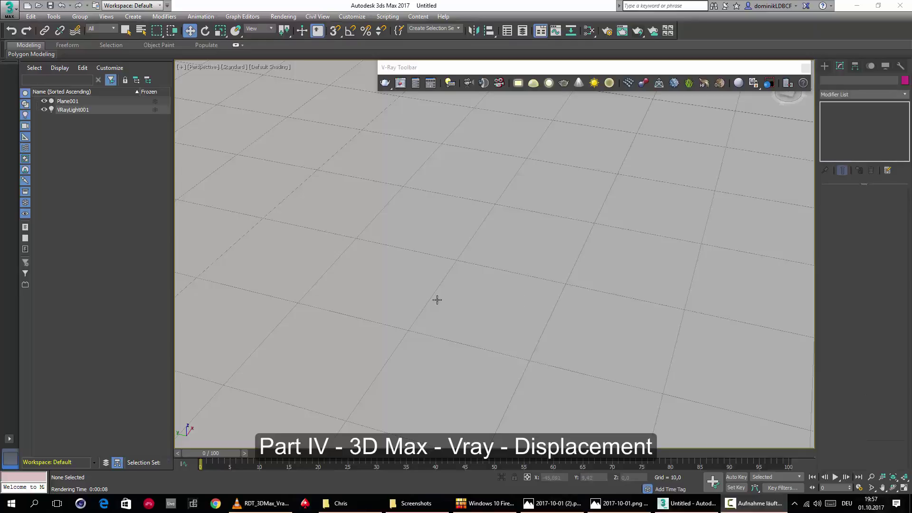
left_click(351, 4)
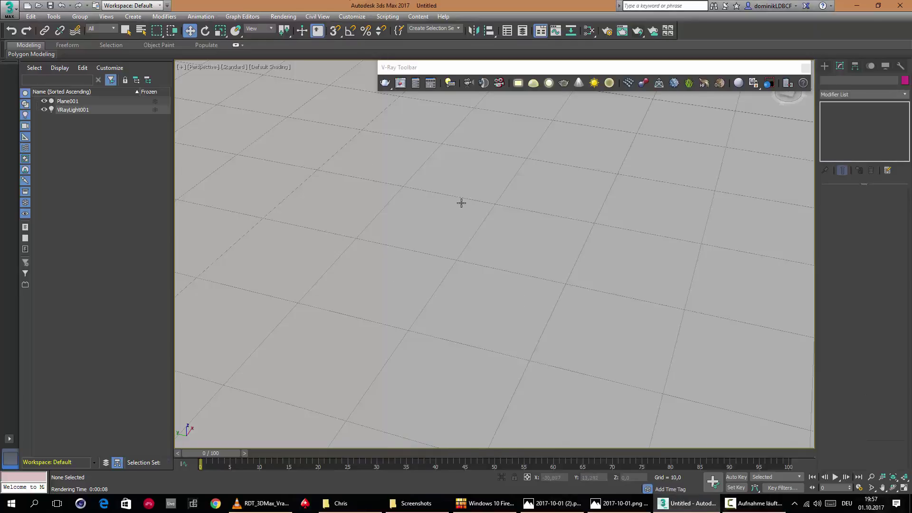
Open the Slate Material Editor and add a VRayMtl material node to the empty view.
scroll(502, 193, "down", 5)
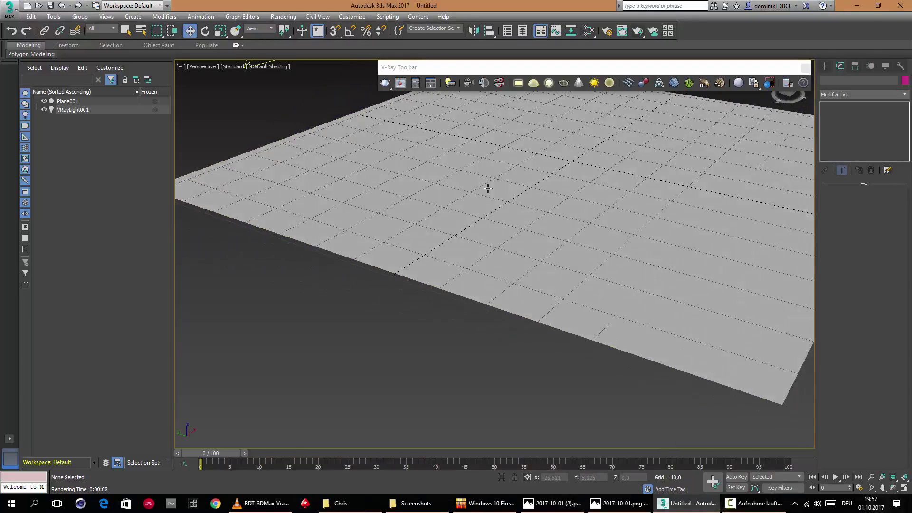
middle_click_drag(489, 187, 513, 196)
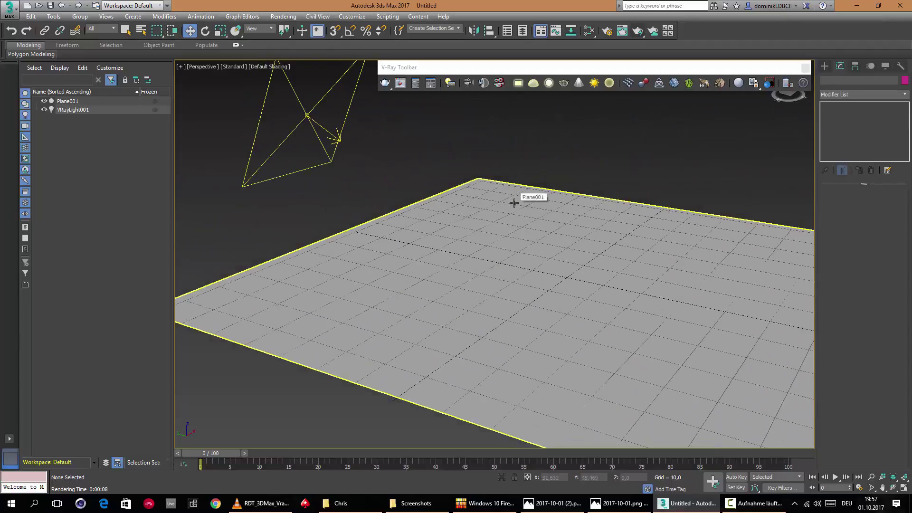
key("m")
scroll(204, 210, "up", 3)
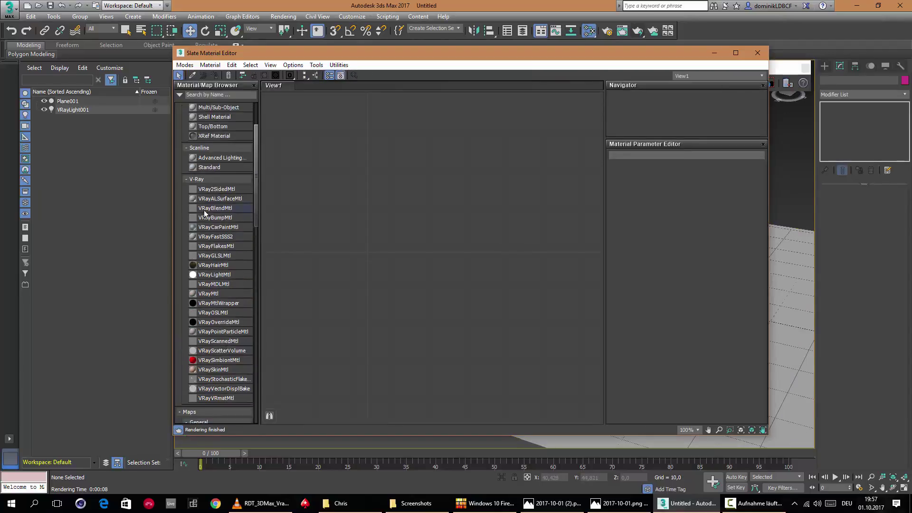
left_click(240, 293)
left_click(495, 197)
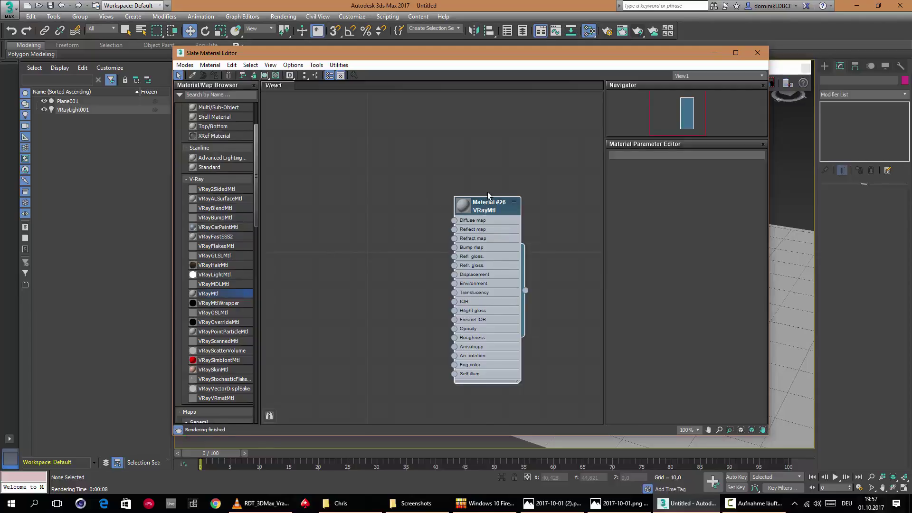
left_click_drag(481, 208, 480, 189)
Add a Bitmap map loading Rock_04__DEPTH_8k.tif and connect it to the VRayMtl's Displacement slot.
scroll(220, 302, "down", 5)
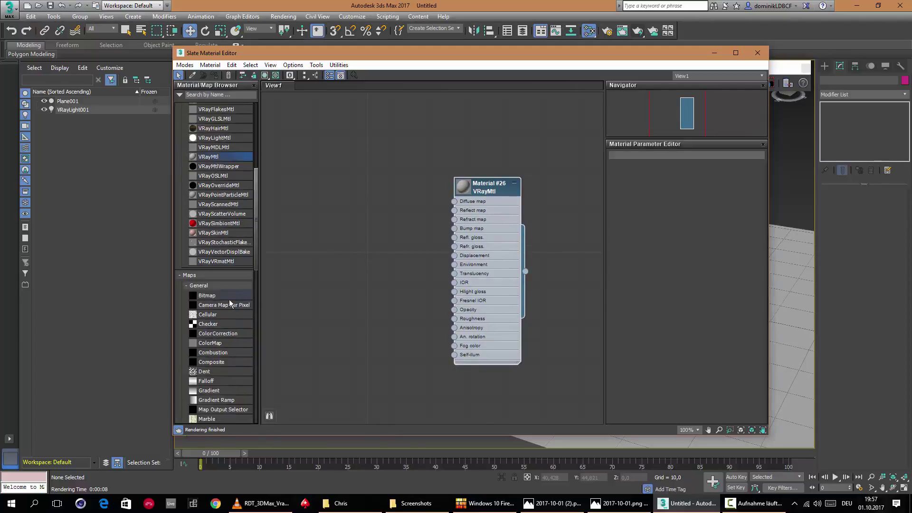
left_click_drag(213, 296, 317, 257)
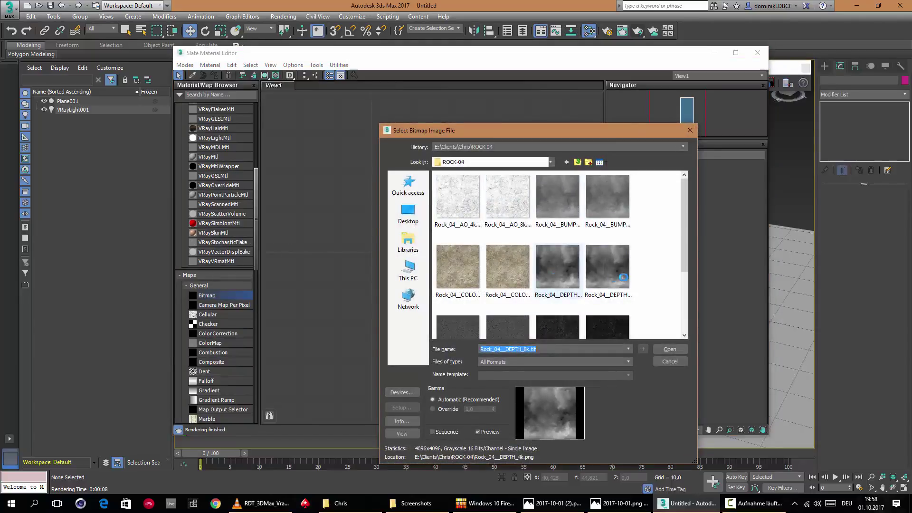
left_click(623, 277)
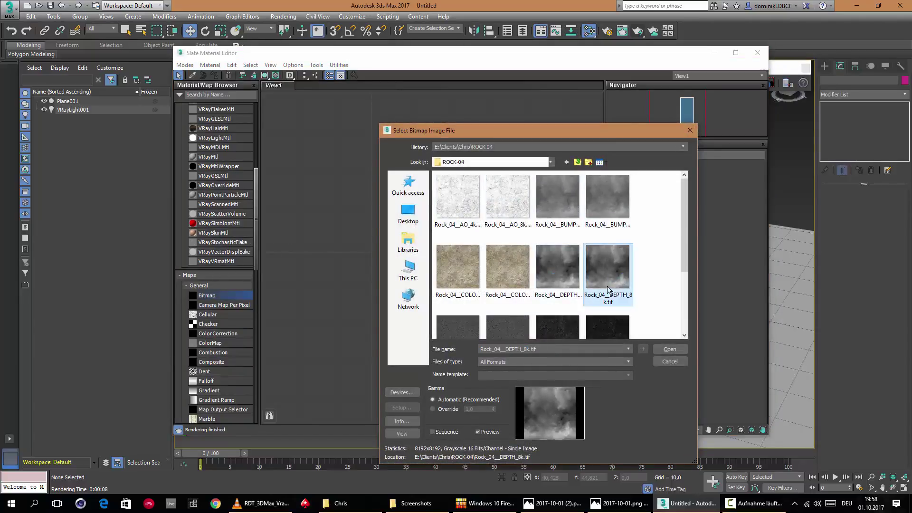
left_click(676, 347)
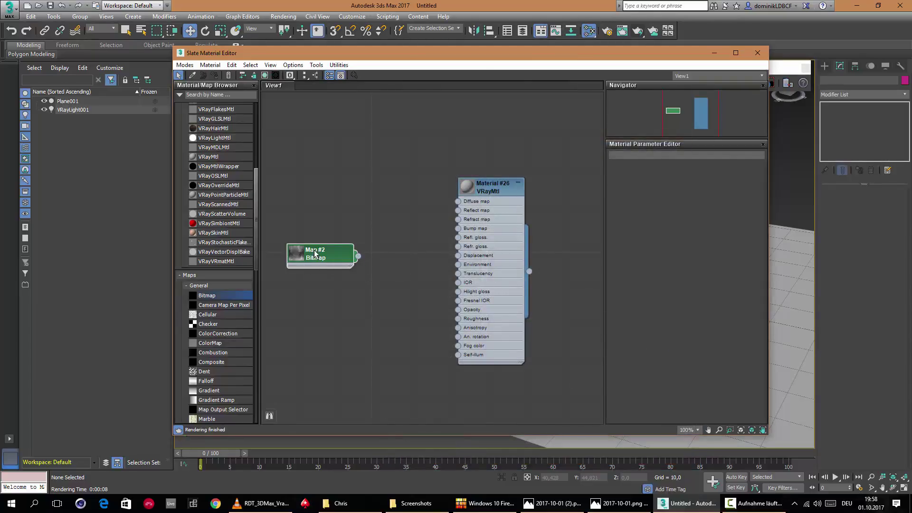
left_click_drag(314, 253, 458, 256)
Select the plane in the perspective view and assign the VRayMtl material to it.
left_click_drag(477, 51, 609, 236)
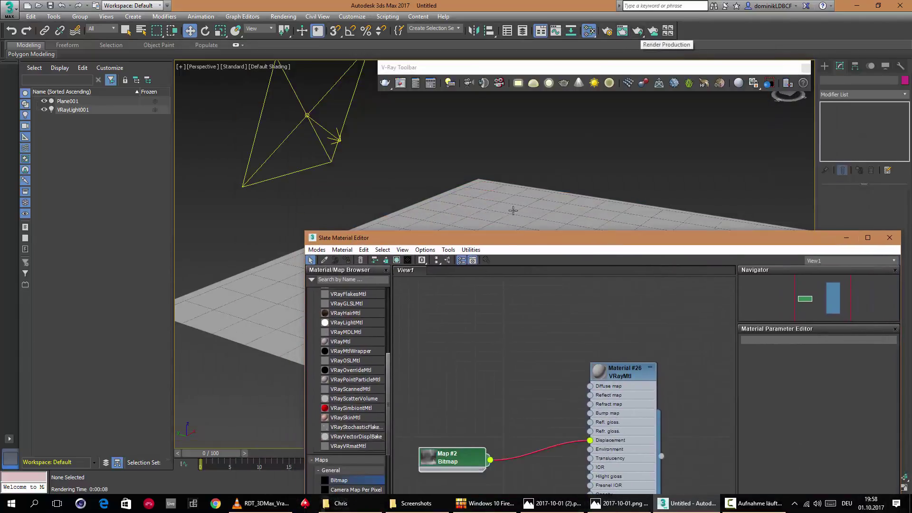
left_click(539, 207)
left_click_drag(515, 243, 516, 251)
left_click(482, 209)
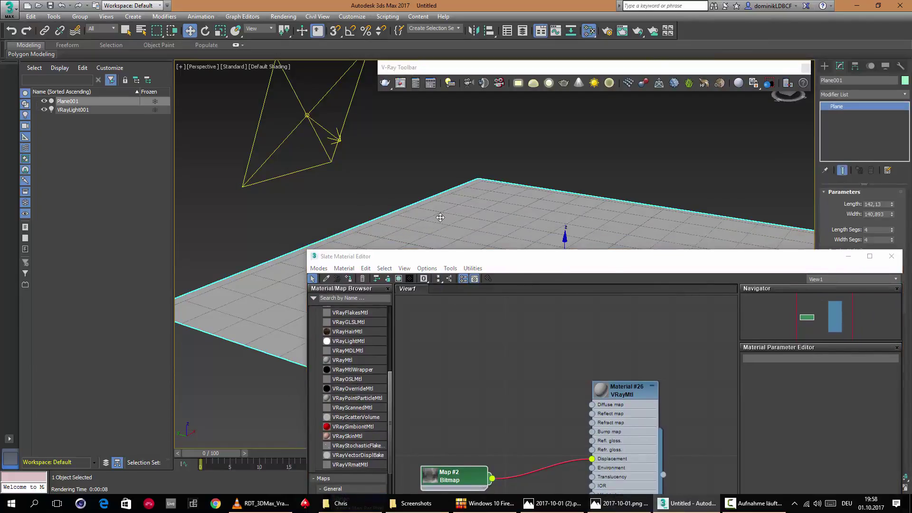
right_click(618, 391)
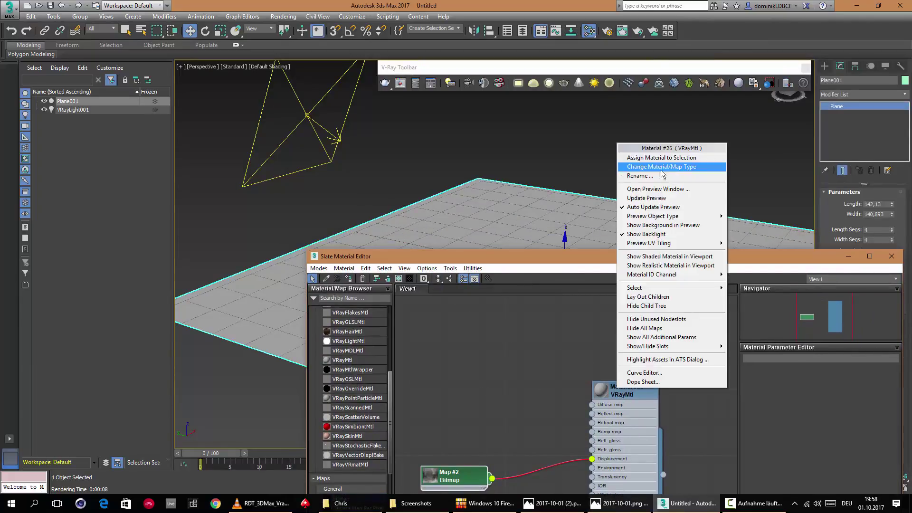
left_click(677, 159)
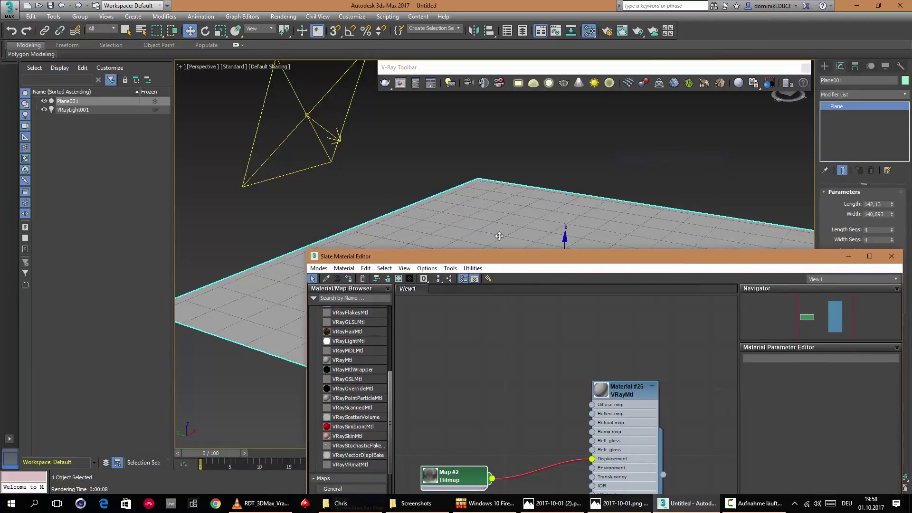
Test-render the displaced plane and arrange the frame buffer and material editor so both the render and the nodes can be seen.
left_click(636, 31)
left_click_drag(632, 97, 289, 60)
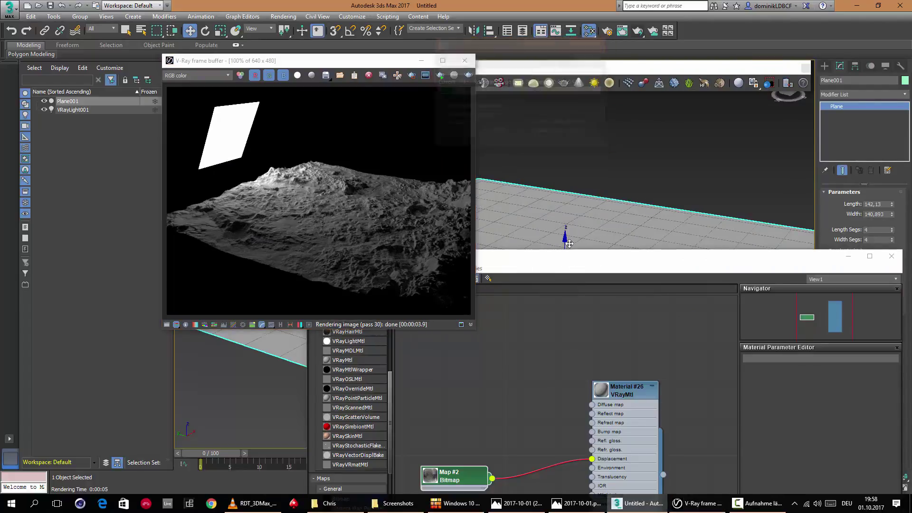
left_click_drag(540, 257, 503, 244)
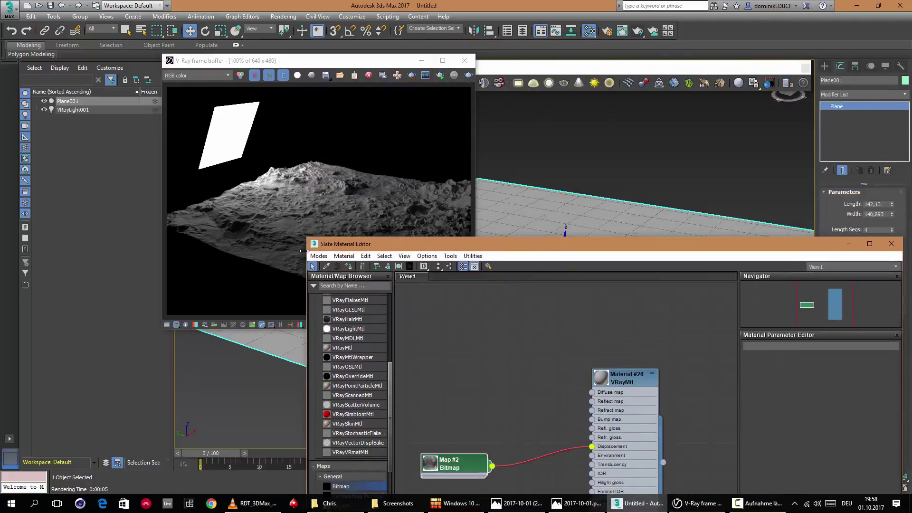
left_click_drag(302, 240, 570, 322)
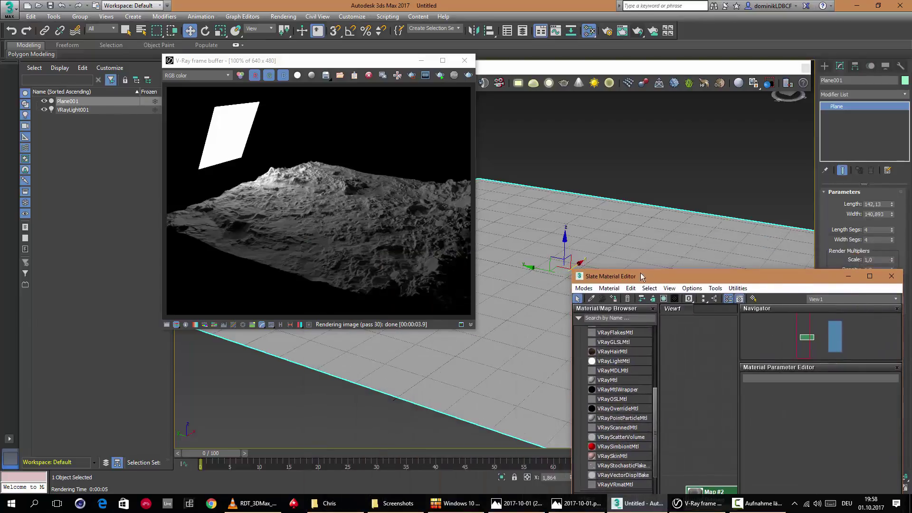
left_click_drag(644, 328, 461, 109)
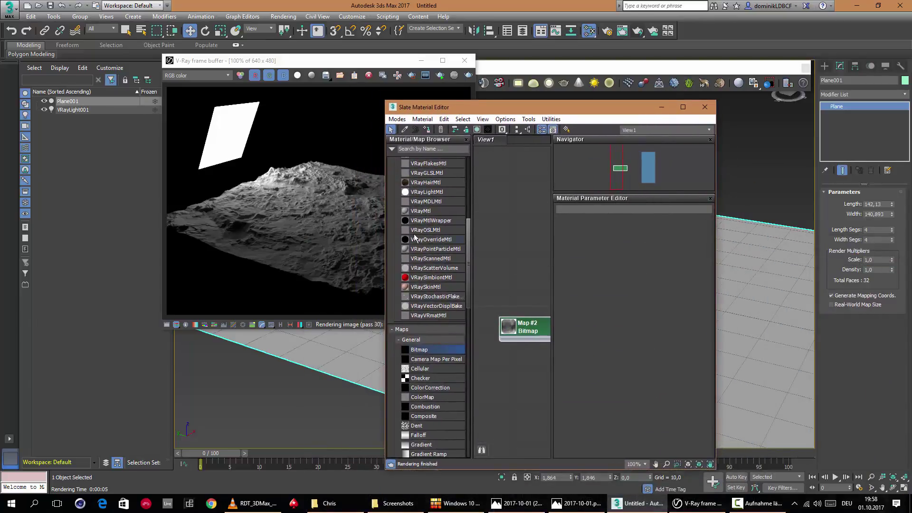
left_click_drag(382, 239, 262, 239)
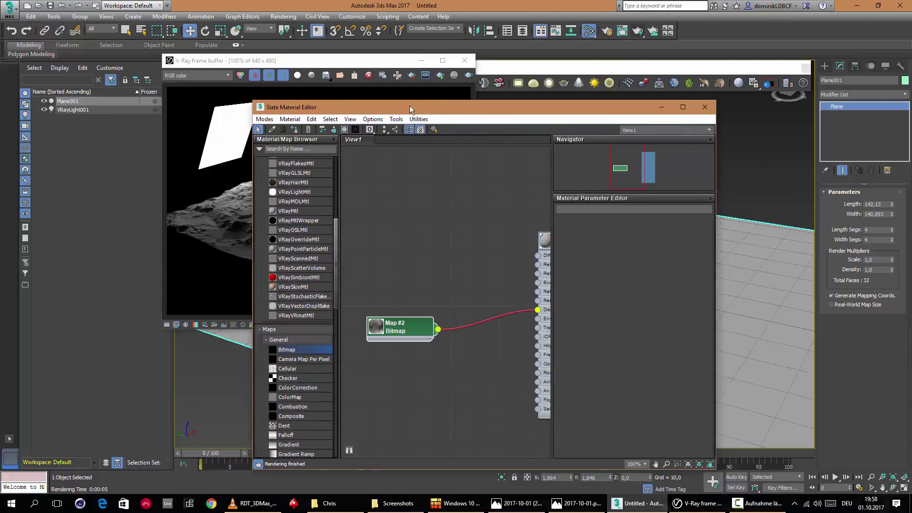
left_click_drag(453, 107, 595, 77)
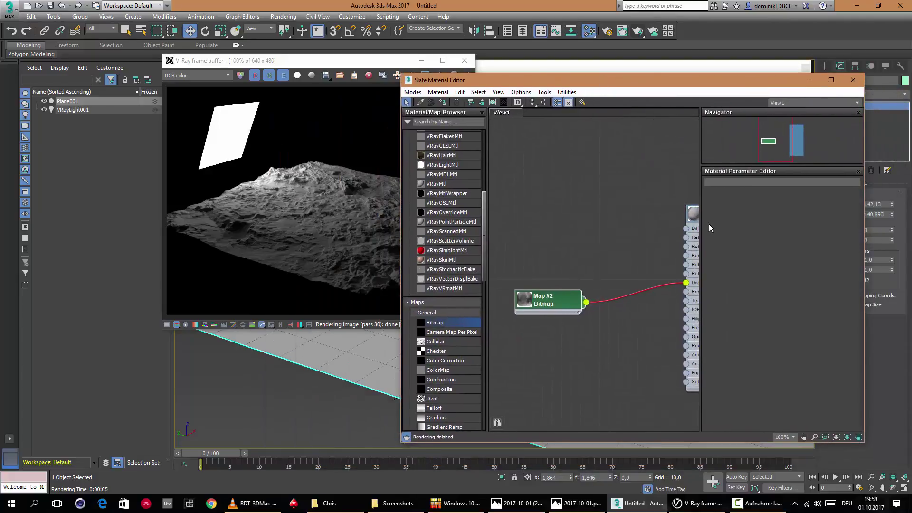
Open the VRayMtl's parameters and set the Displace map amount to 50.
left_click_drag(694, 218, 656, 241)
double_click(655, 241)
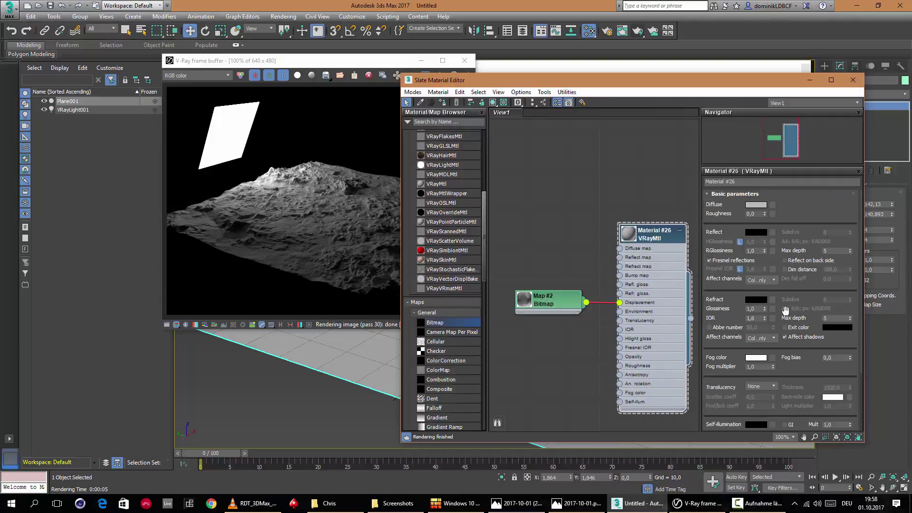
scroll(712, 404, "down", 5)
left_click(719, 426)
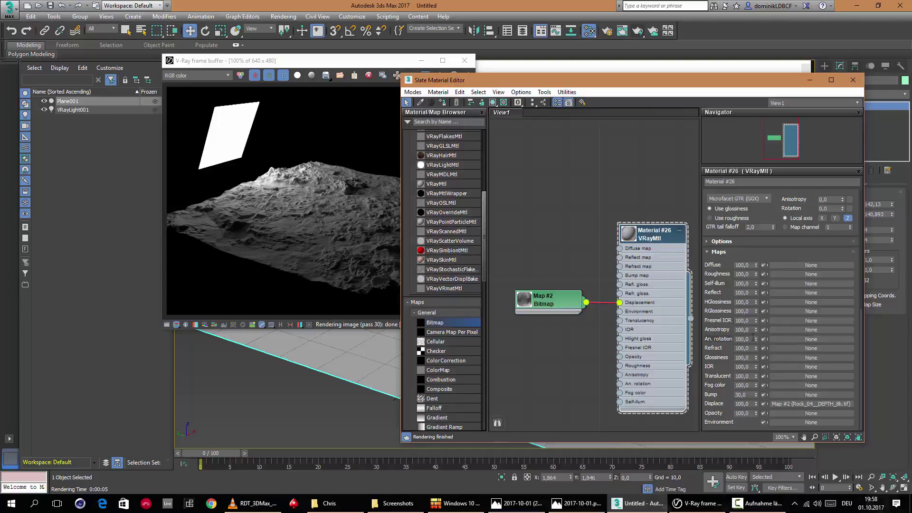
left_click(750, 405)
left_click(751, 424)
Render the plane with the reduced displacement, stop the rendering early, and move the depth bitmap node slightly down.
left_click(641, 33)
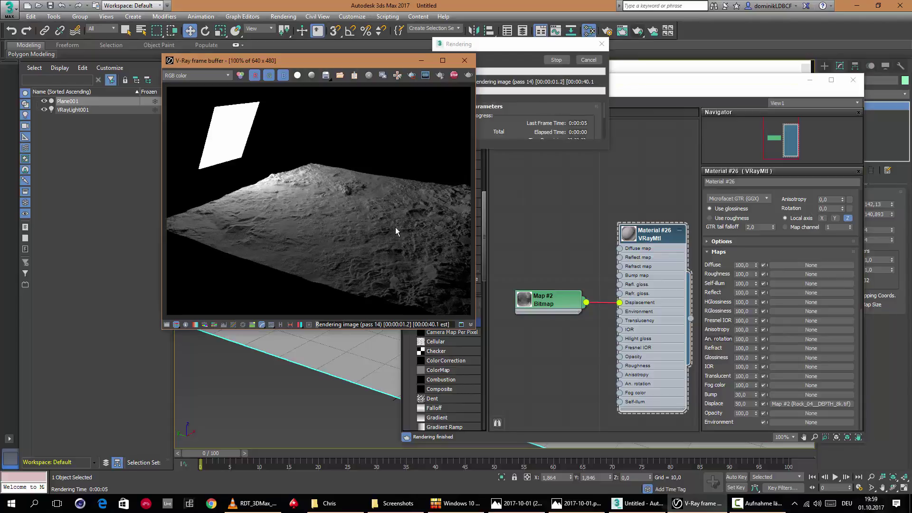
left_click(532, 50)
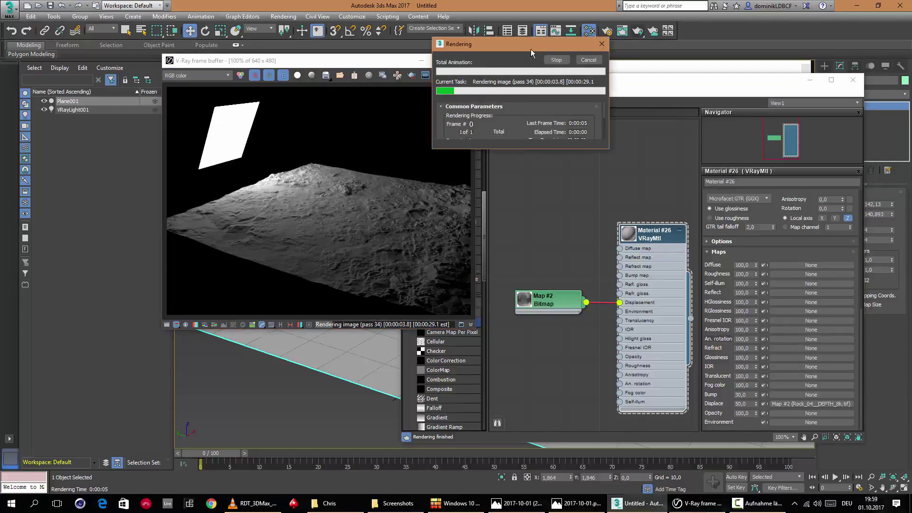
left_click(555, 60)
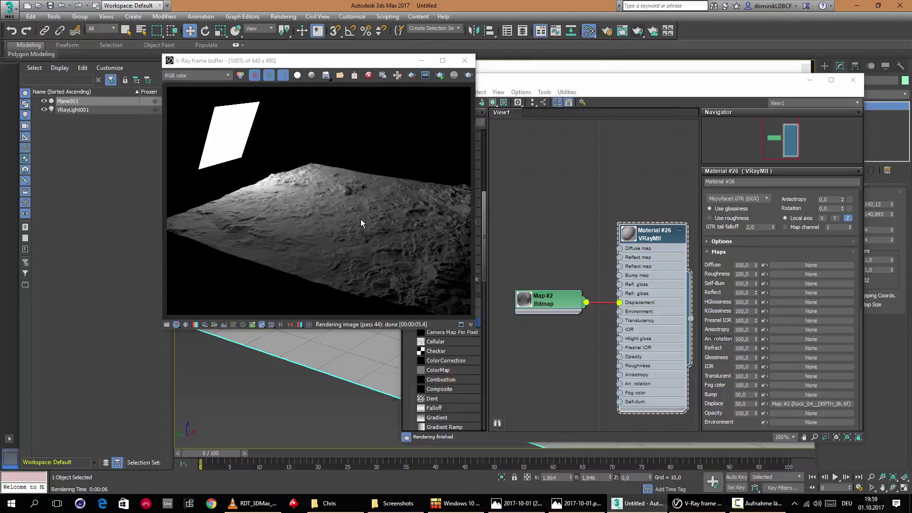
left_click_drag(555, 310, 554, 330)
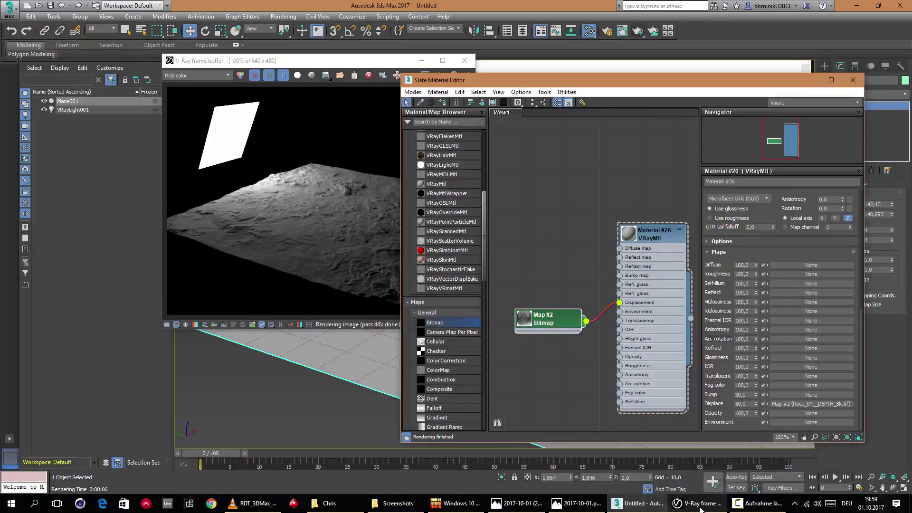
left_click(756, 504)
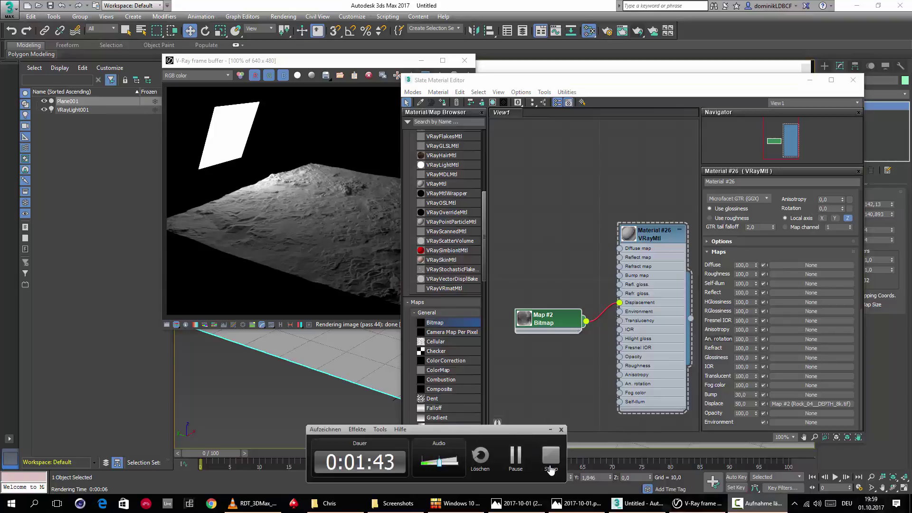
left_click(551, 459)
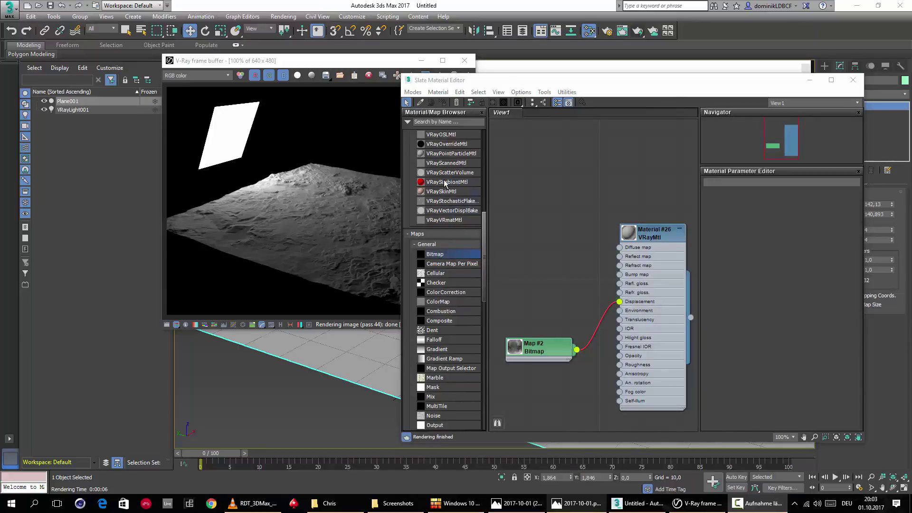
Add a Bitmap map loading Rock_04__ROUGHNESS_4k.jpg, connect it to the VRayMtl's Refl. gloss. slot and align its node above the depth bitmap.
left_click_drag(432, 261, 515, 281)
scroll(573, 266, "up", 1)
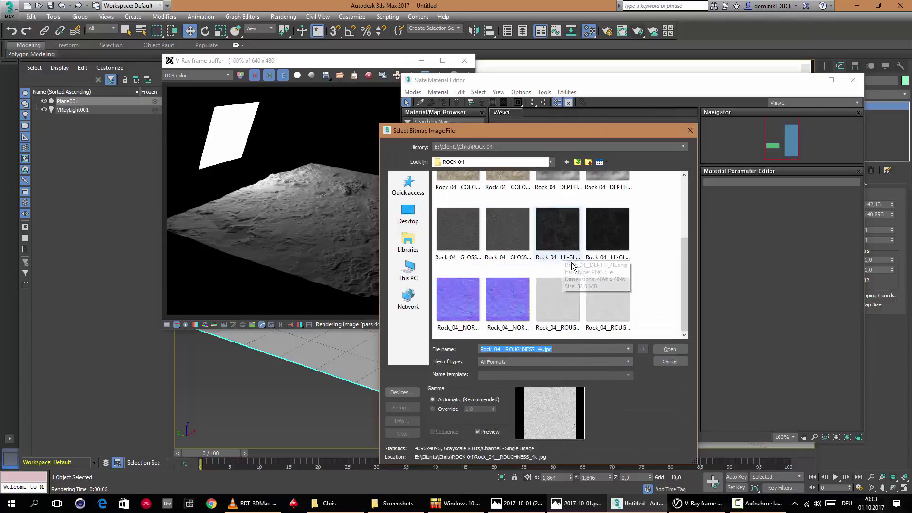
scroll(565, 272, "up", 1)
scroll(556, 278, "down", 1)
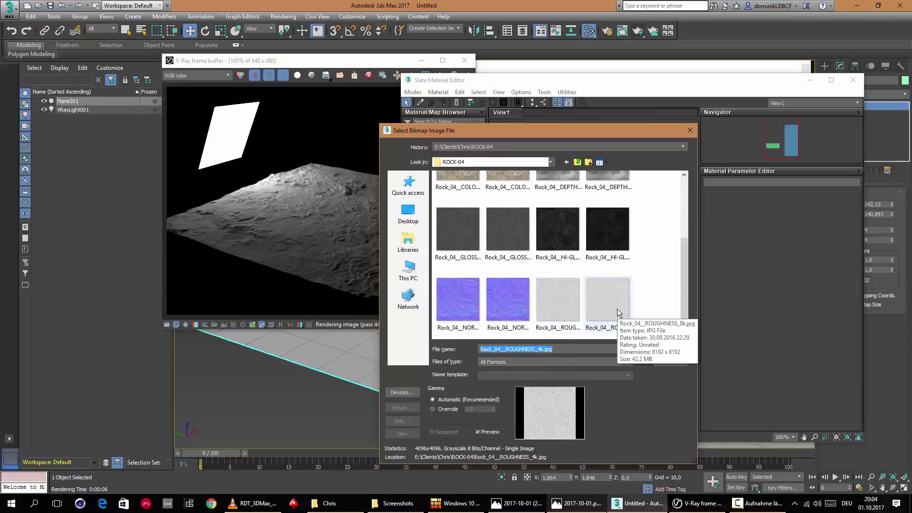
left_click(554, 303)
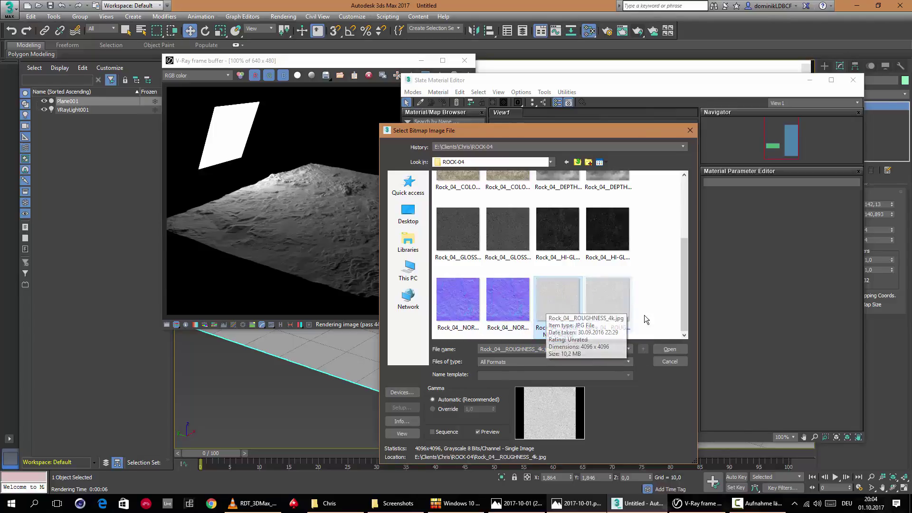
left_click(671, 351)
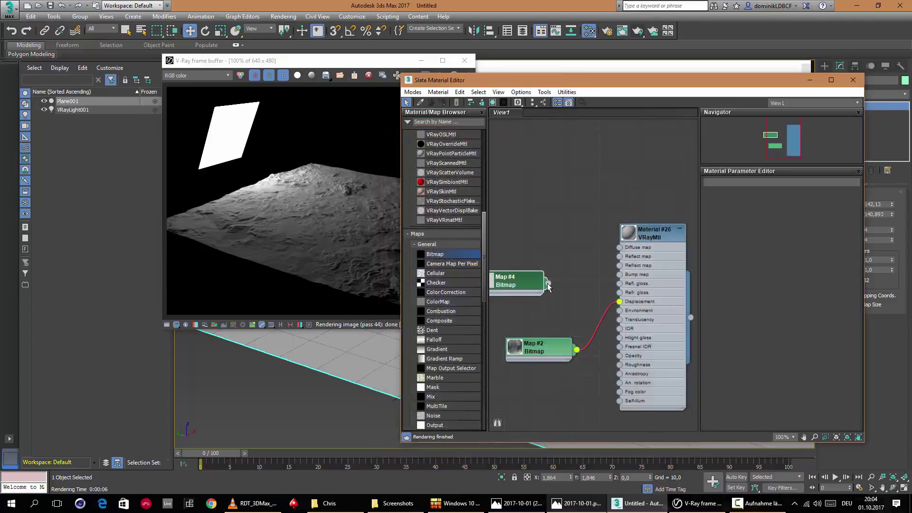
left_click_drag(605, 292, 620, 284)
left_click_drag(519, 289, 547, 289)
Invert the roughness bitmap's output and move its node slightly closer to the depth bitmap.
double_click(547, 289)
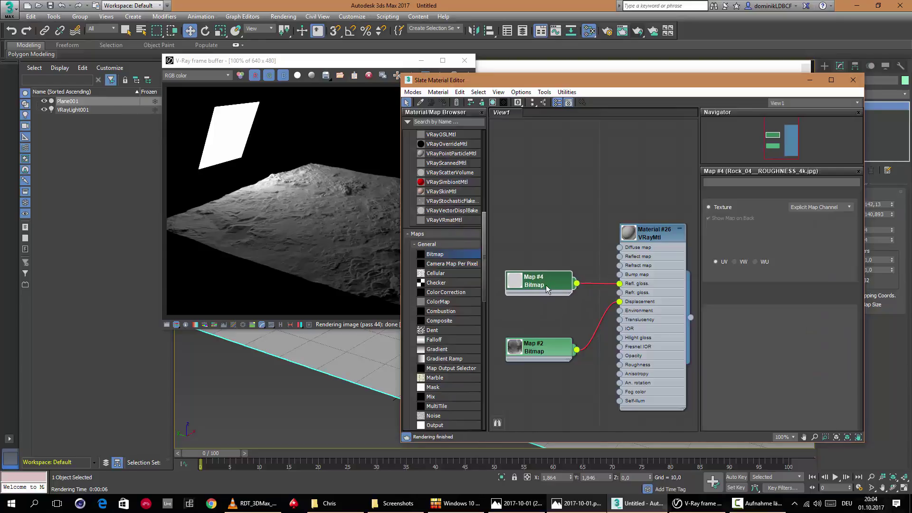
scroll(750, 333, "down", 1)
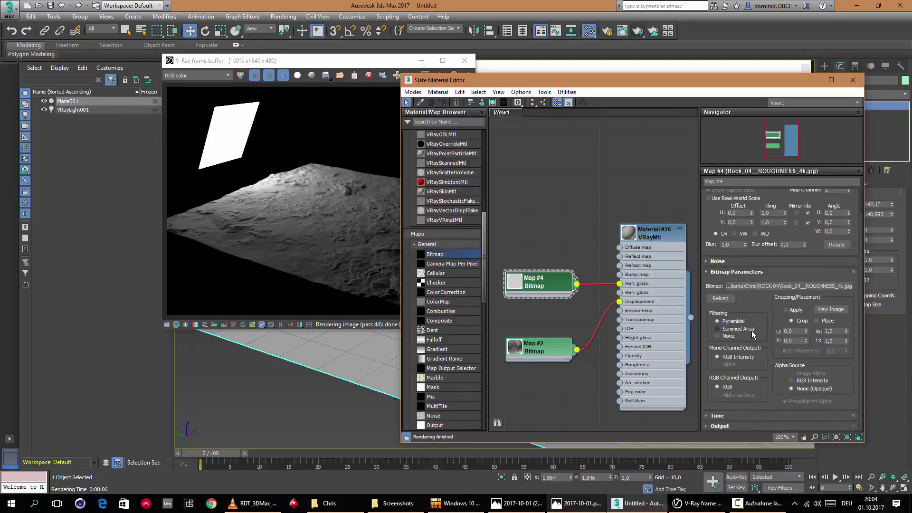
left_click(727, 426)
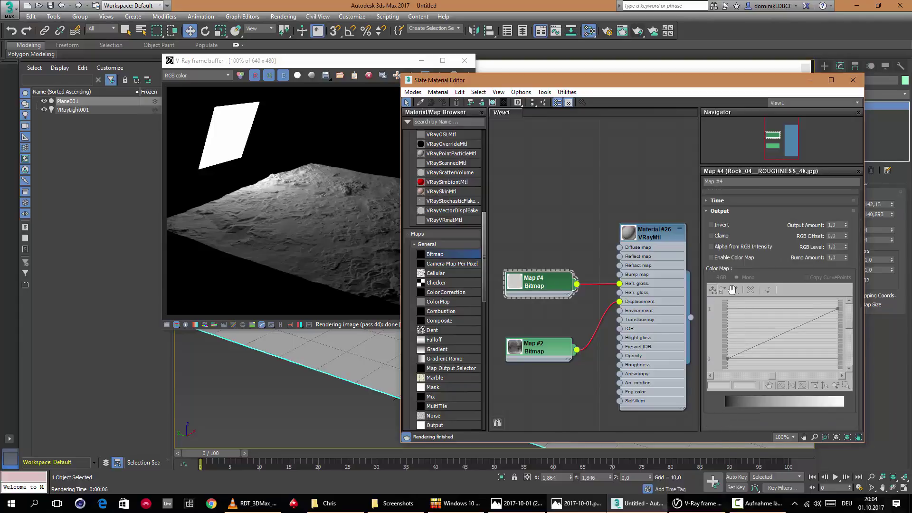
left_click(724, 226)
scroll(760, 237, "up", 5)
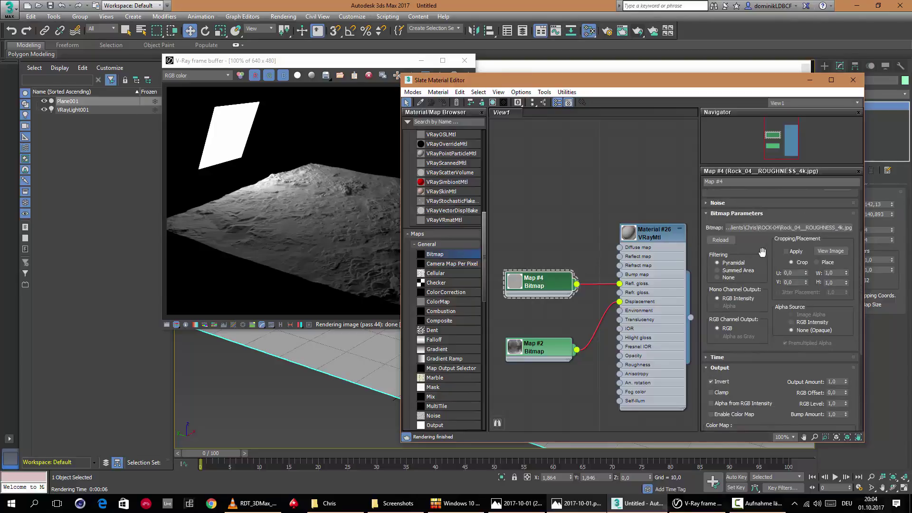
scroll(762, 251, "down", 5)
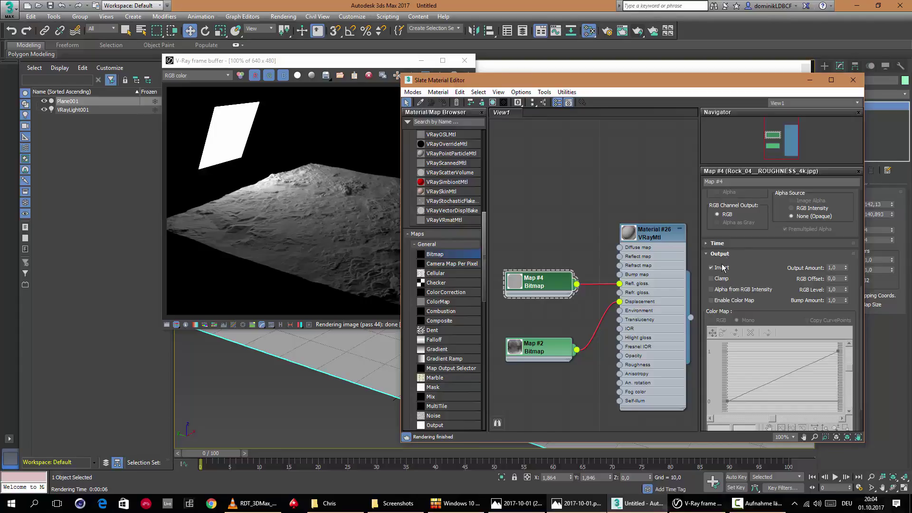
left_click_drag(538, 280, 537, 288)
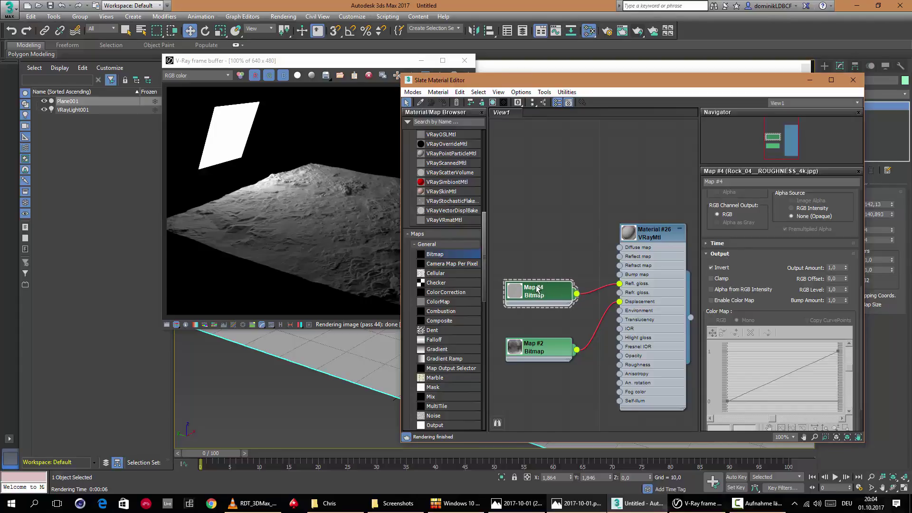
Render the plane with the inverted roughness map, stop the rendering early, and move the roughness bitmap node closer to the depth bitmap.
left_click(333, 63)
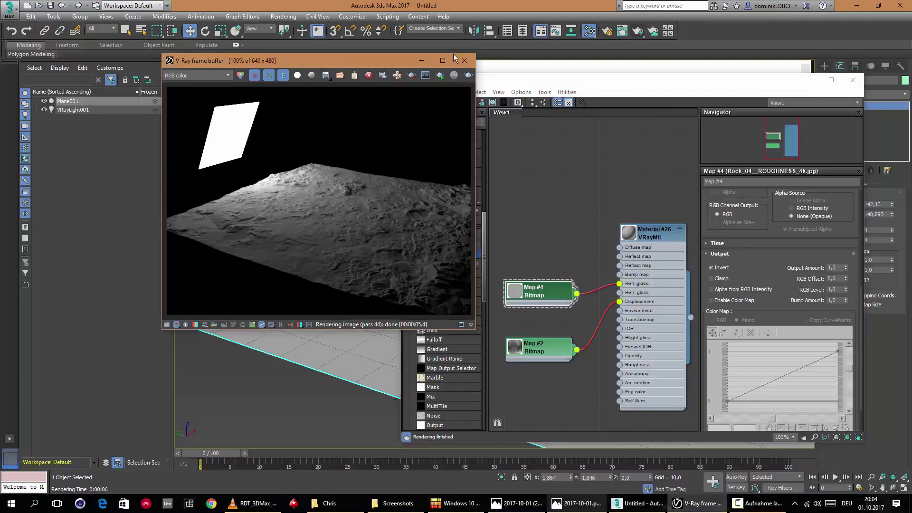
left_click(636, 32)
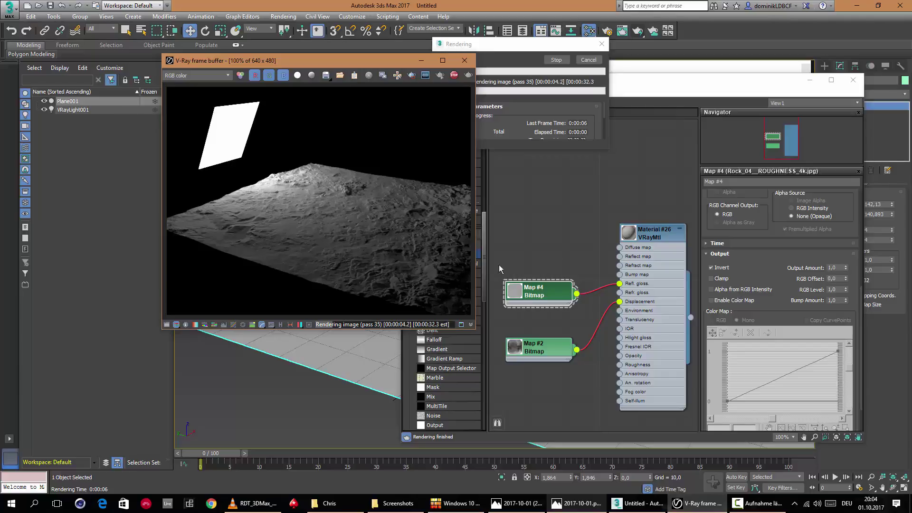
left_click_drag(515, 47, 480, 87)
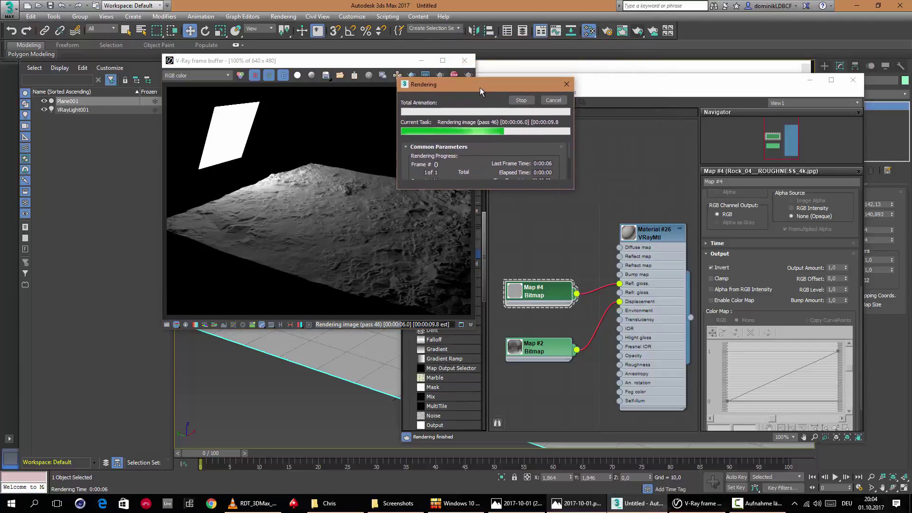
left_click(521, 100)
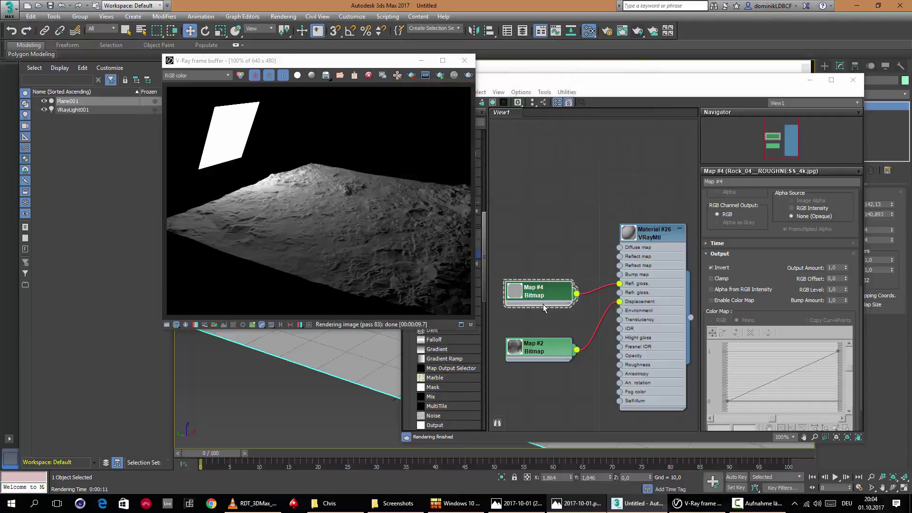
mouse_move(541, 297)
left_mouse_down()
mouse_move(549, 287)
mouse_move(557, 297)
left_mouse_up()
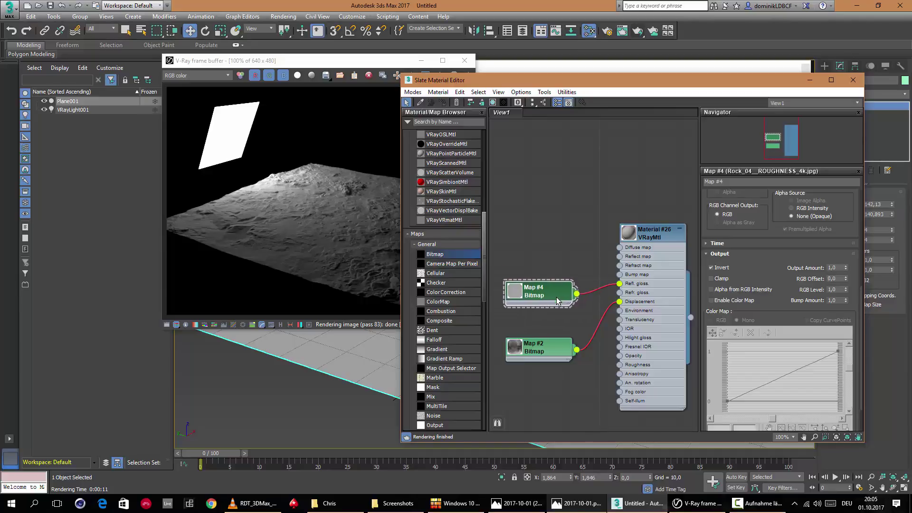
left_click(754, 502)
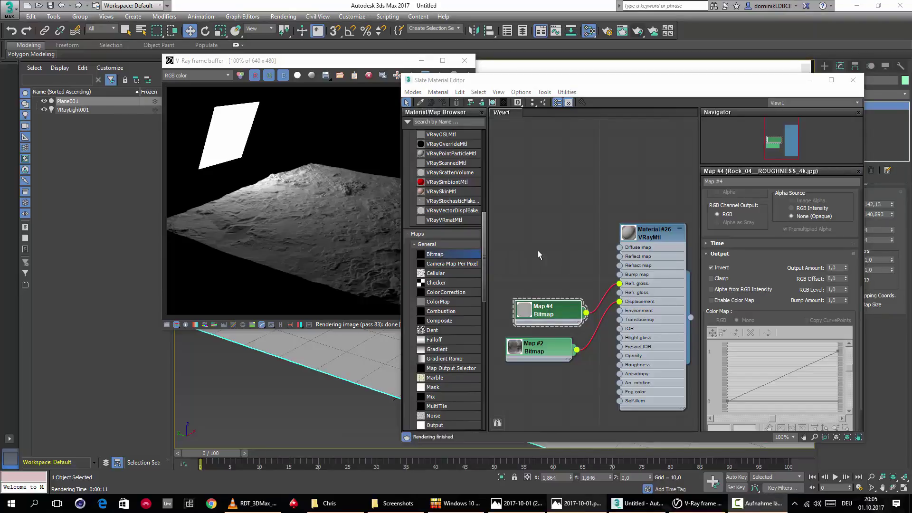
Add a Bitmap map loading Rock_04__GLOSS_4k.jpg and place its node above the roughness bitmap.
double_click(452, 253)
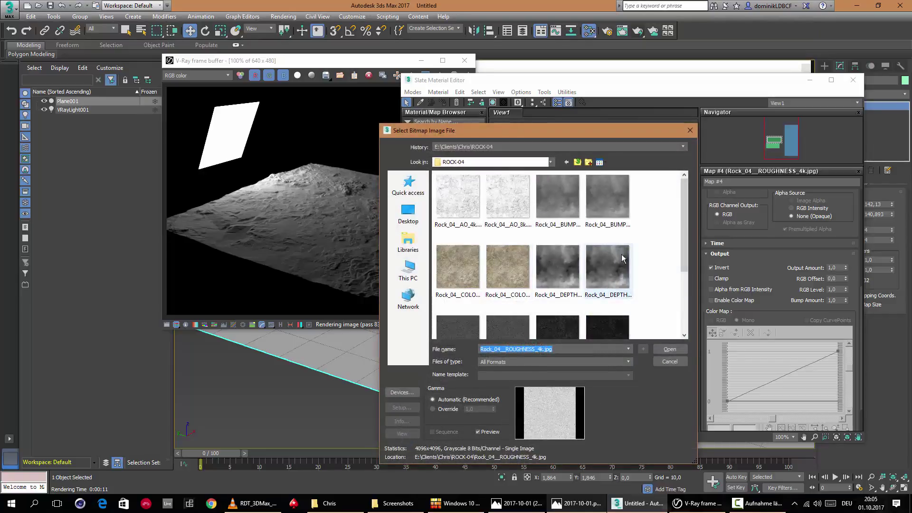
scroll(607, 217, "down", 3)
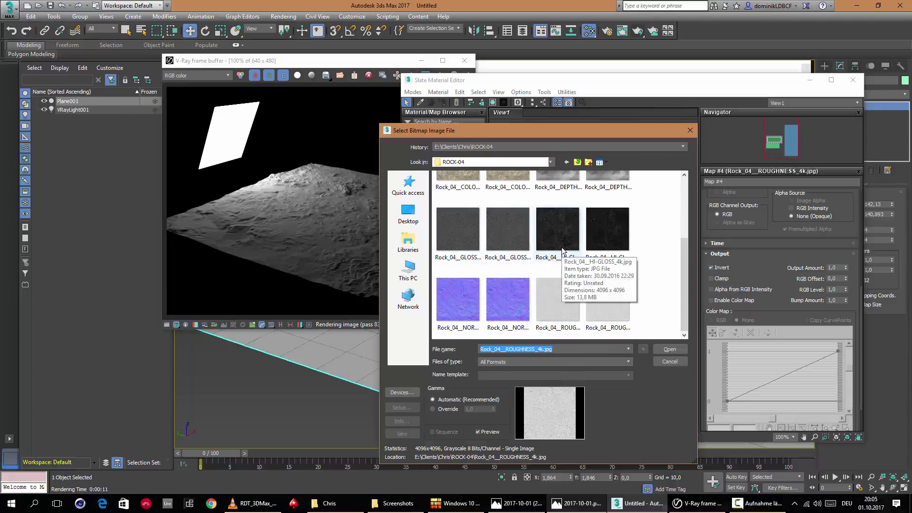
left_click(453, 243)
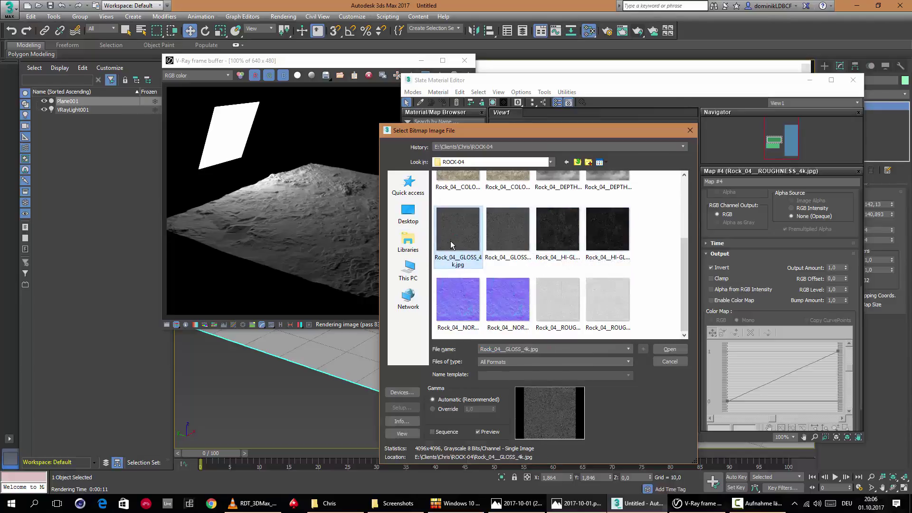
left_click(668, 350)
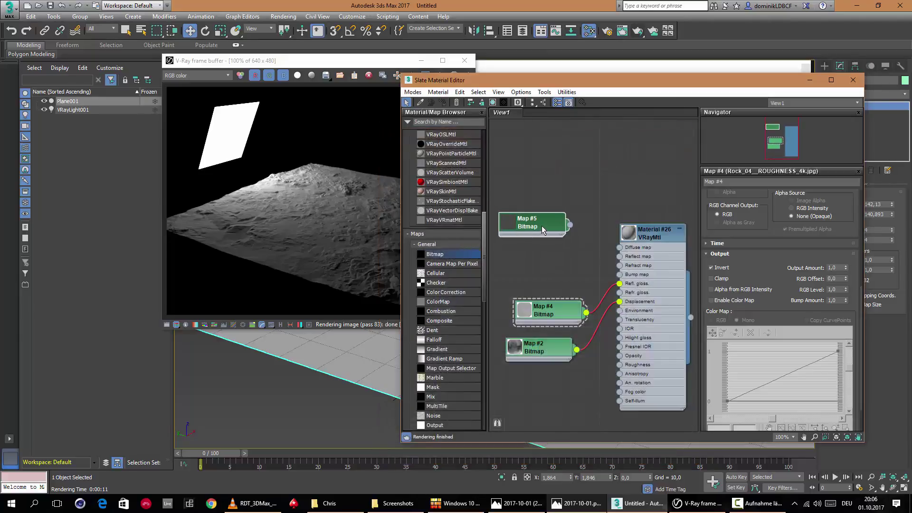
left_click_drag(543, 231, 540, 232)
Add another Bitmap map loading Rock_04__HI-GLOSS_4k.jpg and align its node with the gloss bitmap above it.
left_click_drag(509, 261, 511, 262)
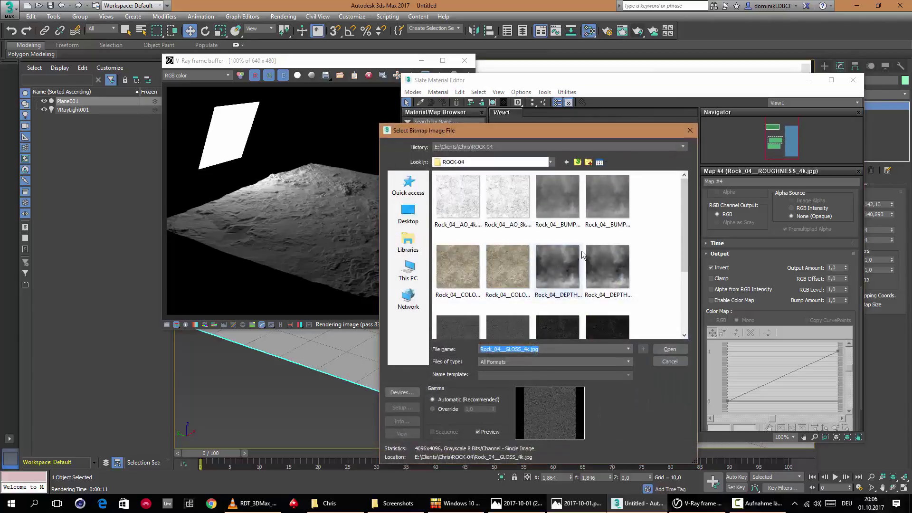
scroll(582, 251, "down", 2)
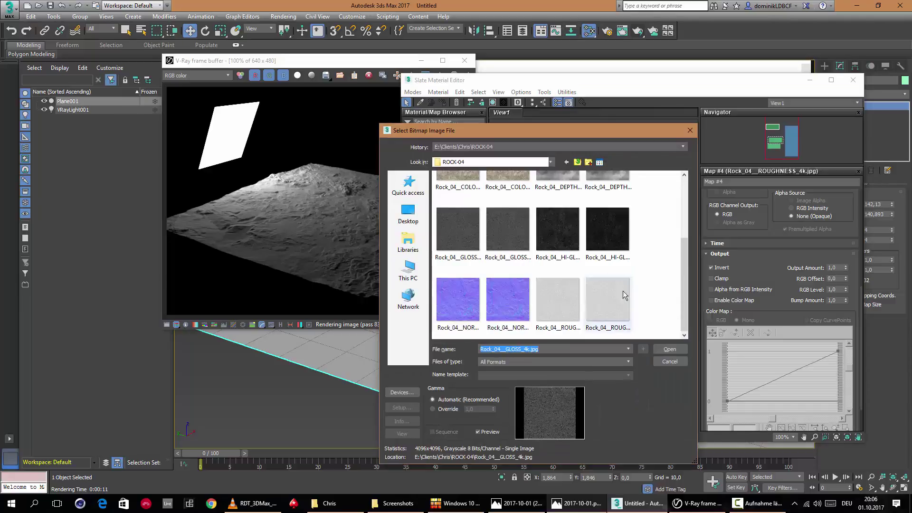
double_click(557, 245)
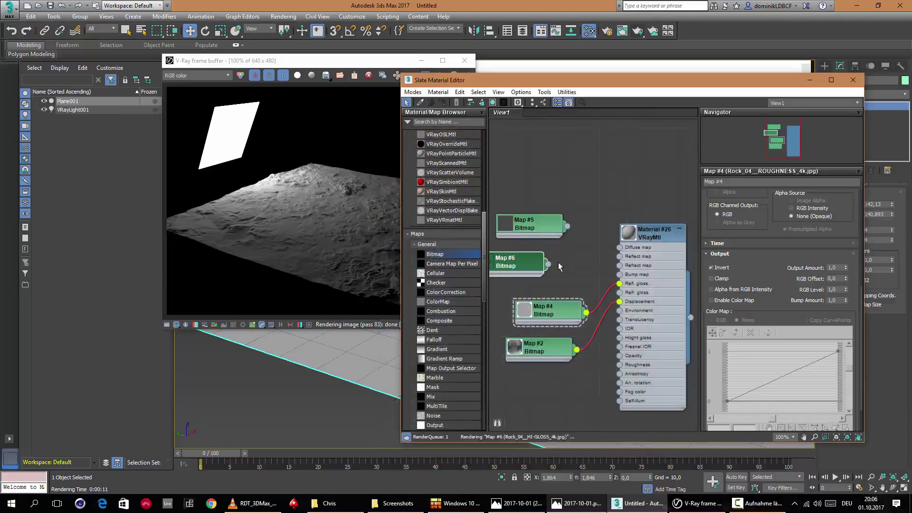
left_click_drag(541, 265, 523, 267)
left_click_drag(540, 221, 518, 219)
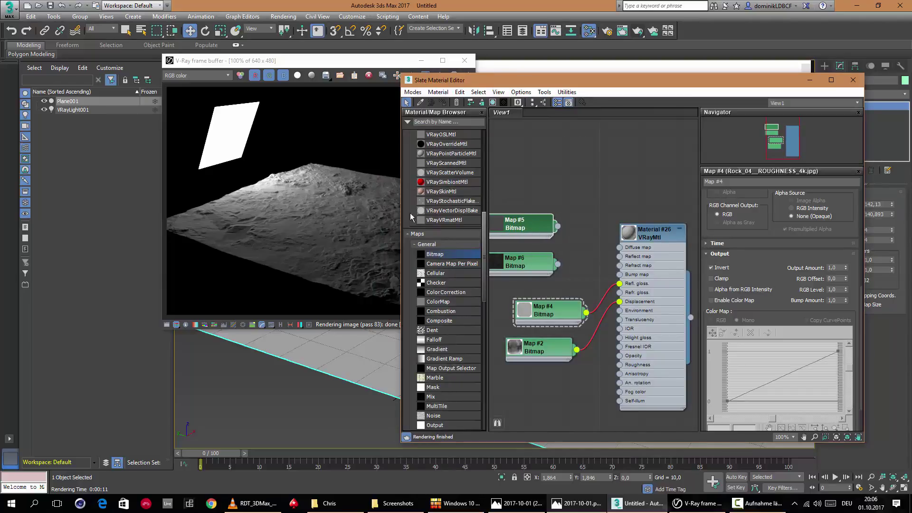
Widen the material editor, move the VRayMtl node away from the maps, and line up both gloss bitmaps above the depth bitmap.
left_click_drag(401, 221, 240, 231)
left_click_drag(492, 233, 577, 233)
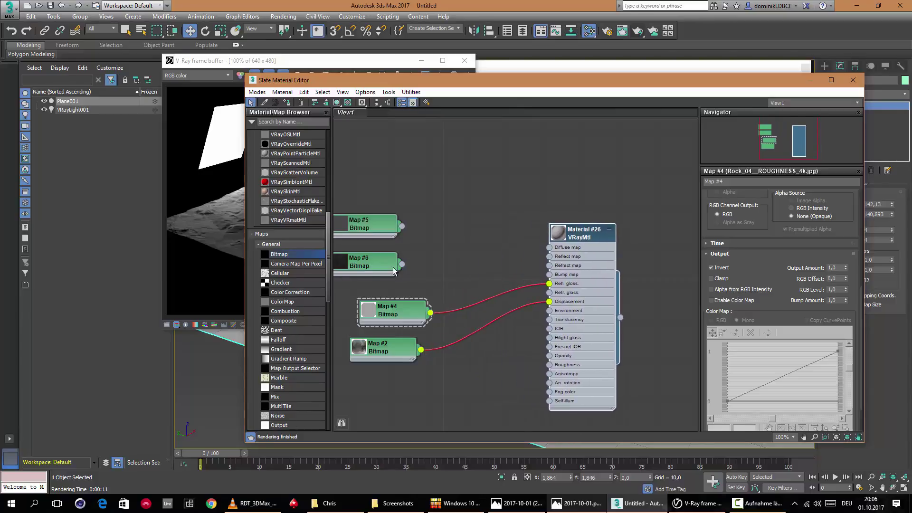
left_click_drag(377, 263, 395, 262)
left_click_drag(375, 232, 394, 231)
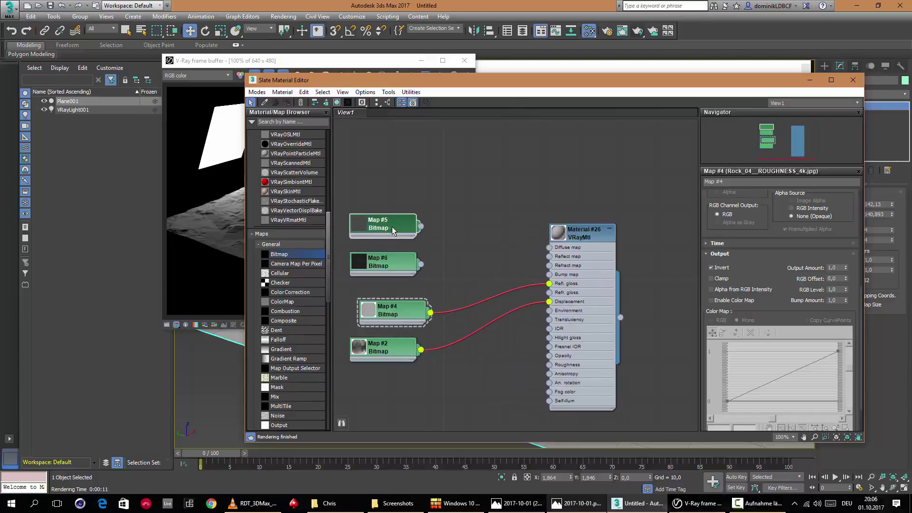
Add a Mix map with the gloss bitmap connected to Color 1 and the hi-gloss bitmap to Color 2.
scroll(293, 302, "down", 3)
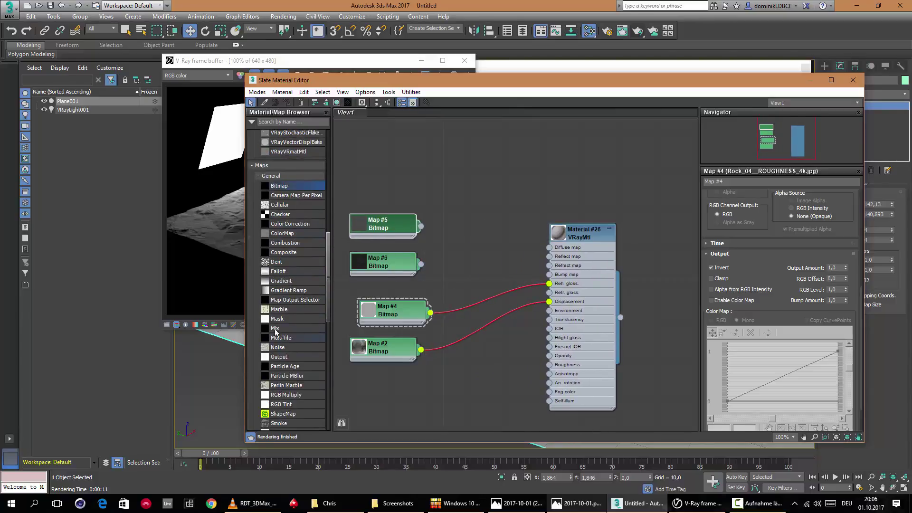
left_click_drag(280, 328, 484, 224)
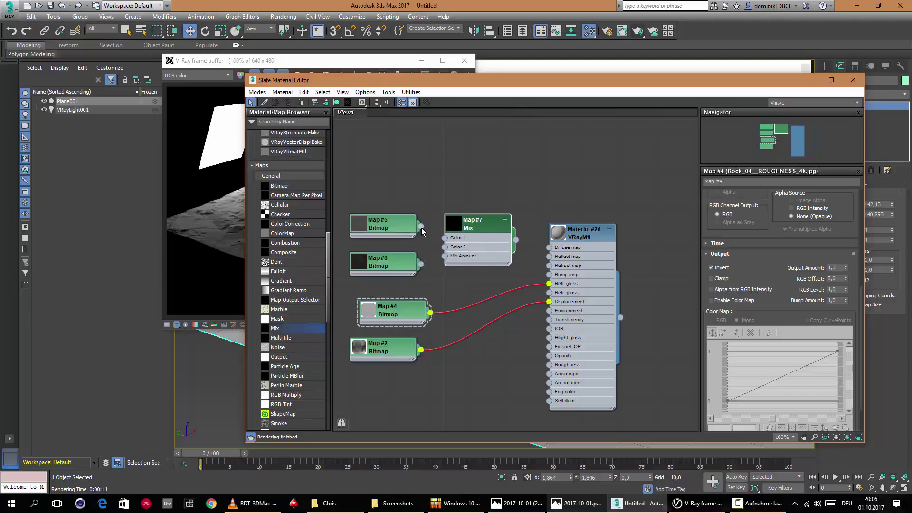
left_click_drag(421, 227, 444, 248)
left_click_drag(387, 261, 384, 235)
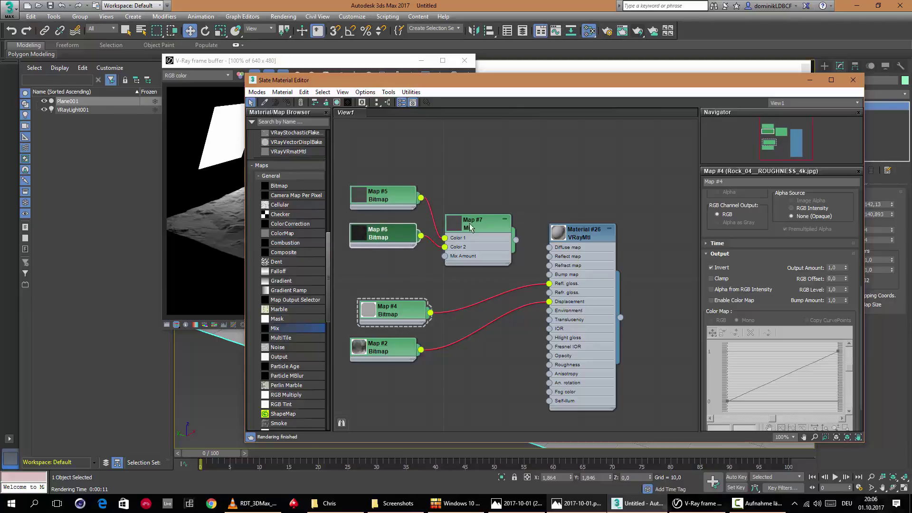
Add a ColorMap, connect it to the Mix map's Mix Amount, and align its node below the hi-gloss bitmap.
left_click(470, 228)
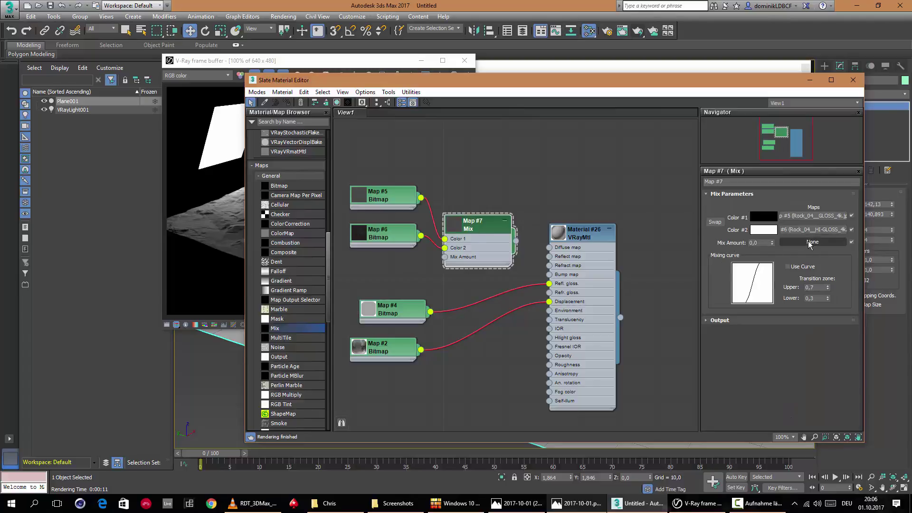
scroll(293, 243, "up", 3)
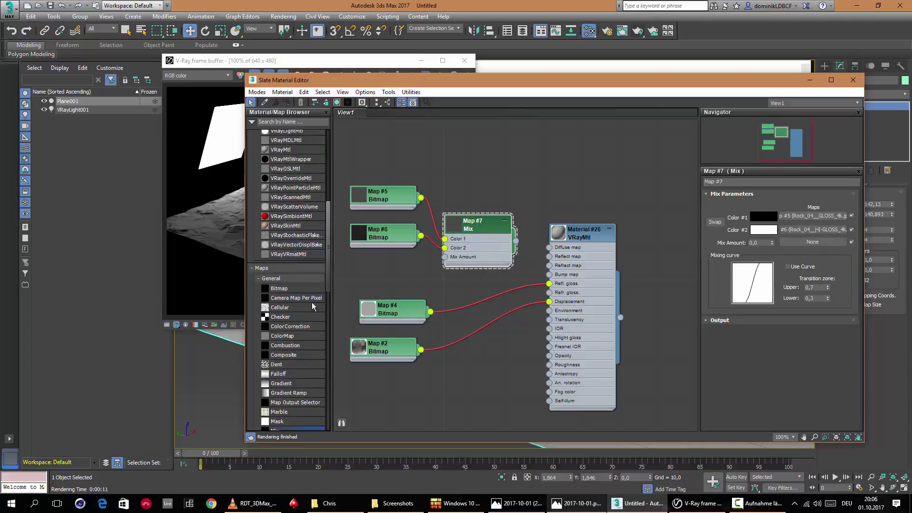
scroll(312, 306, "down", 4)
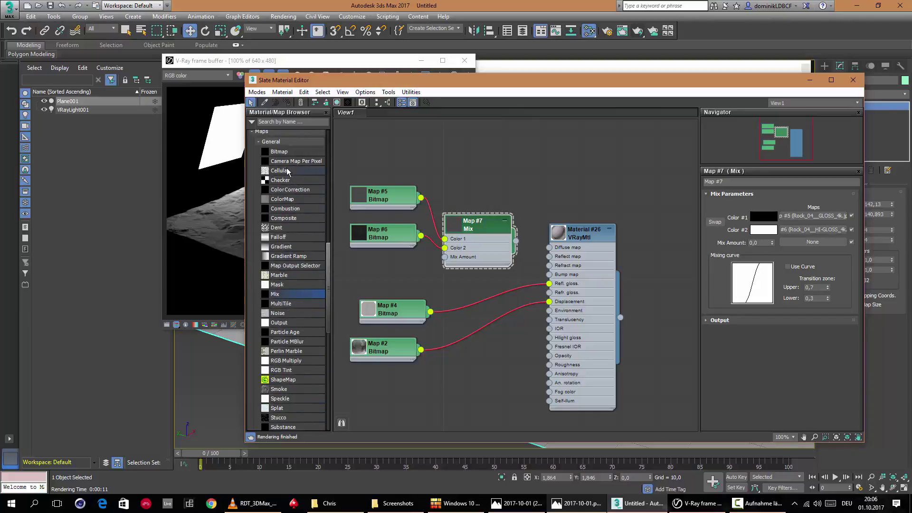
left_click_drag(282, 201, 443, 259)
left_click_drag(372, 272, 387, 273)
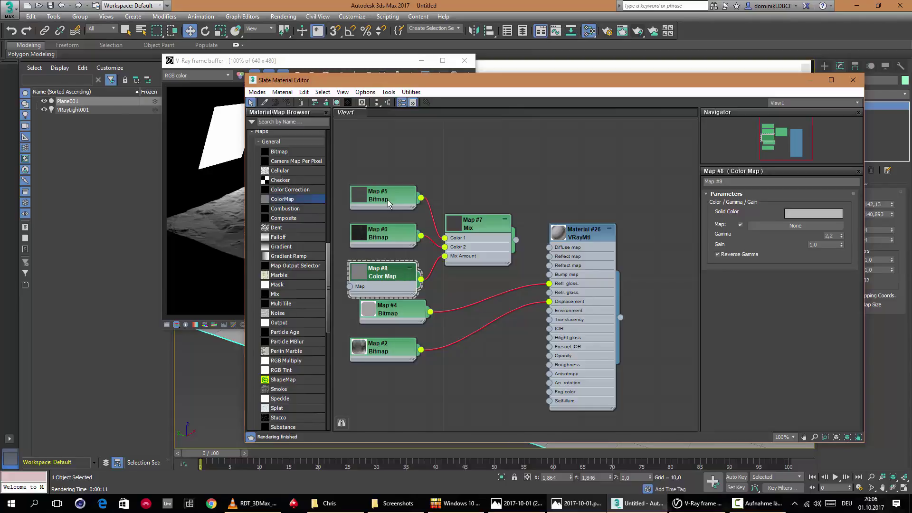
Try white and black as the Color Map's solid color to test the blend between the two gloss bitmaps.
left_click(814, 213)
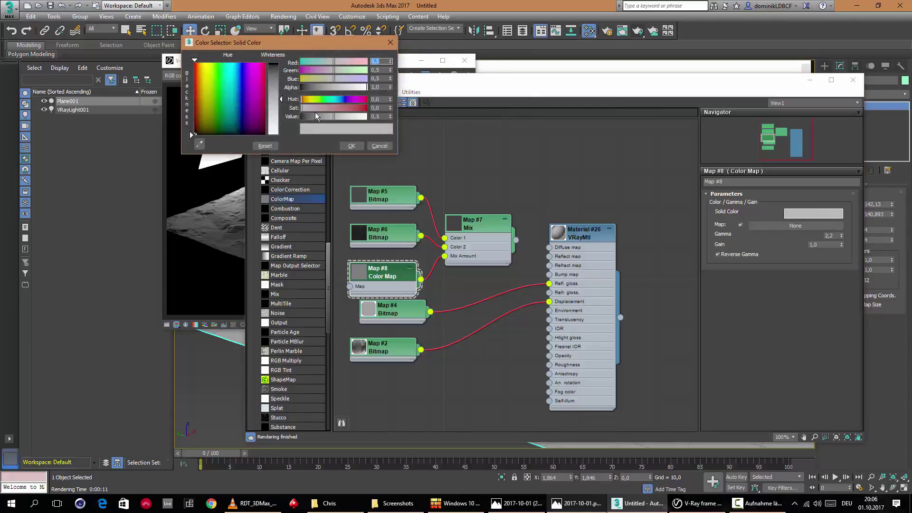
left_click(352, 146)
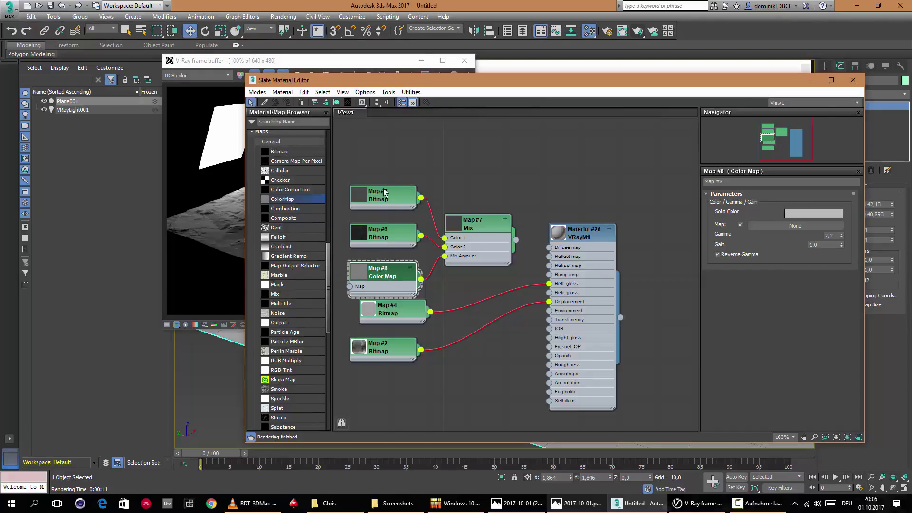
left_click(804, 213)
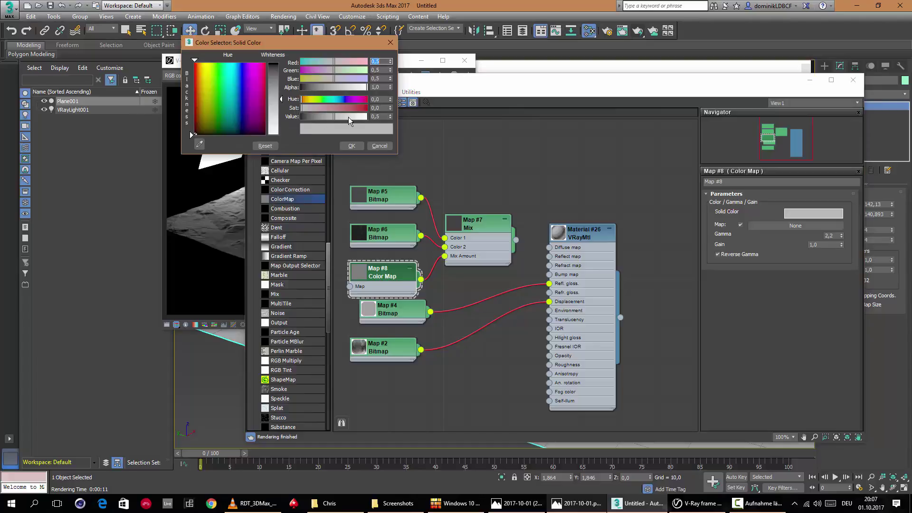
left_click_drag(341, 116, 395, 119)
left_click(351, 146)
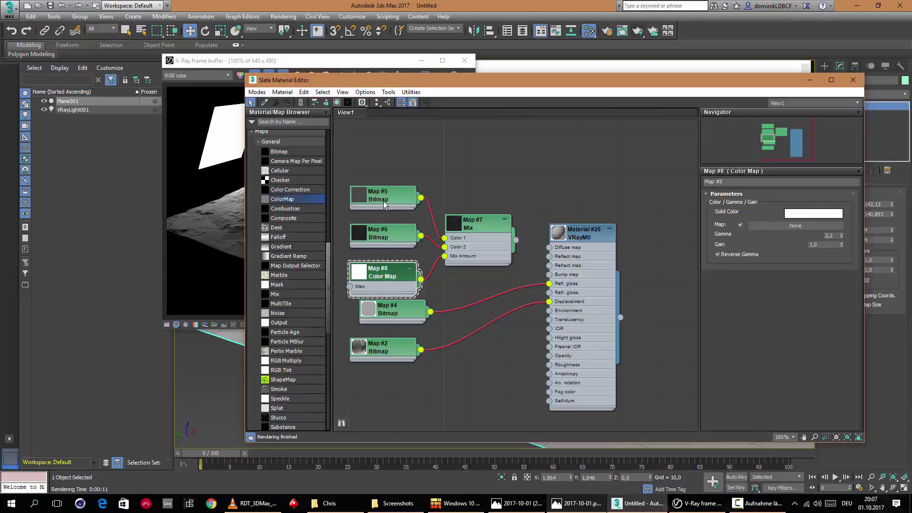
left_click(803, 214)
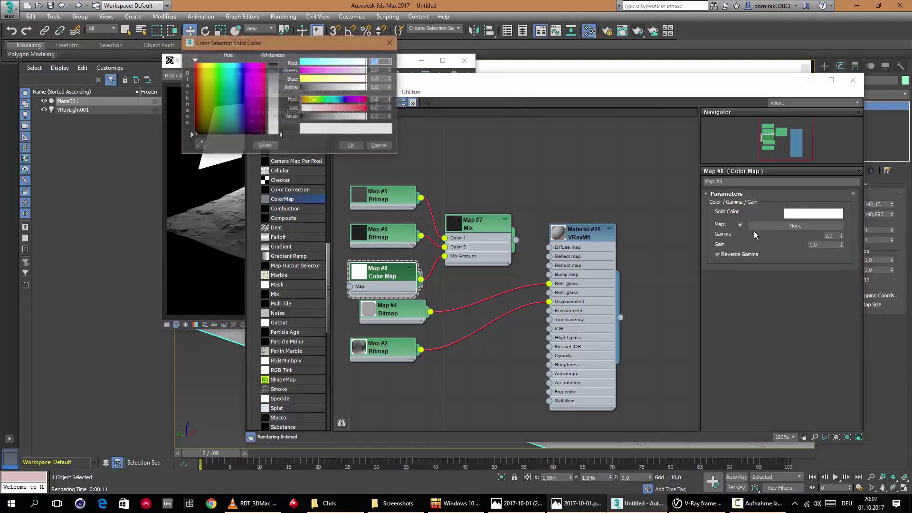
left_click_drag(309, 118, 300, 118)
left_click(352, 146)
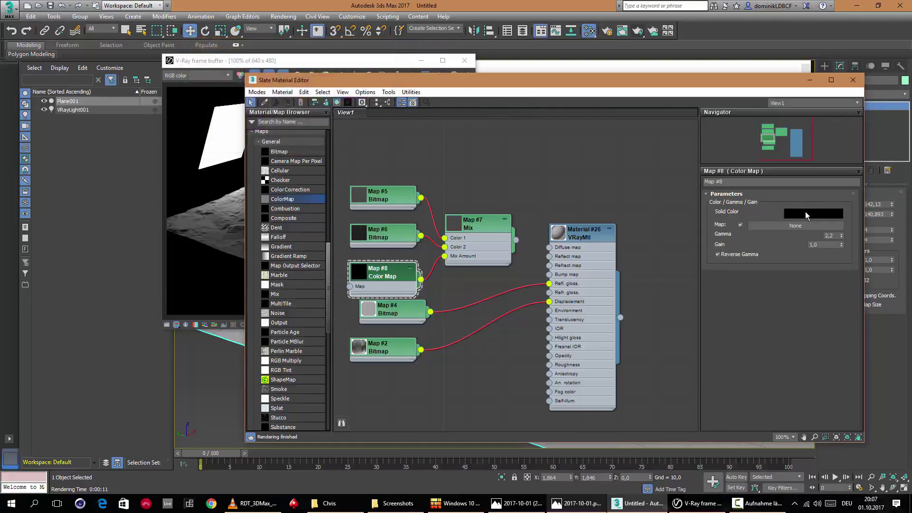
Set the Color Map's solid color to a grey value of 0.547 and connect the Mix map to the VRayMtl's Reflect map slot.
left_click(806, 214)
left_click_drag(303, 123, 337, 118)
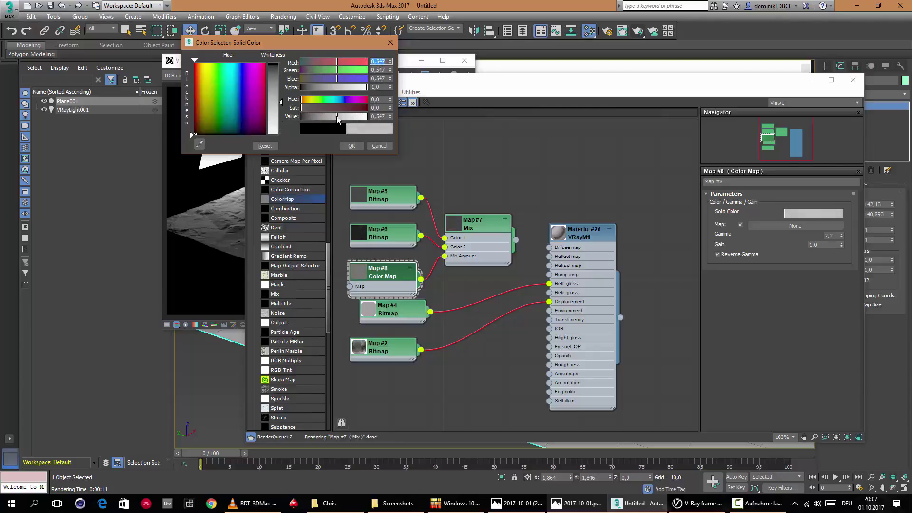
left_click(352, 146)
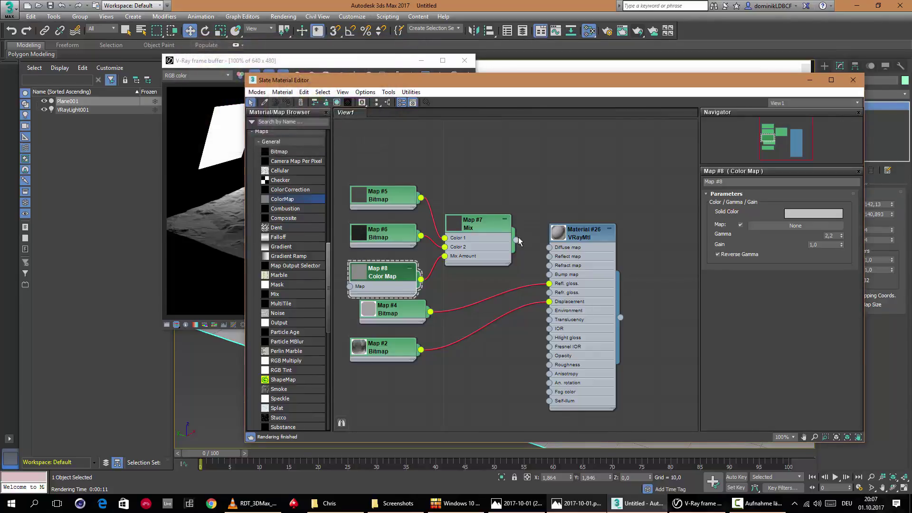
left_click_drag(518, 241, 550, 257)
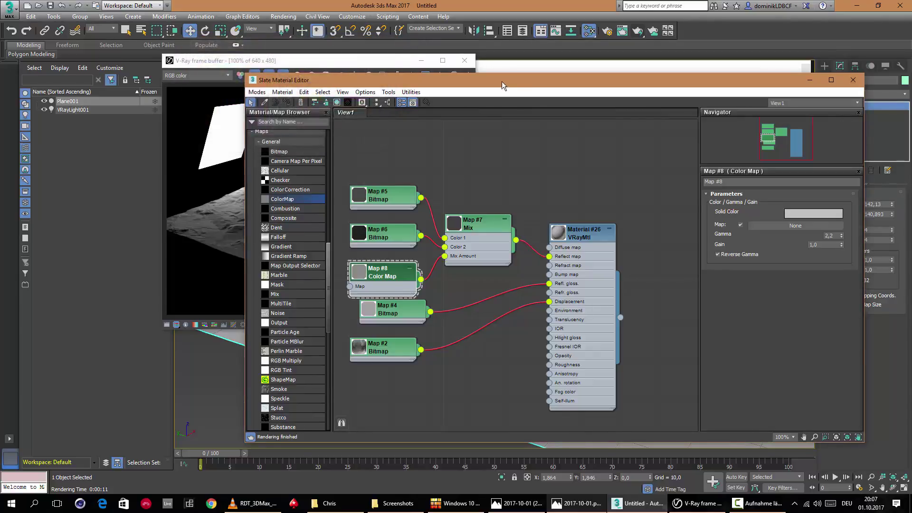
Move the material editor aside, render the plane with the mixed reflection map, and stop the rendering early.
left_click_drag(524, 81, 670, 117)
left_click(637, 30)
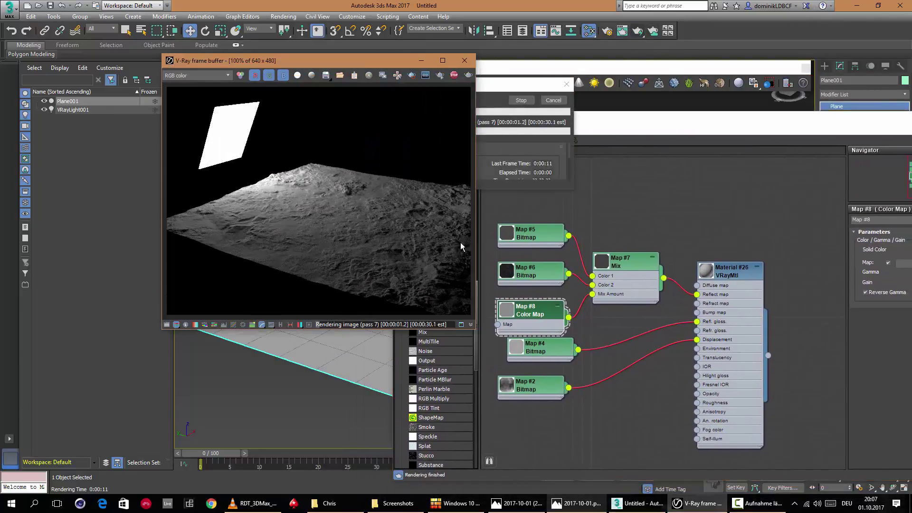
left_click(521, 181)
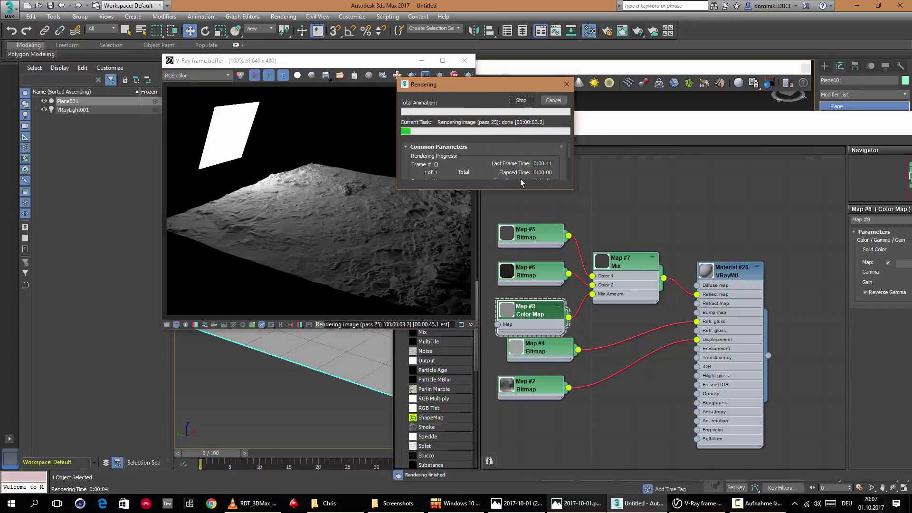
left_click(528, 319)
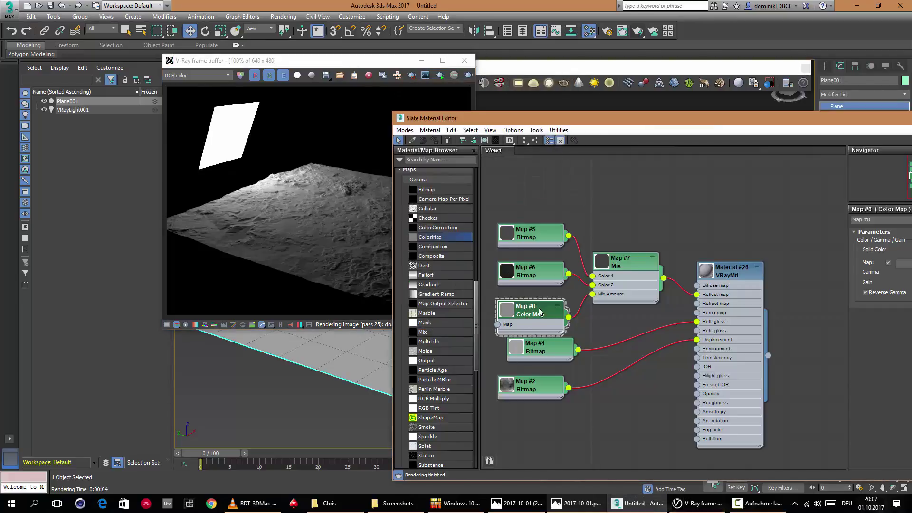
Set the Color Map's solid color to white with a value of 1.0.
left_click_drag(546, 315, 536, 305)
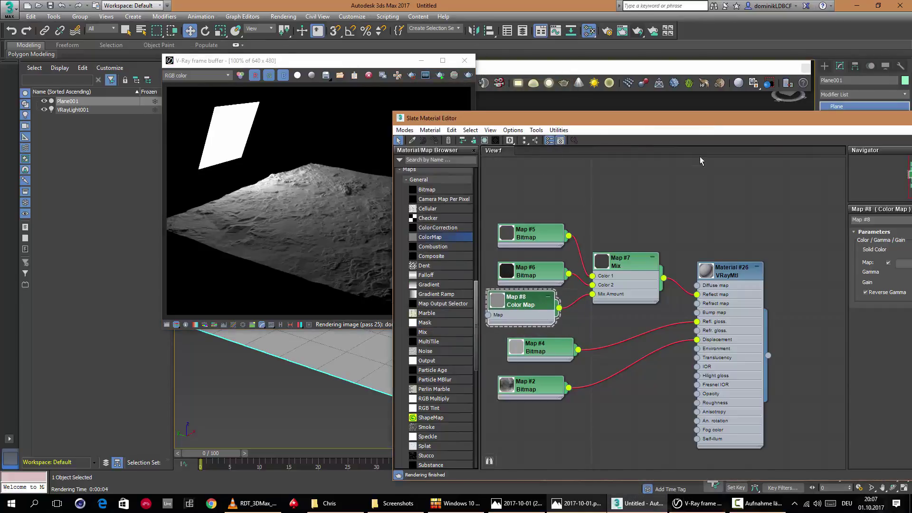
left_click_drag(700, 122, 636, 120)
left_click(888, 251)
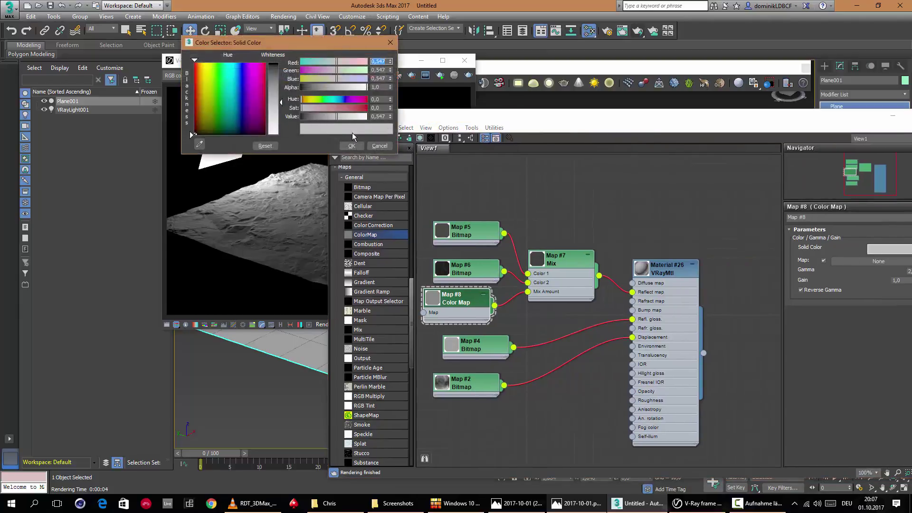
left_click_drag(335, 120, 368, 118)
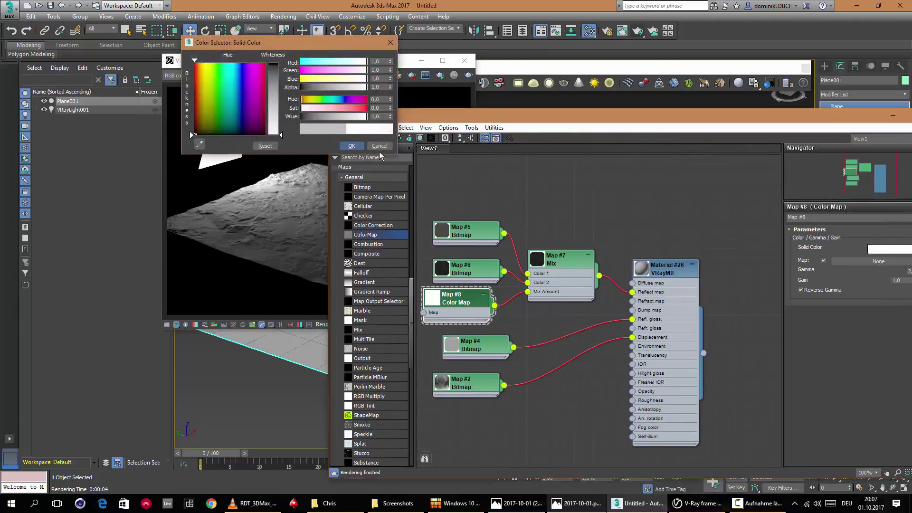
left_click(351, 146)
Move the material editor aside, render the plane with the white mix amount, stop early and inspect the result.
left_click_drag(442, 116, 520, 123)
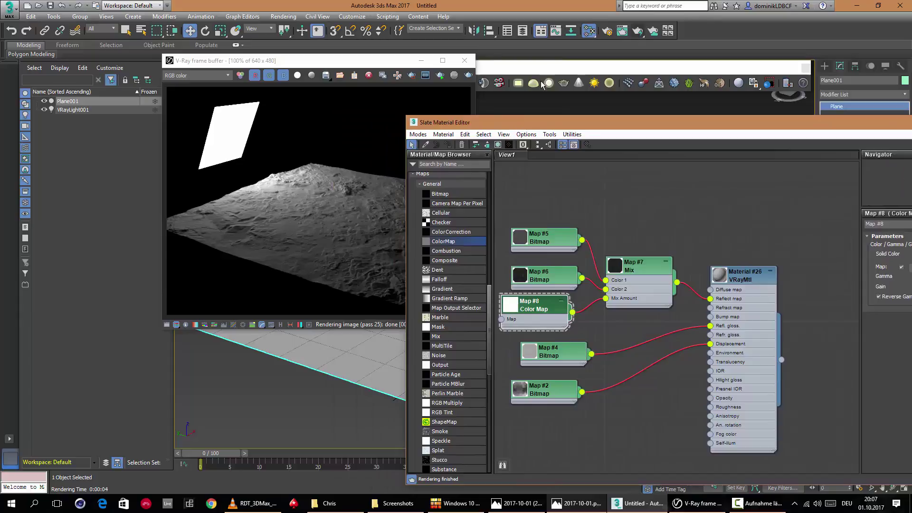
left_click(637, 29)
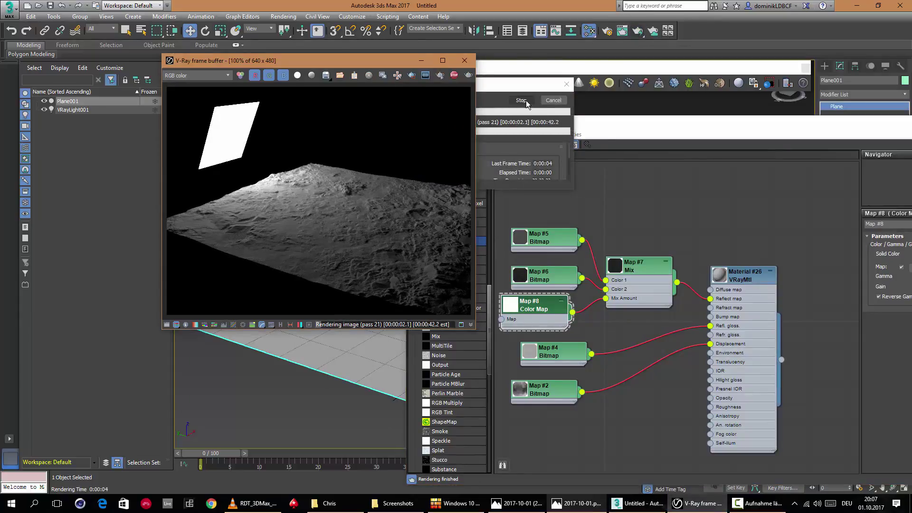
left_click_drag(532, 304, 541, 304)
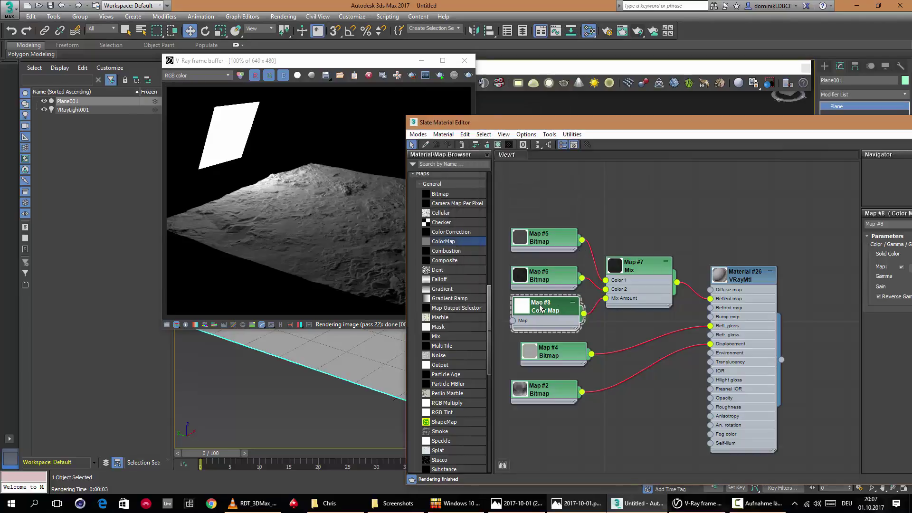
left_click(305, 212)
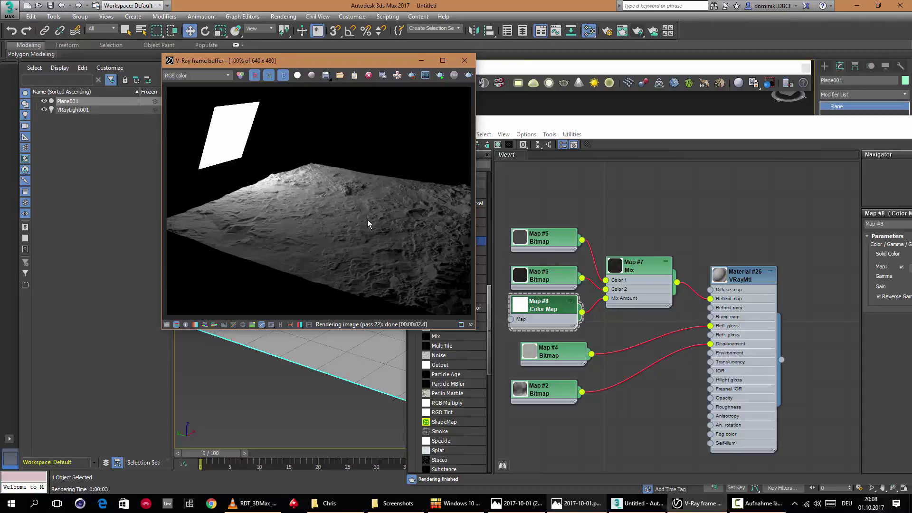
Tidy the node layout by aligning the Color Map, Refl. gloss. bitmap and Mix nodes, with the frame buffer beside the material editor.
left_click_drag(551, 308, 552, 318)
left_click(325, 219)
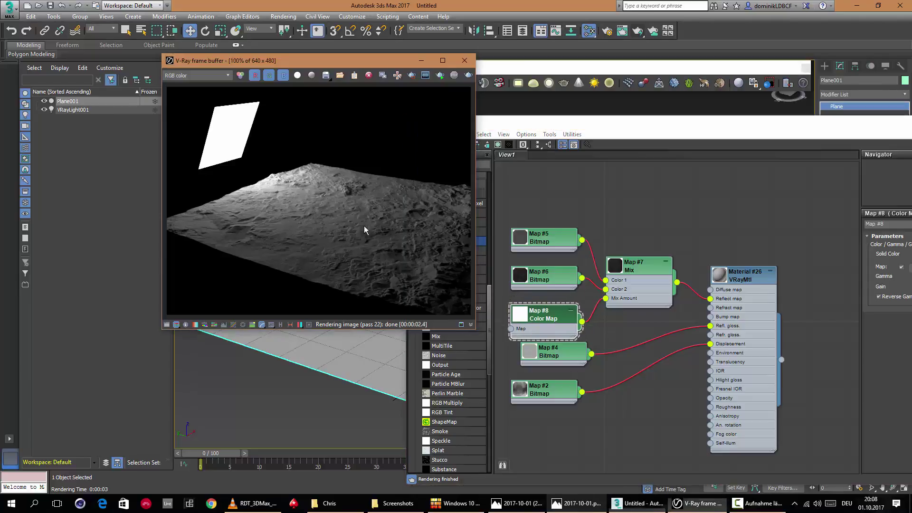
left_click_drag(343, 67, 281, 115)
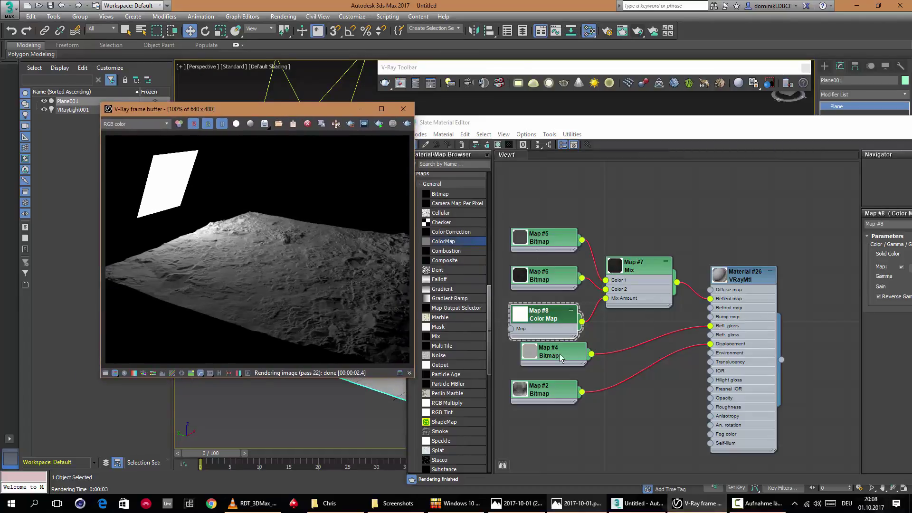
left_click_drag(562, 360, 553, 366)
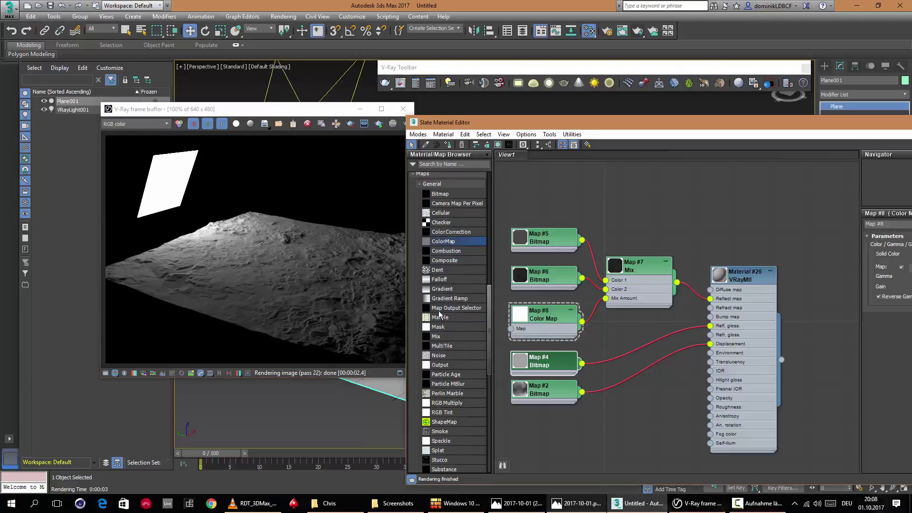
left_click_drag(325, 113, 324, 112)
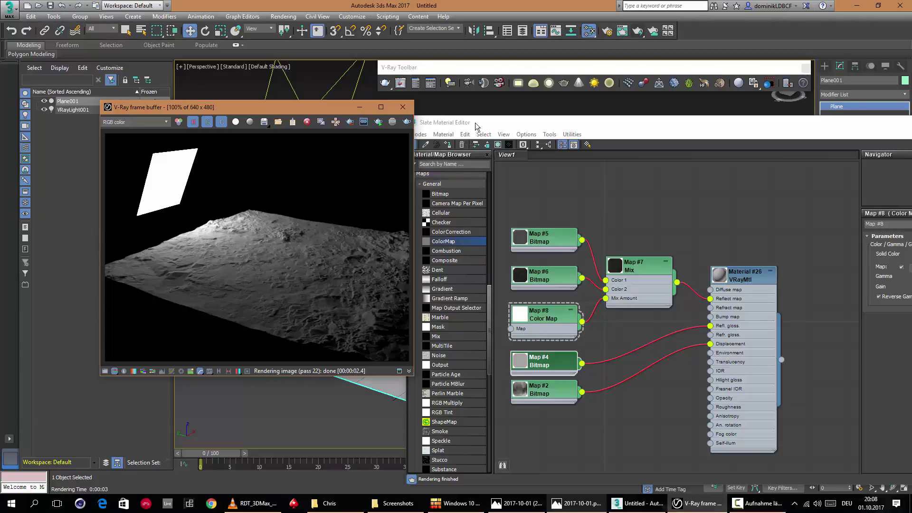
left_click_drag(476, 125, 438, 90)
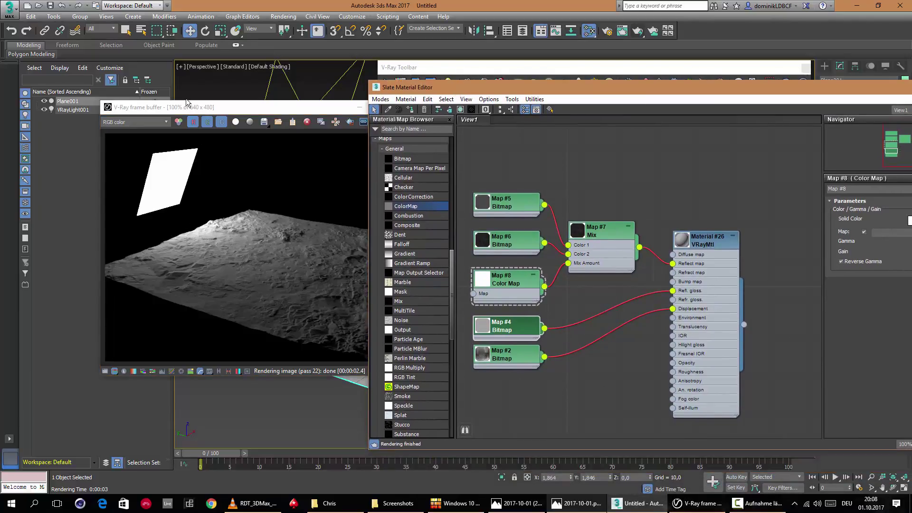
left_click_drag(232, 113, 196, 114)
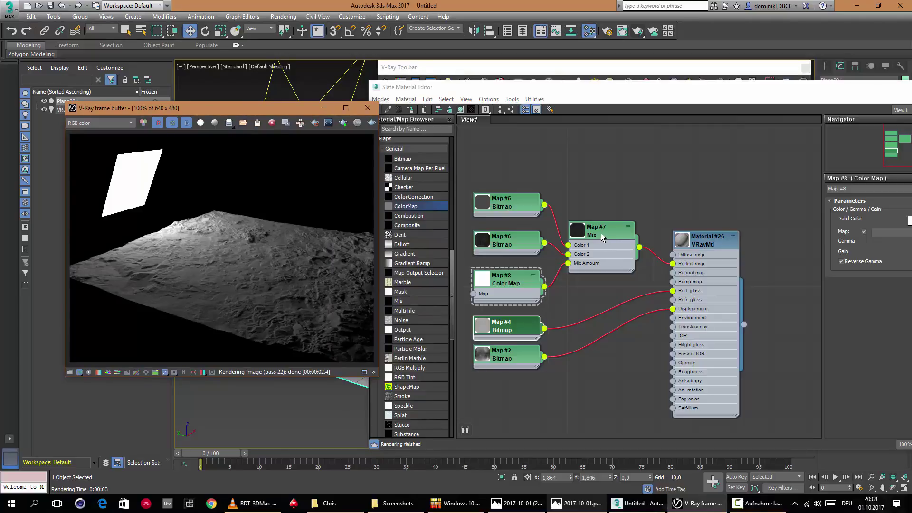
left_click_drag(600, 233, 610, 242)
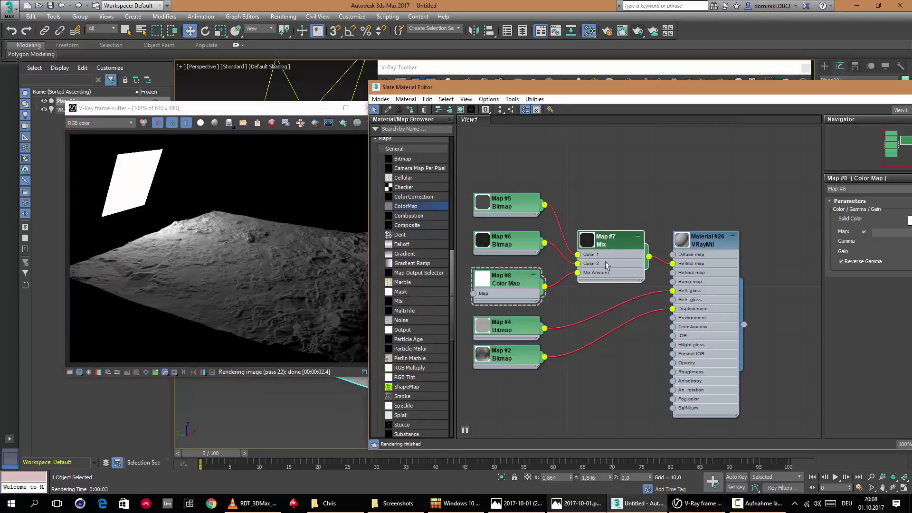
left_click(506, 240)
left_click(505, 205)
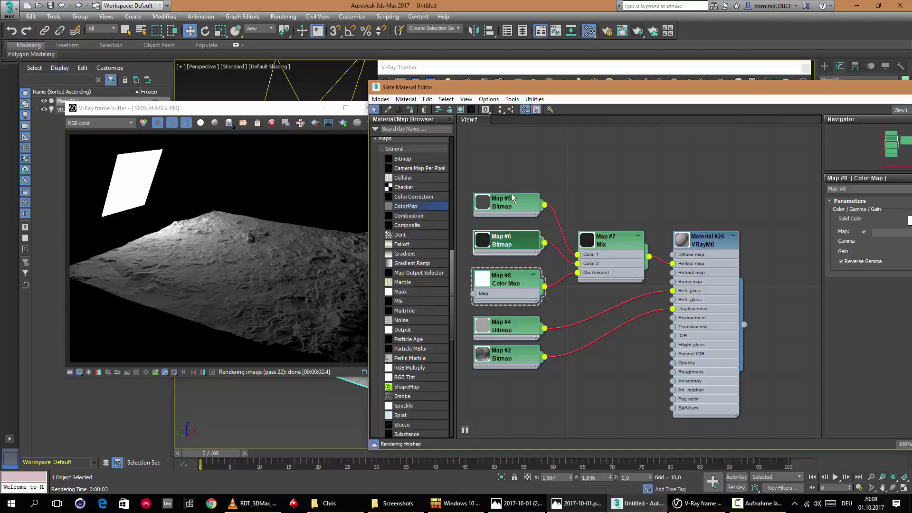
left_click(616, 245)
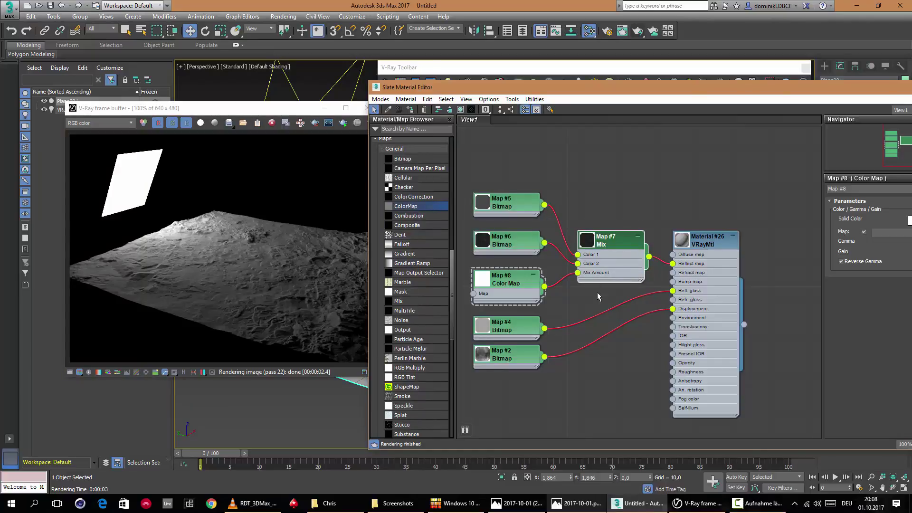
left_click(507, 285)
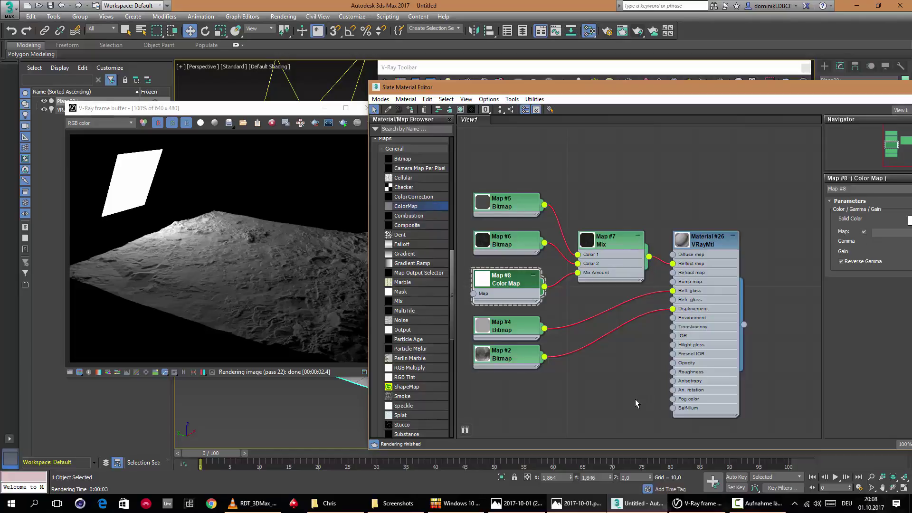
left_click(756, 504)
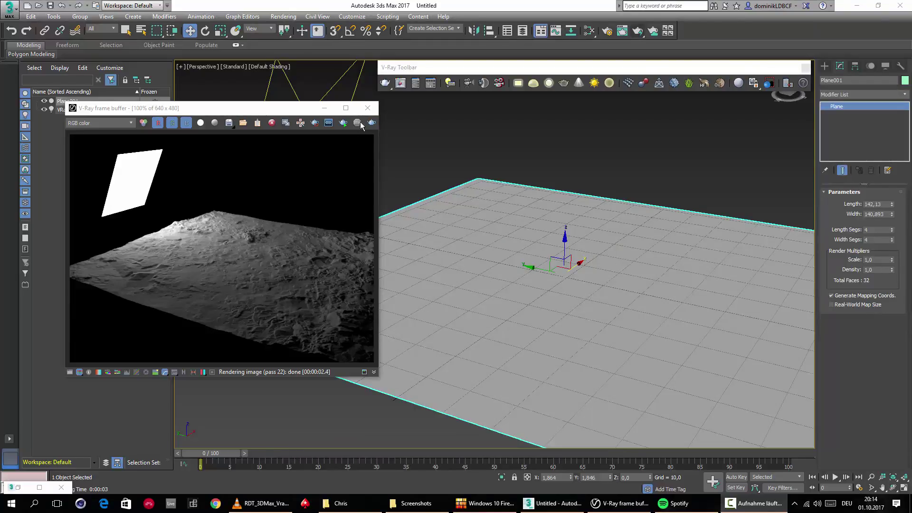
Reopen the material editor with nothing selected and add a Bitmap node using Rock_04__BUMP_8k.jpg below the displacement bitmap.
left_click(339, 413)
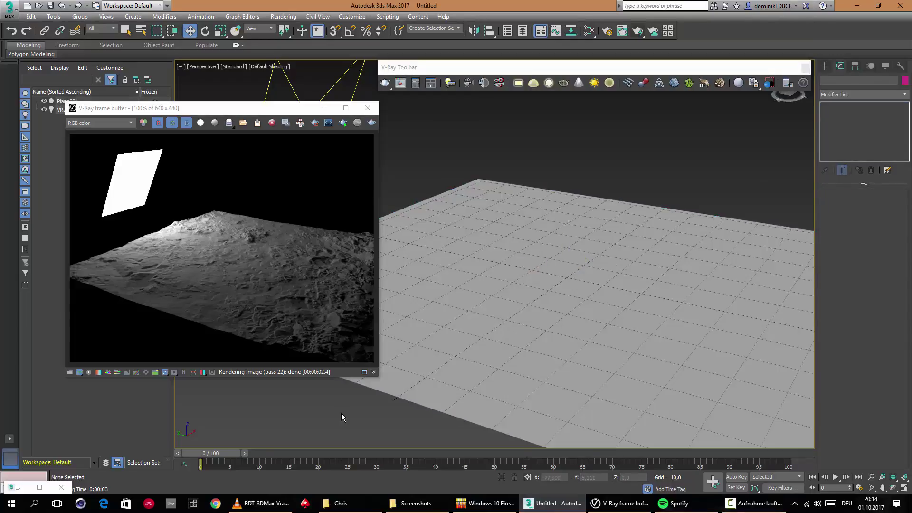
key("m")
scroll(265, 227, "up", 1)
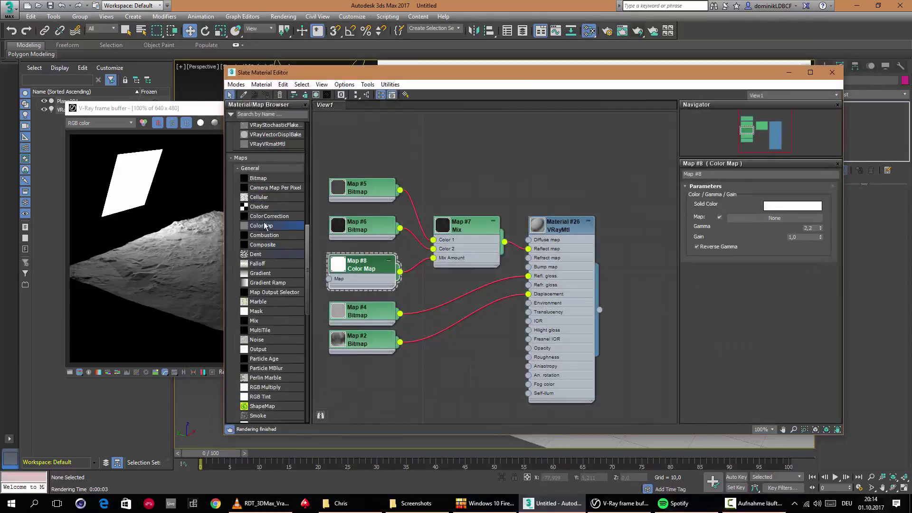
left_click(261, 180)
left_click(353, 392)
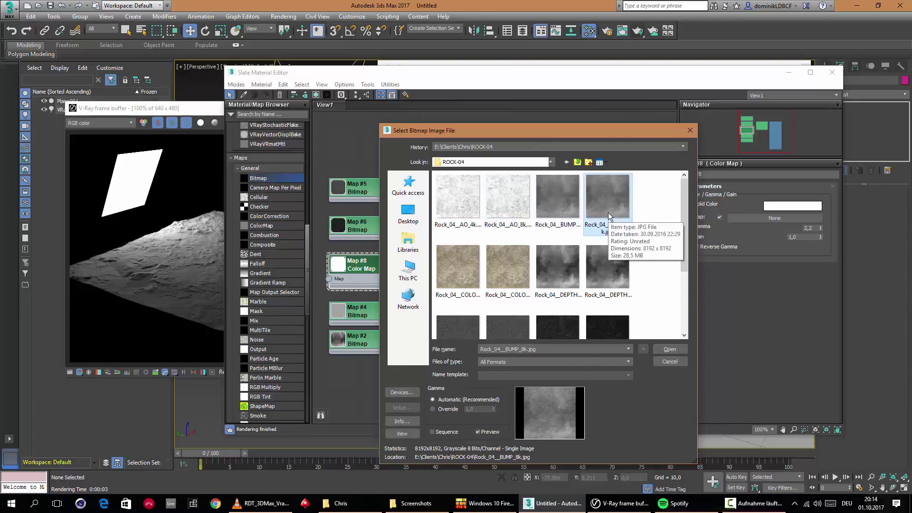
left_click(670, 349)
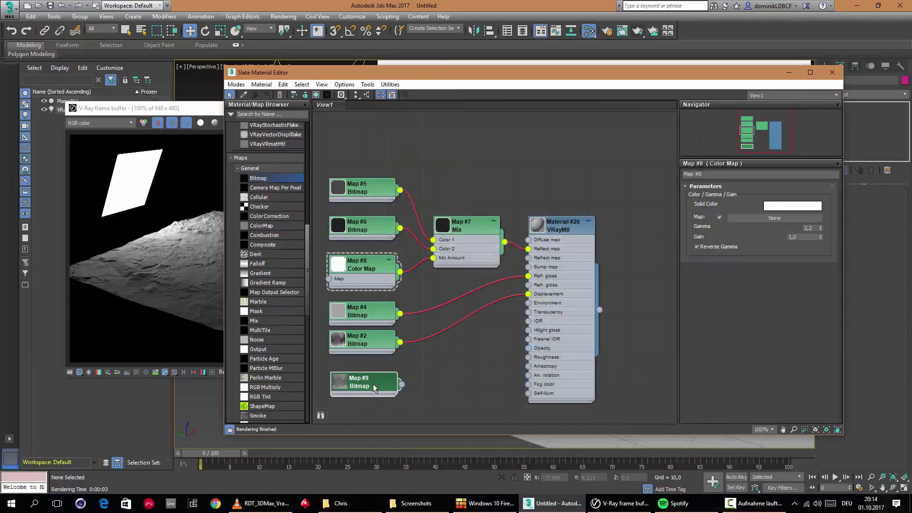
Rename the new Rock_04__BUMP_8k.jpg bitmap node as Bump.
double_click(369, 388)
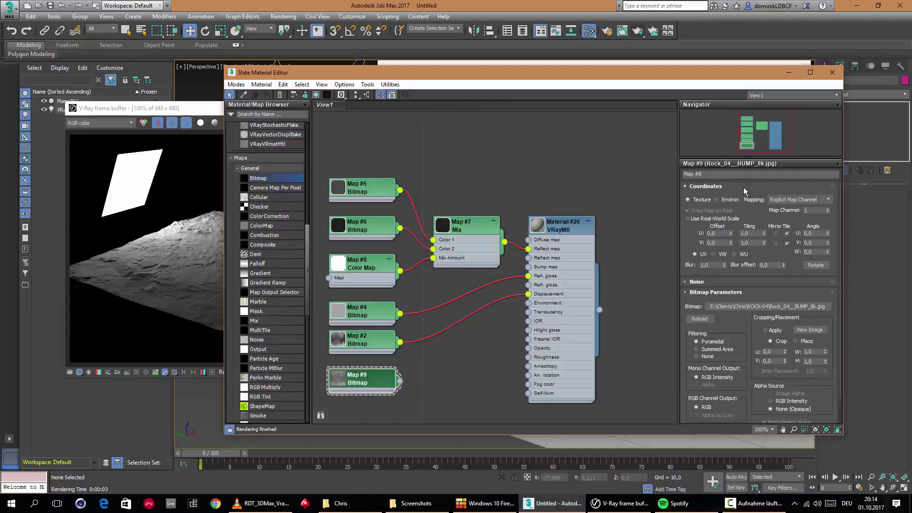
left_click(719, 174)
type("Bump")
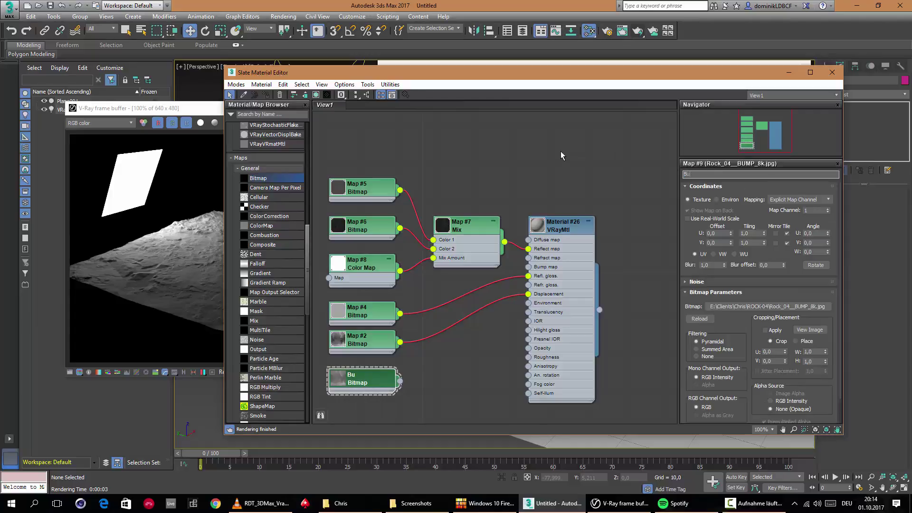
key("Return")
Examine the Rock_04__GLOSS_4k.jpg bitmap in an enlarged node preview, and return the node to its compact size above the hi-gloss bitmap.
left_click(366, 191)
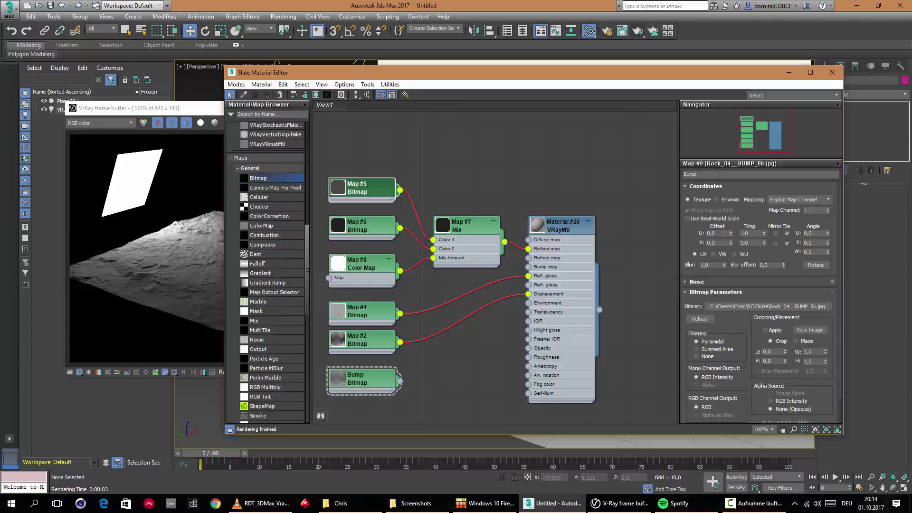
double_click(345, 188)
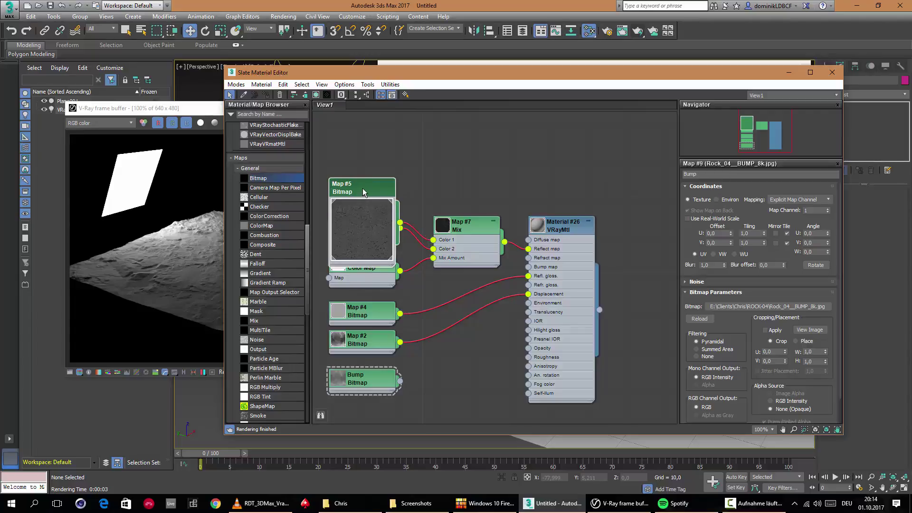
left_click(364, 192)
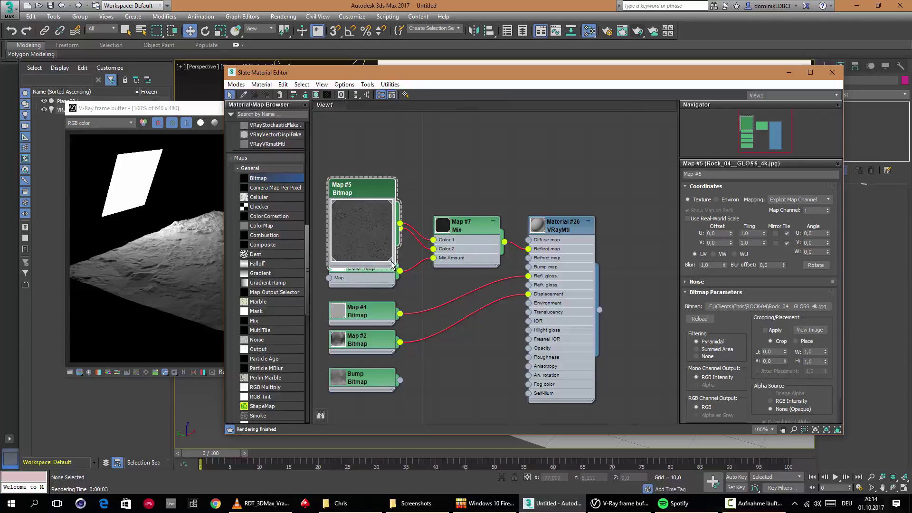
left_click_drag(393, 268, 395, 270)
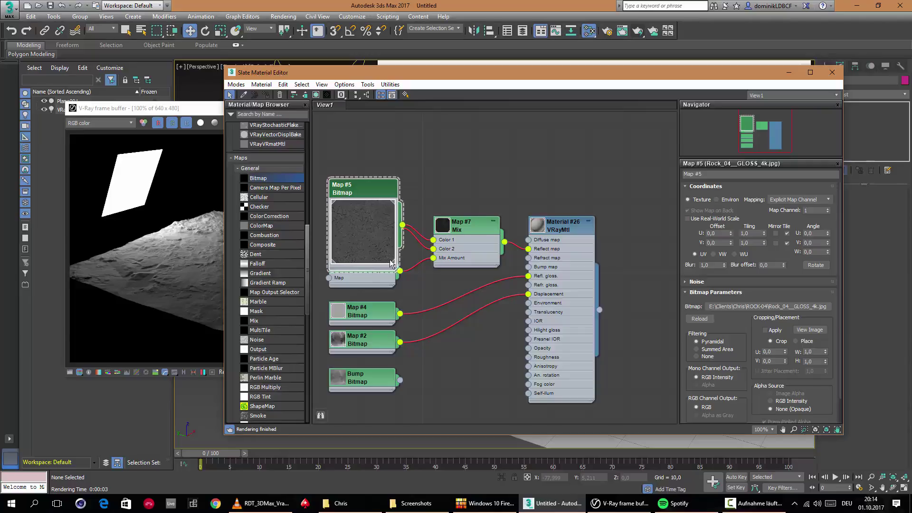
right_click(430, 200)
left_click(410, 163)
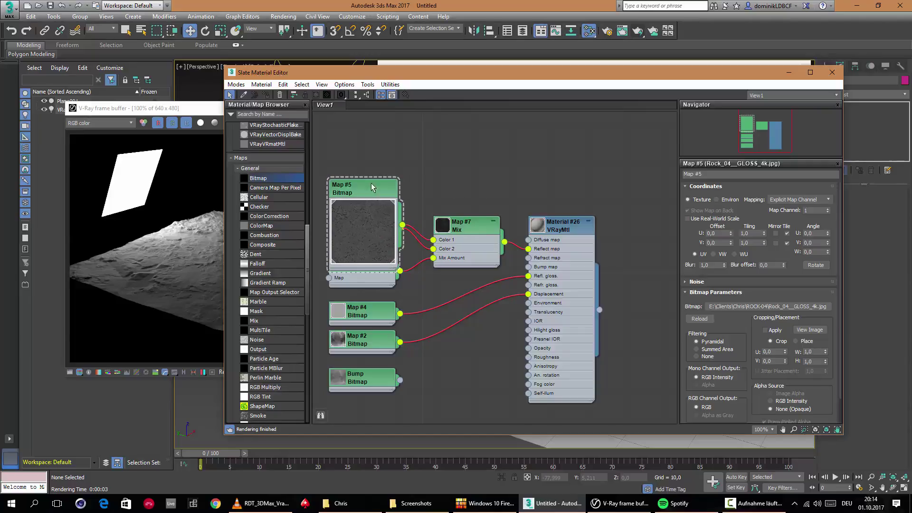
left_click_drag(365, 192, 376, 127)
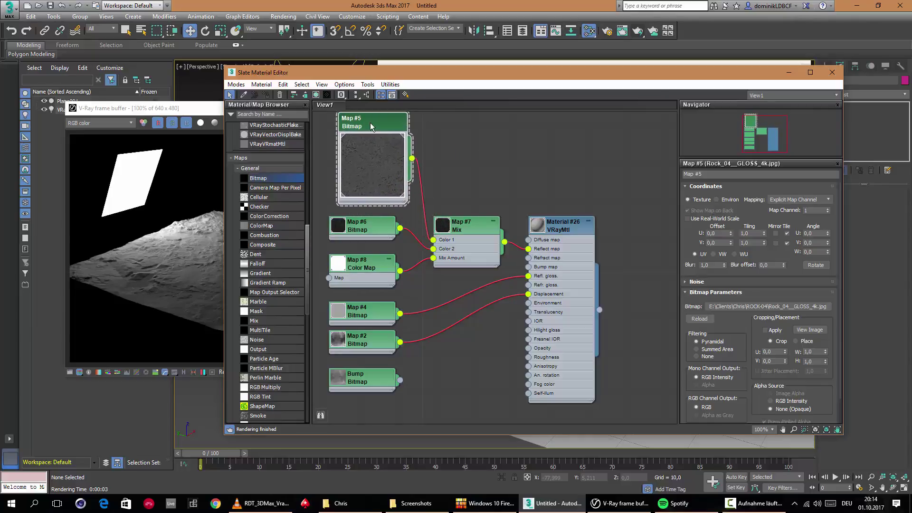
mouse_move(399, 190)
left_mouse_down()
mouse_move(382, 160)
mouse_move(390, 190)
left_mouse_up()
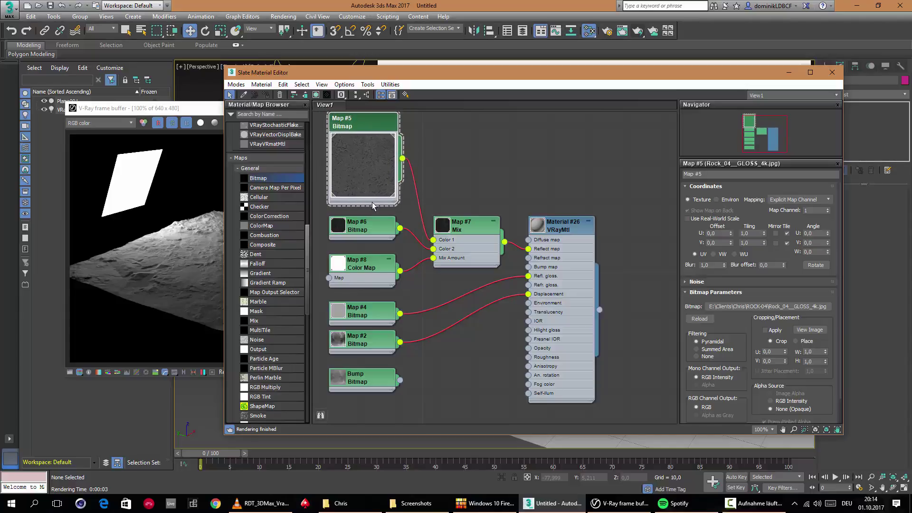
double_click(333, 195)
left_click_drag(371, 128, 375, 186)
Check the bitmap parameters of the Rock_04__GLOSS_4k.jpg node and rename it as Normal Gloss.
scroll(714, 319, "down", 1)
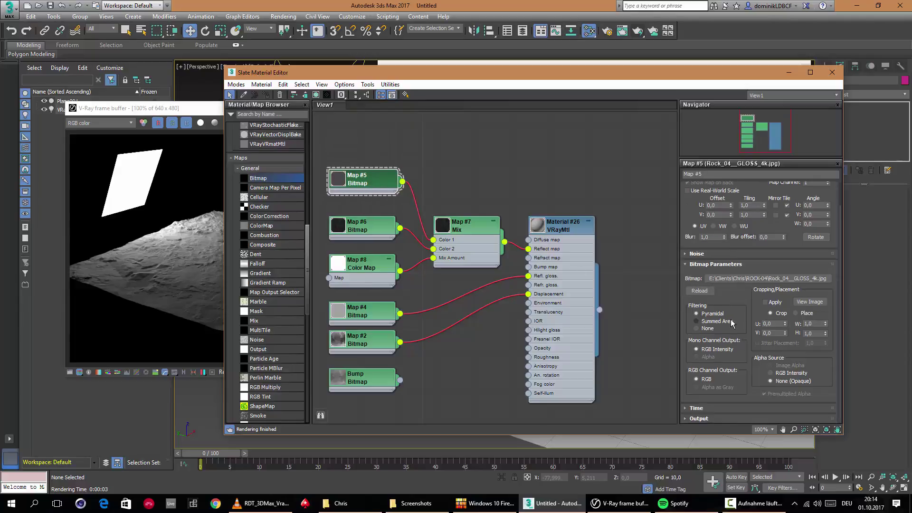
scroll(741, 310, "up", 1)
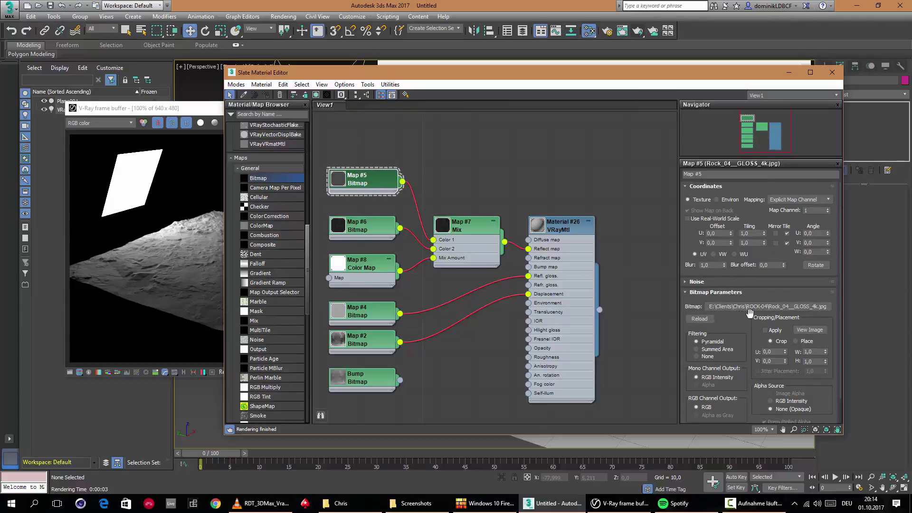
left_click_drag(708, 174, 584, 173)
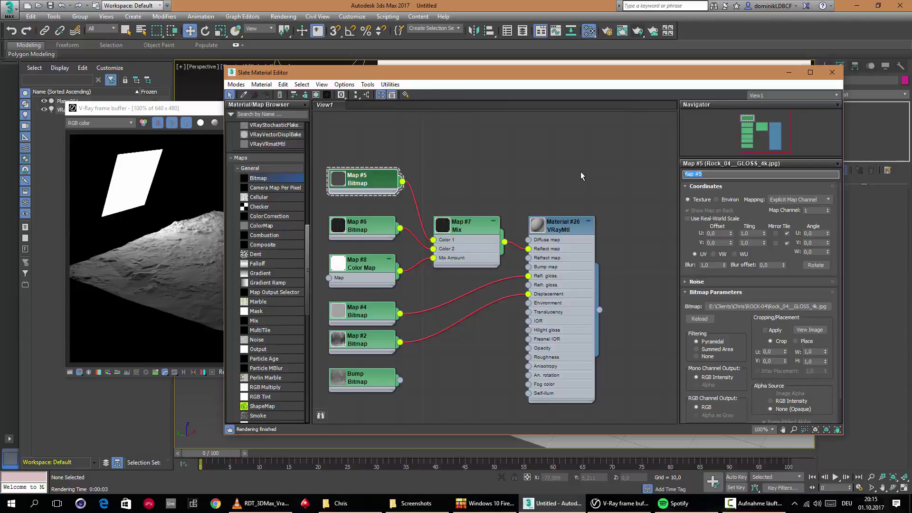
type("Normal Gloss")
left_click(727, 175)
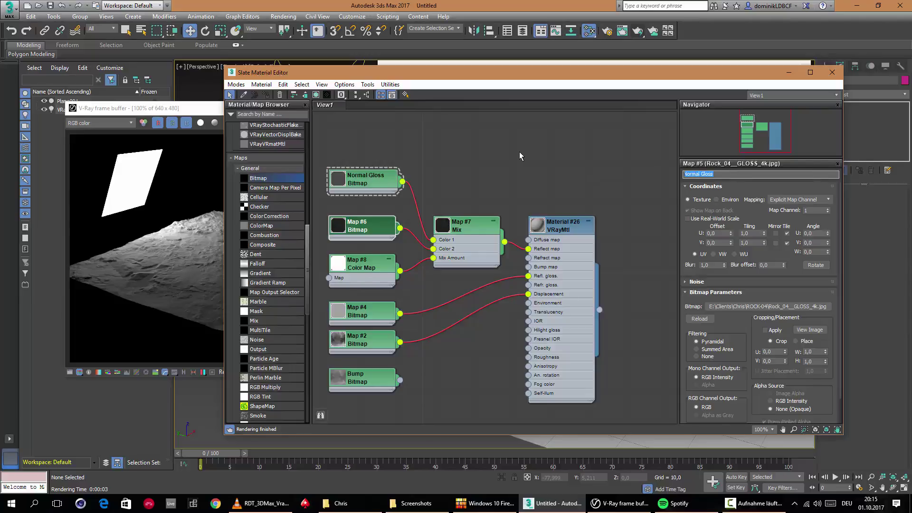
Rename the Rock_04__GLOSS_4k.jpg bitmap node as Hi Gloss and the Mix node as Gloss Mix.
type("Hi Gloss")
left_click(476, 227)
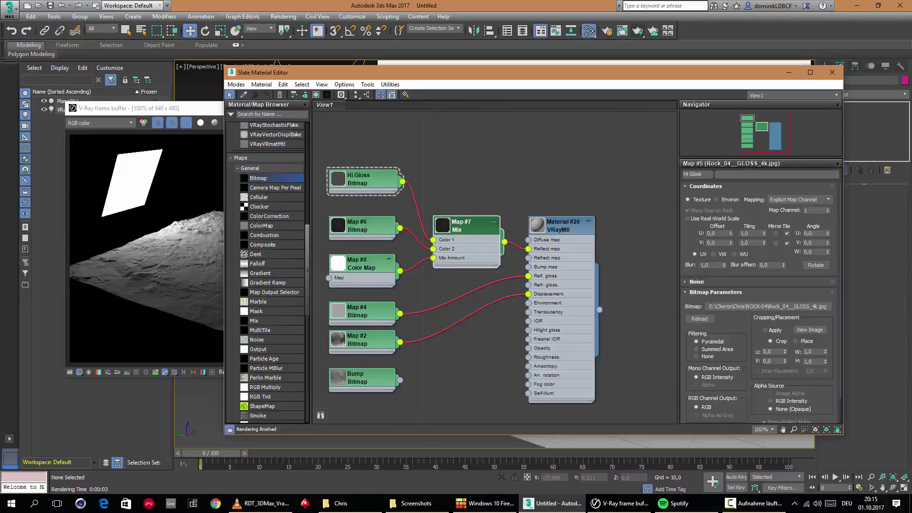
left_click(715, 175)
left_click(472, 235)
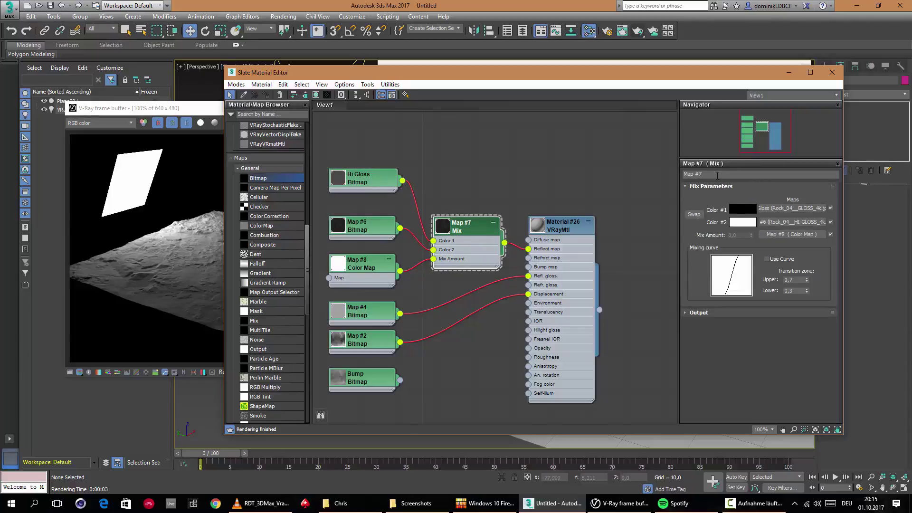
left_click(718, 175)
type("Gloss Mix")
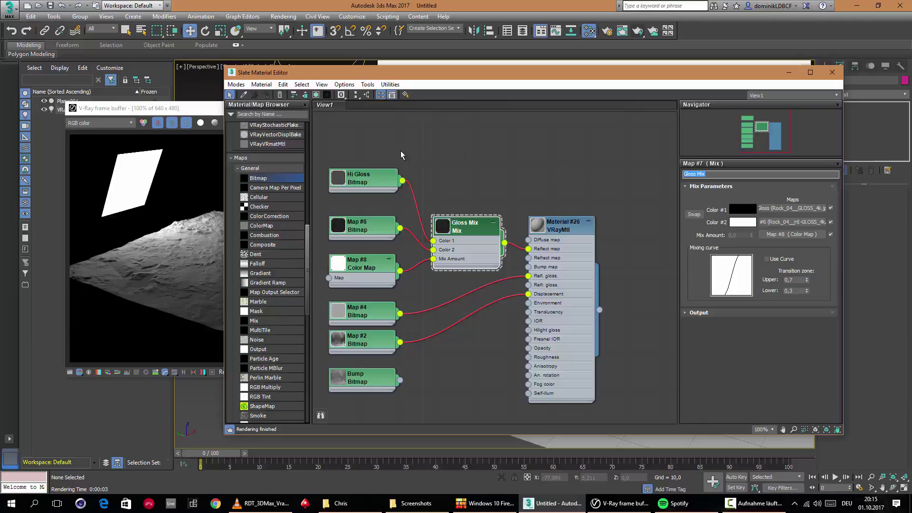
Rename the Rock_04__GLOSS_4k.jpg bitmap node as Normal Gloss and the Rock_04__HI-GLOSS_4k.jpg node as Hi Gloss.
left_click(380, 182)
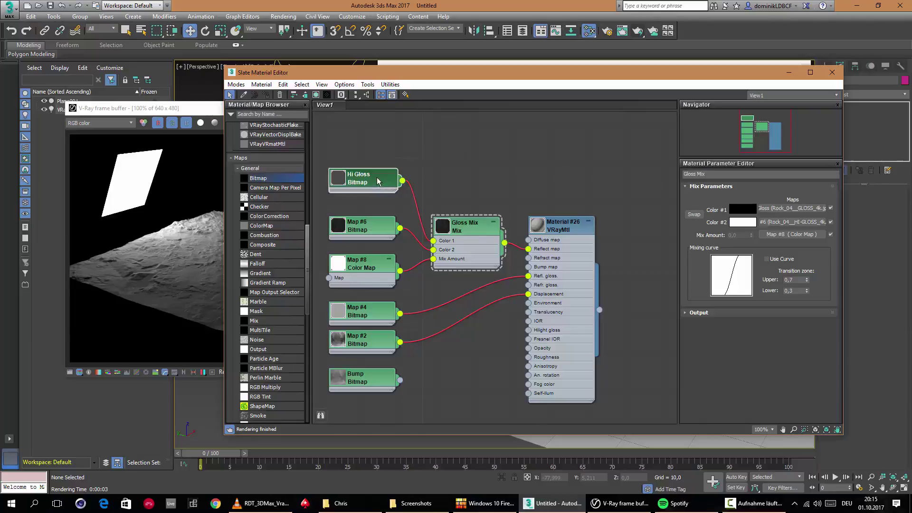
type("No")
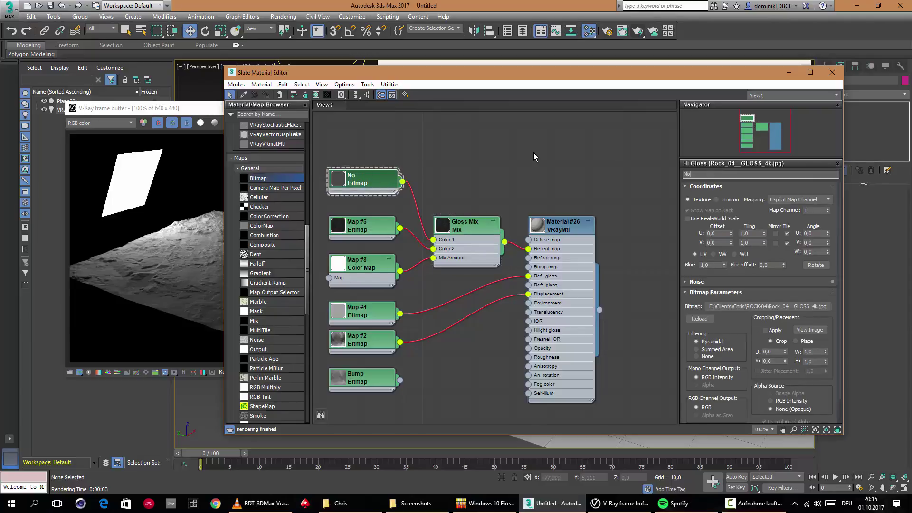
type("rmal Gloss")
left_click(359, 227)
type("H")
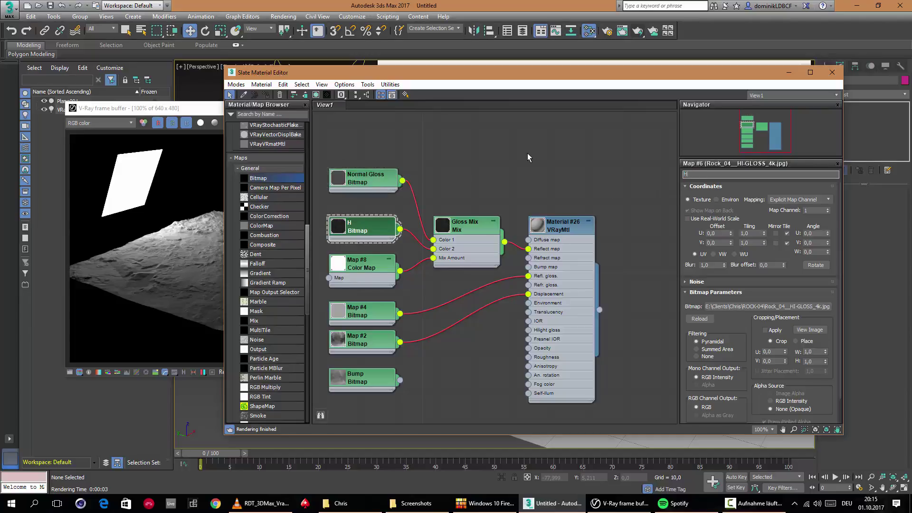
type("i Gloss")
Rename the Rock_04__HI-GLOSS_4k.jpg bitmap node as Gloss Control.
left_click(370, 266)
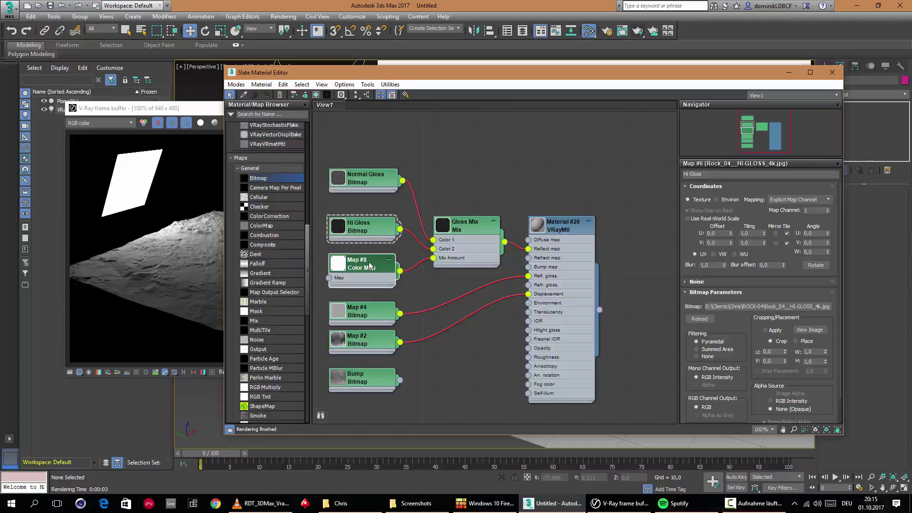
left_click_drag(707, 175, 585, 172)
type("G")
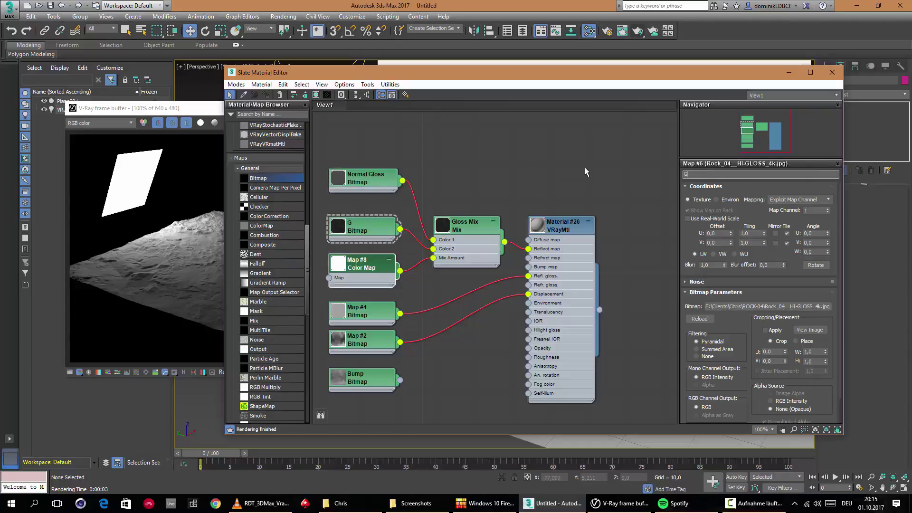
type("loss Control")
key("Return")
Rename the Color Map node feeding the mix amount as Gloss Control.
left_click(341, 259)
left_click(714, 178)
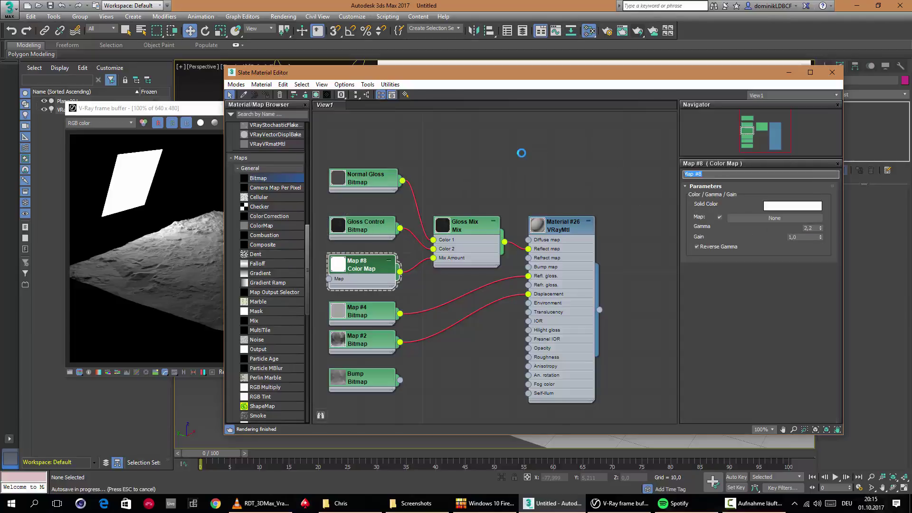
type("Gloss Control")
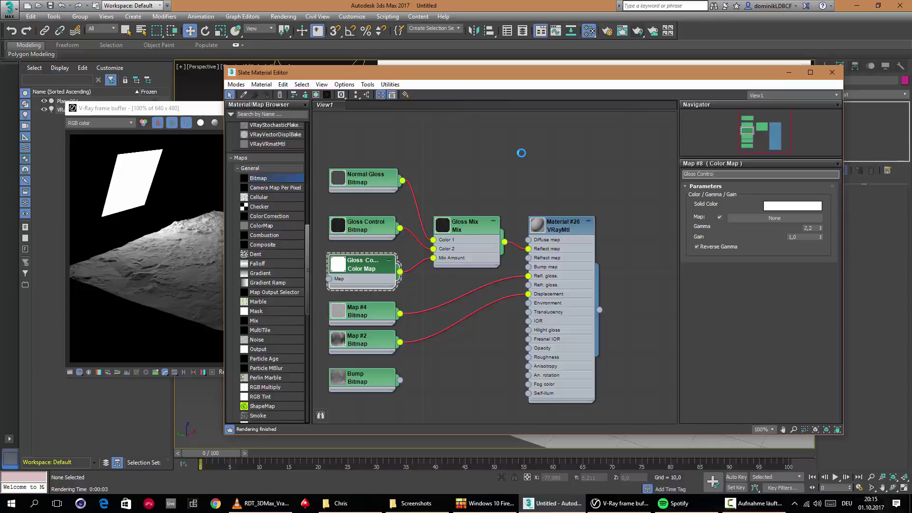
Change the name of the Rock_04__HI-GLOSS_4k.jpg bitmap node back to Hi Gloss.
left_click(367, 224)
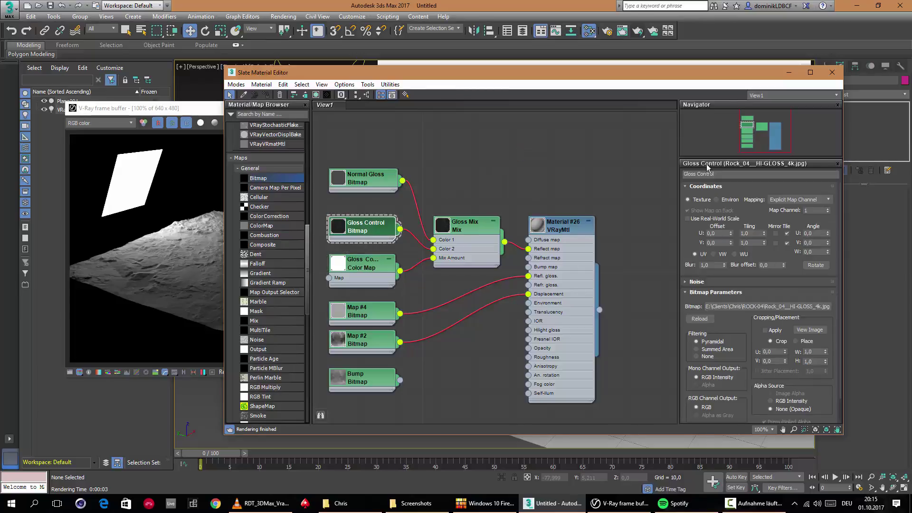
left_click(727, 174)
type("Hi Gl")
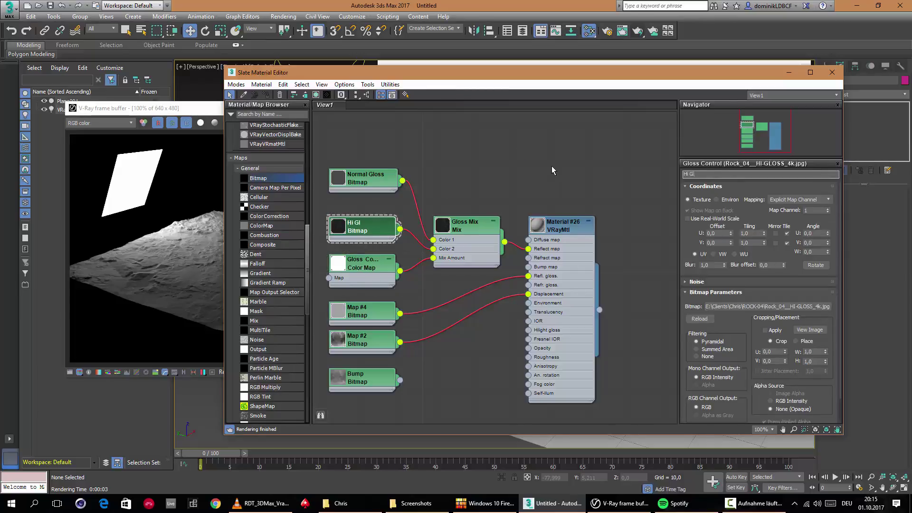
type("ossp")
type("i Gloss")
key("Return")
Rename the Rock_04__ROUGHNESS_4k.jpg bitmap node as Rough and the Rock_04__DEPTH_8k.tif node as Disp.
left_click(379, 317)
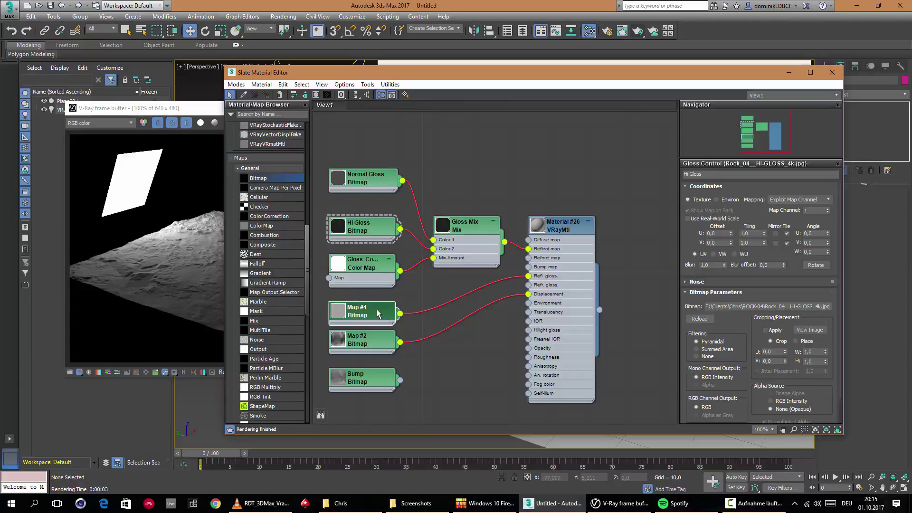
left_click(379, 315)
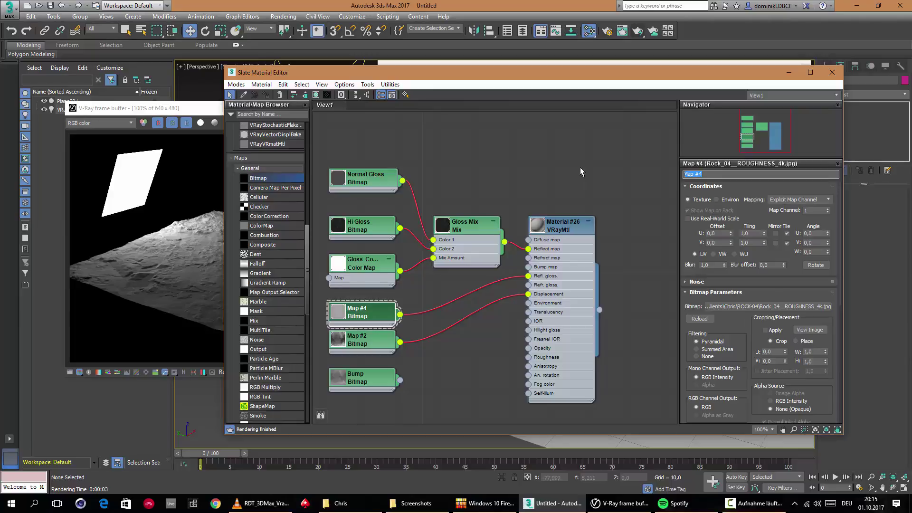
type("Rough")
key("Return")
left_click(363, 340)
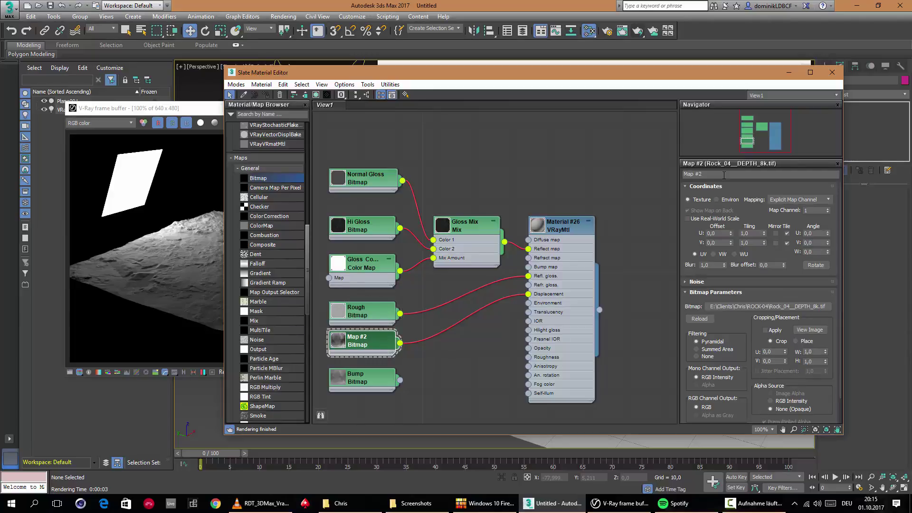
type("Disp")
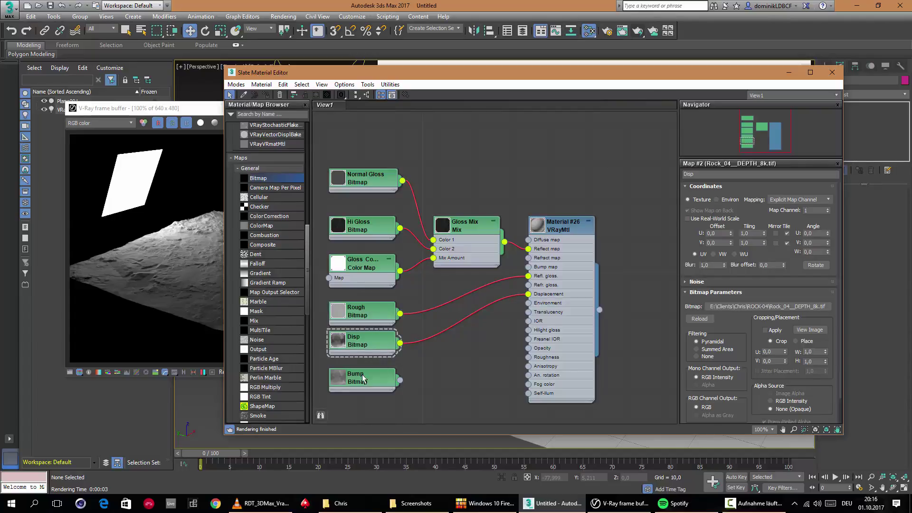
Connect the Bump bitmap to the VRayMtl's bump map input and show the material's map amounts.
left_click_drag(400, 380, 528, 268)
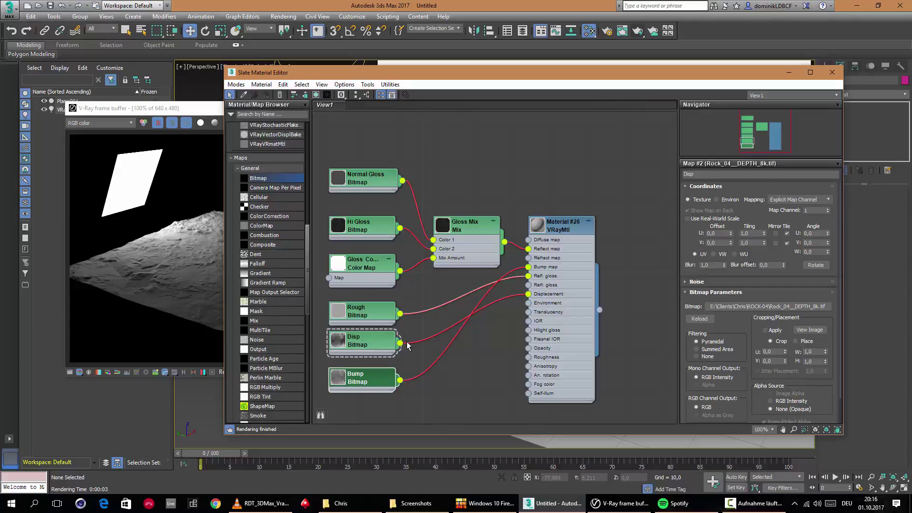
left_click_drag(373, 386, 383, 388)
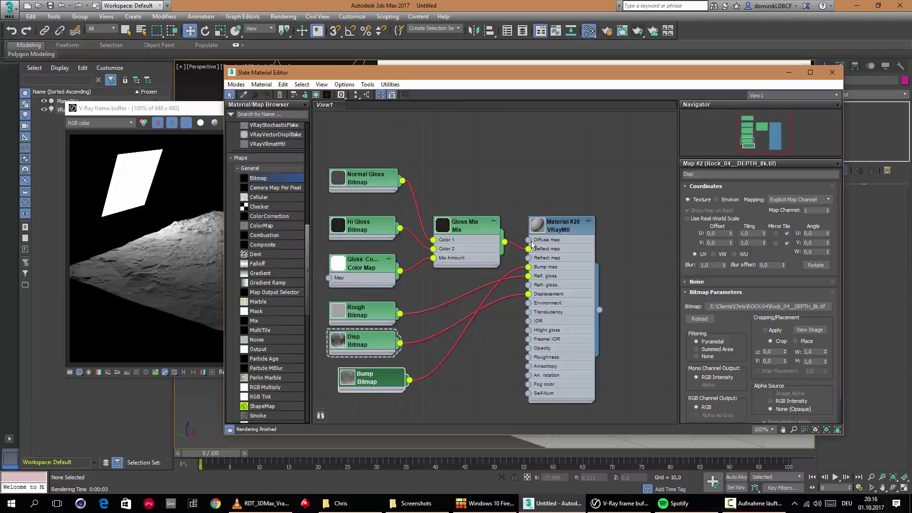
double_click(555, 233)
scroll(742, 334, "down", 5)
scroll(739, 339, "down", 5)
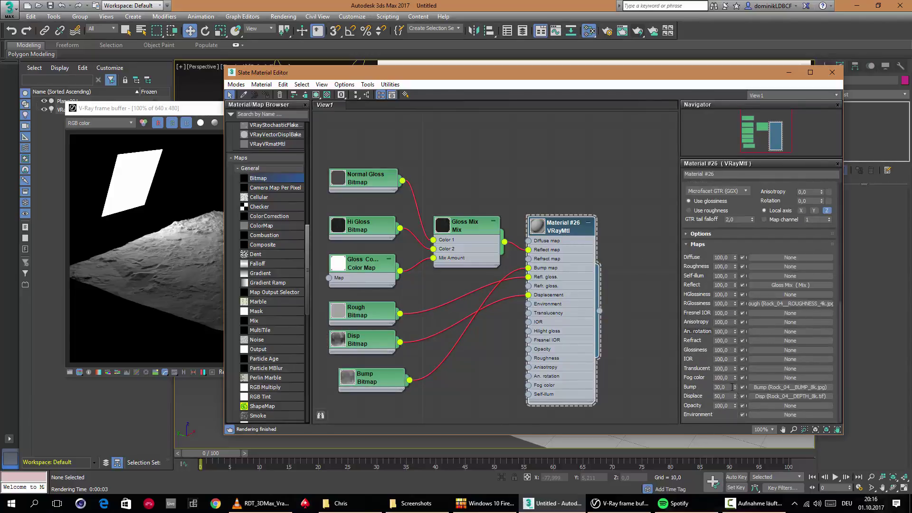
Render the scene with the bump map connected, stop the render and view the rock surface in the frame buffer.
left_click(205, 112)
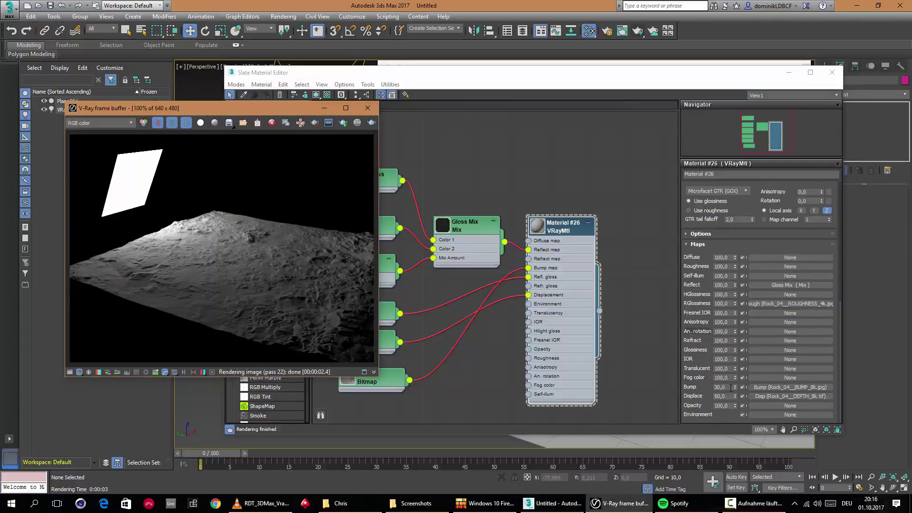
left_click_drag(410, 75, 622, 124)
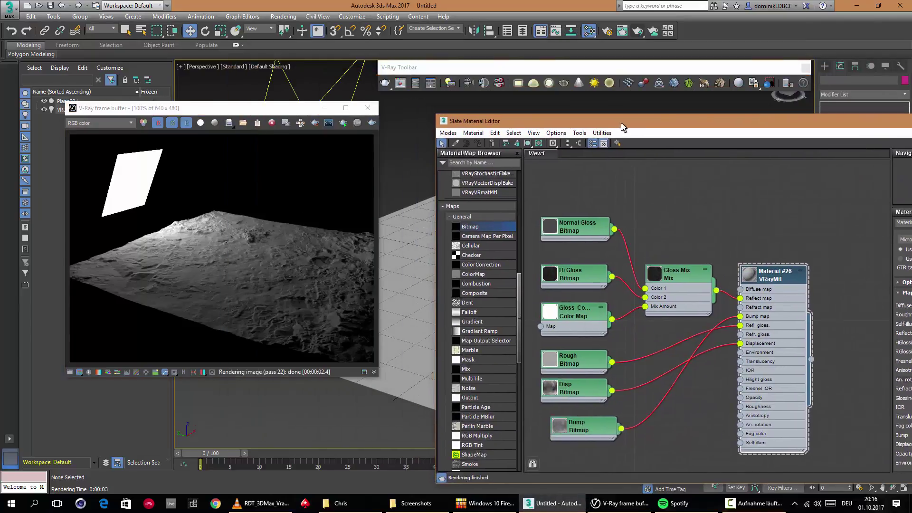
left_click(638, 31)
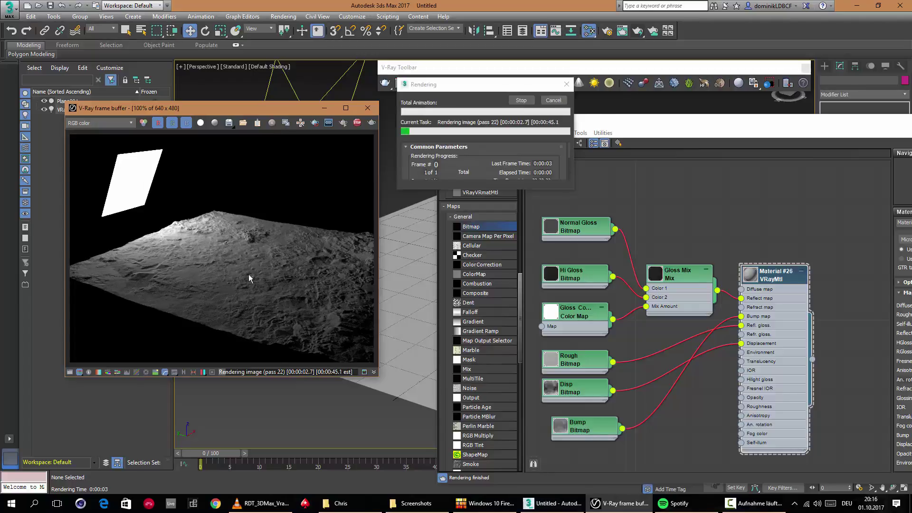
left_click(528, 102)
left_click_drag(639, 118, 521, 65)
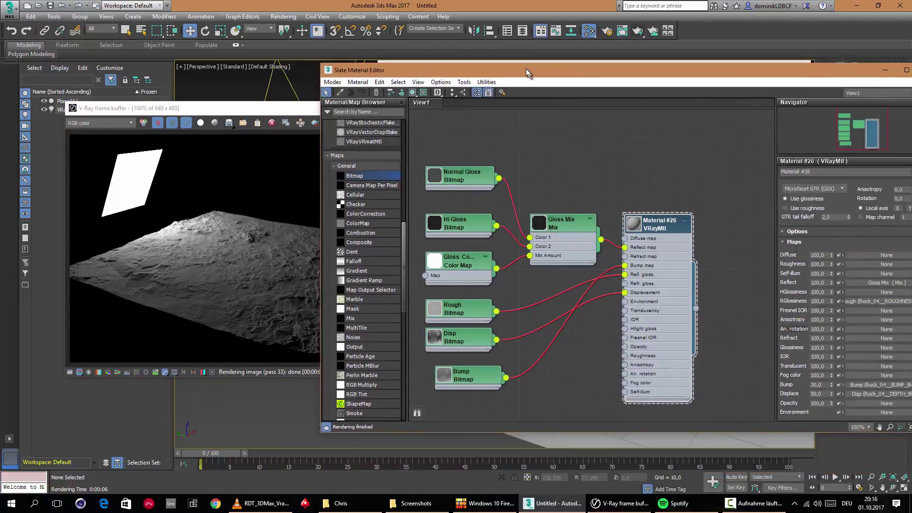
left_click(233, 108)
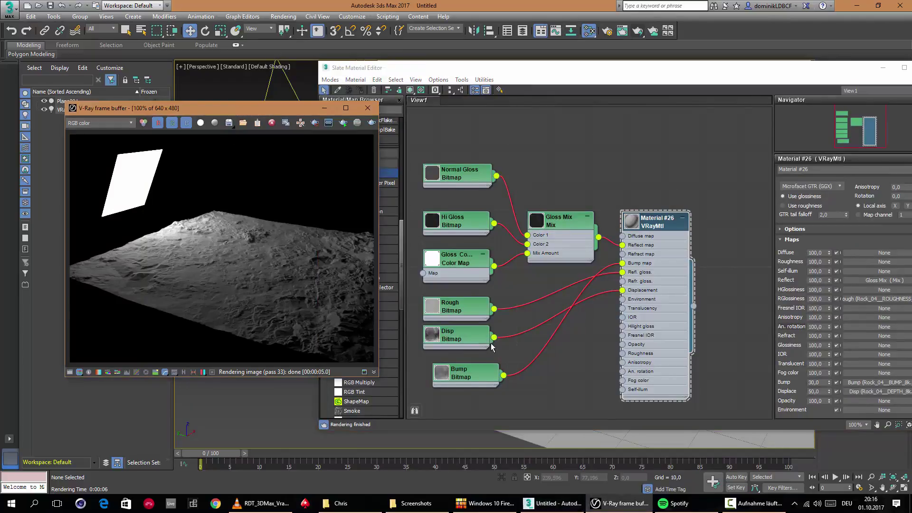
Align the Bump node with the bitmaps above it and move the VRayMtl node slightly away from the maps.
left_click_drag(466, 381, 461, 374)
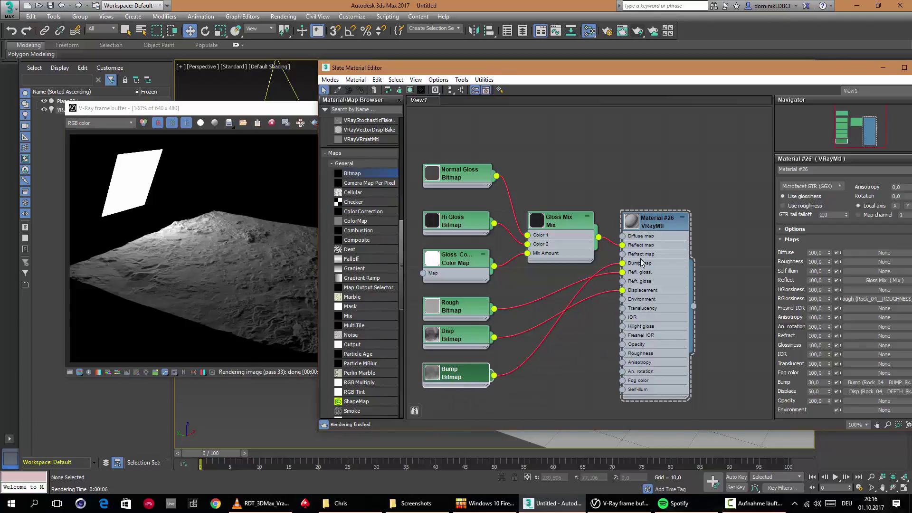
mouse_move(653, 222)
left_mouse_down()
mouse_move(666, 215)
mouse_move(668, 225)
left_mouse_up()
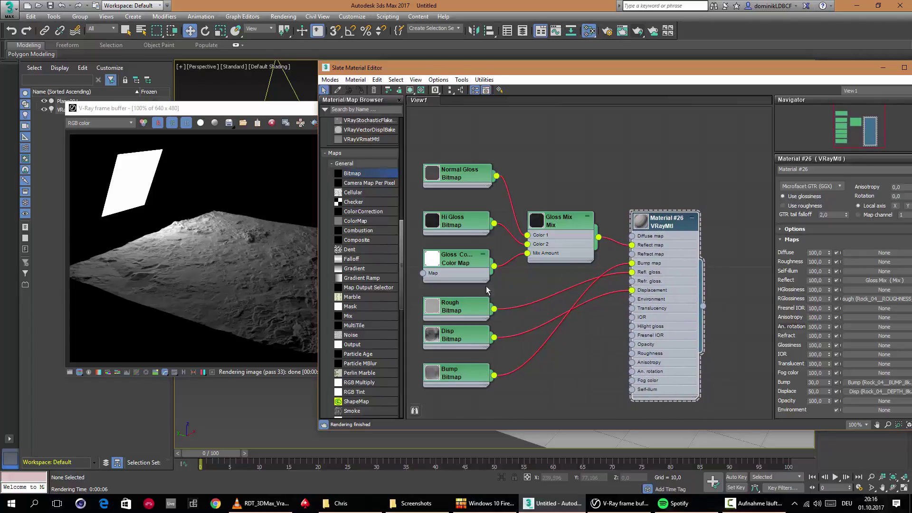
left_click(453, 377)
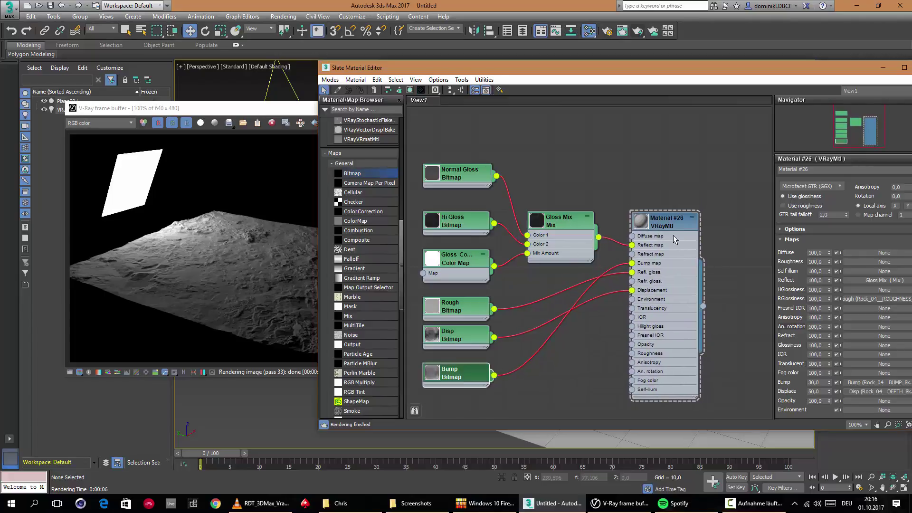
left_click(242, 113)
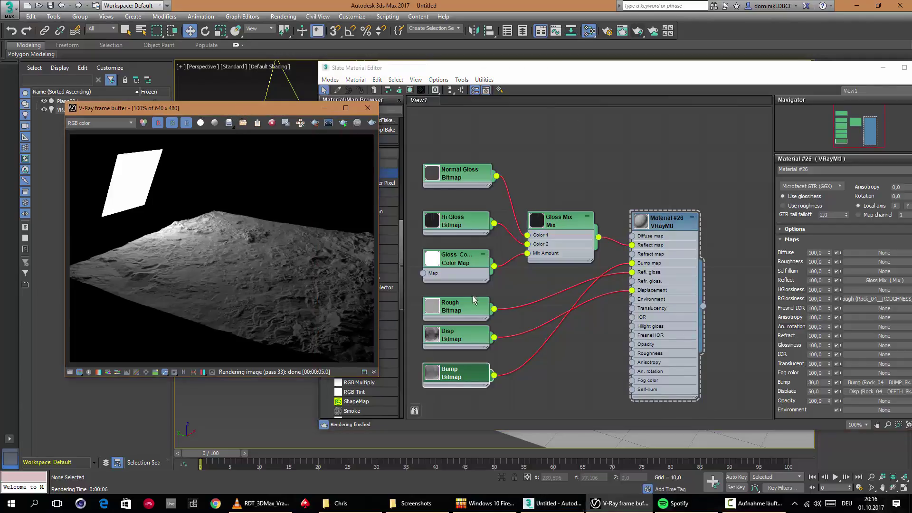
left_click(755, 503)
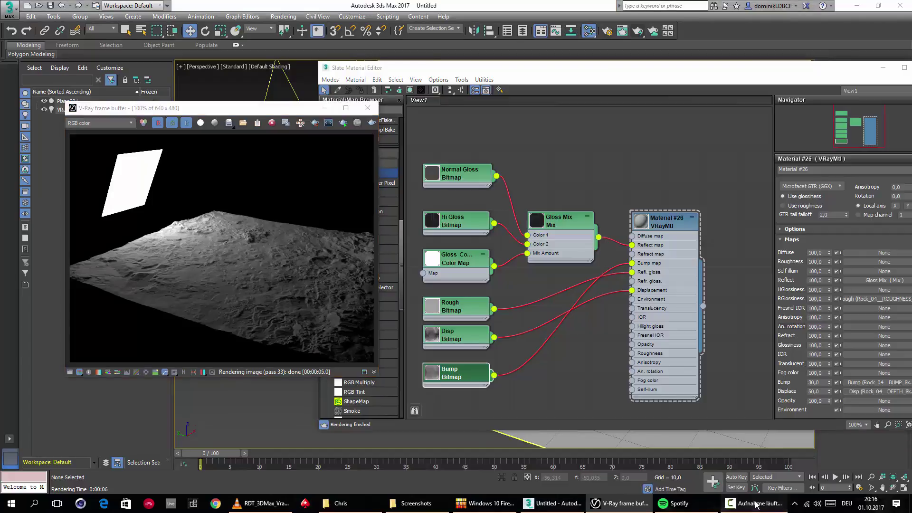
left_click(447, 460)
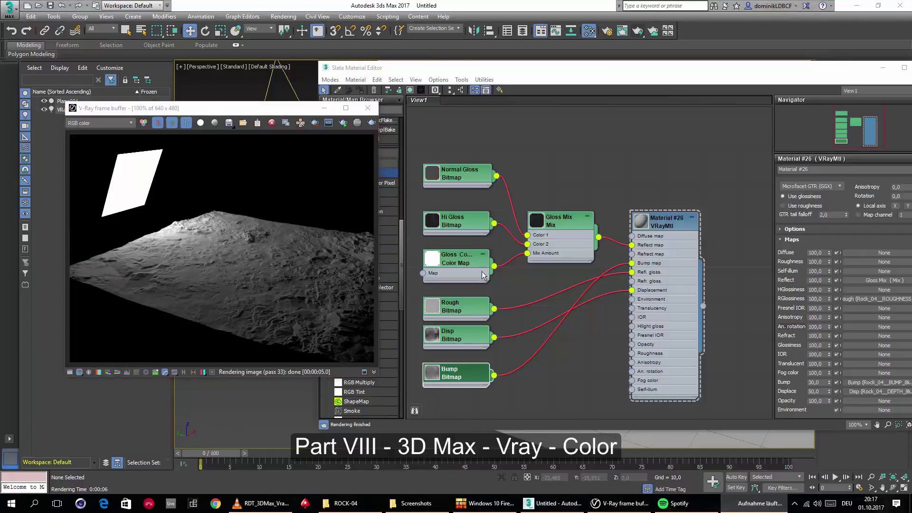
Shift the map nodes and the Gloss Mix node down into a compact stack, freeing space above Normal Gloss.
left_click_drag(449, 370, 459, 388)
left_click_drag(461, 338, 472, 357)
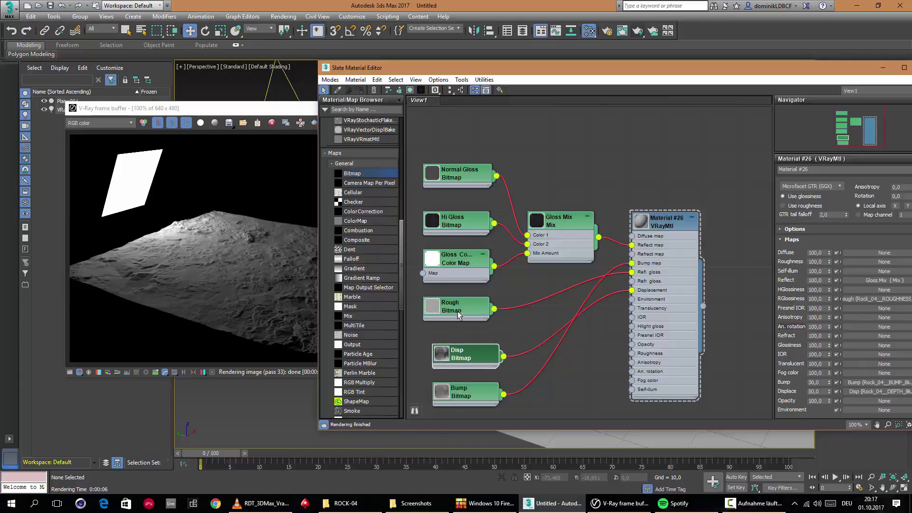
left_click_drag(456, 306, 465, 326)
left_click_drag(459, 259, 468, 288)
left_click_drag(563, 225, 572, 244)
left_click_drag(468, 215, 468, 233)
left_click_drag(467, 181, 476, 239)
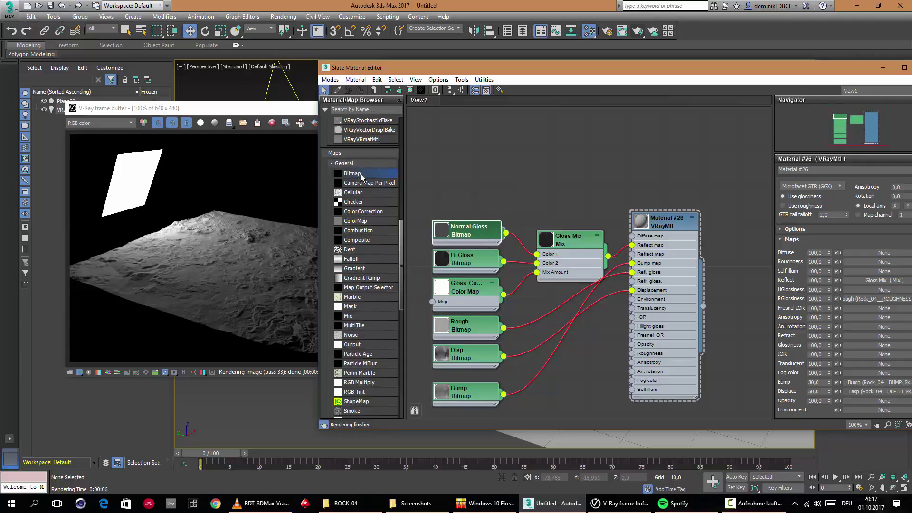
Add a Bitmap node using Rock_04__COLOR_8k.jpg above Normal Gloss, feeding a new ColorCorrection node with its parameters open.
left_click_drag(464, 182, 464, 186)
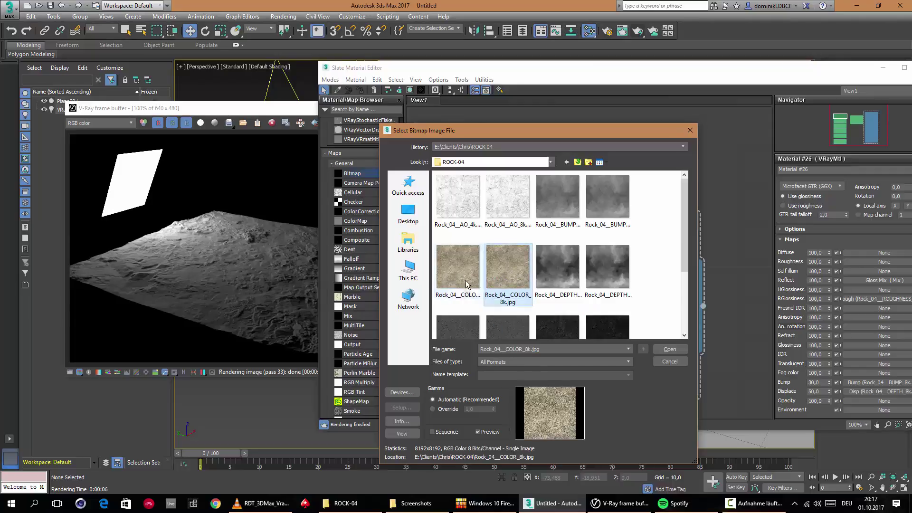
left_click(668, 349)
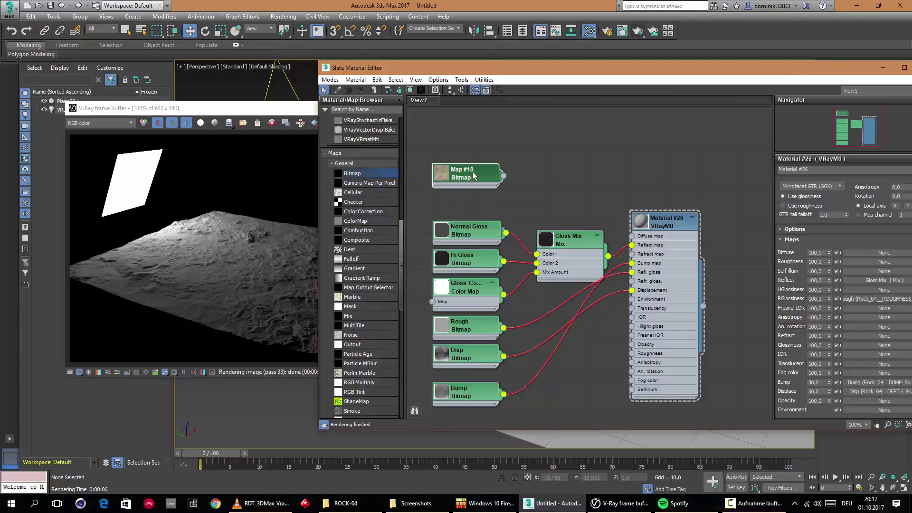
left_click_drag(456, 190, 464, 187)
left_click_drag(369, 214, 529, 191)
double_click(529, 192)
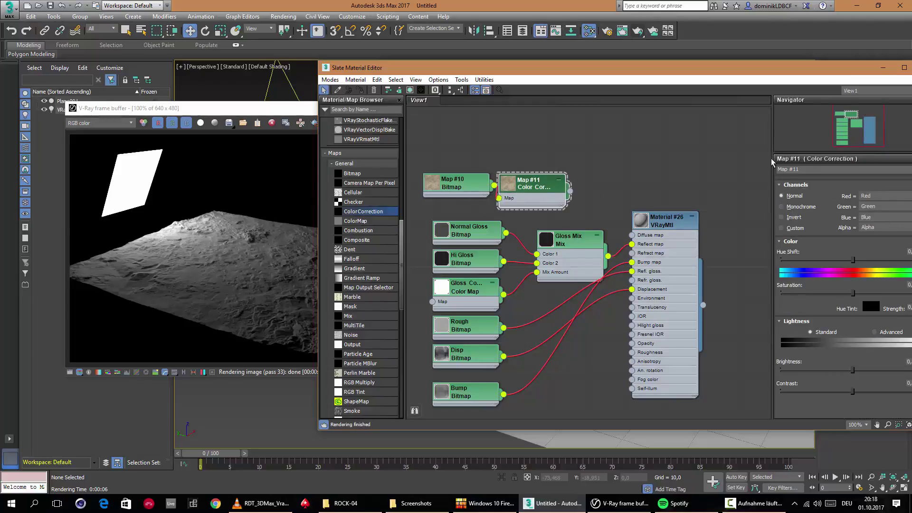
Space out the colour bitmap and ColorCorrection nodes, and connect ColorCorrection to the VRayMtl's Diffuse map.
left_click_drag(756, 75, 696, 72)
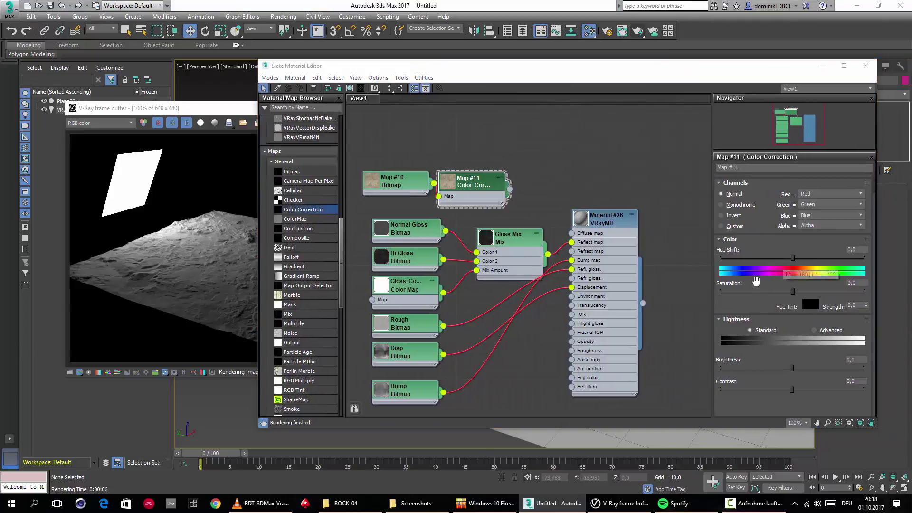
left_click(788, 299)
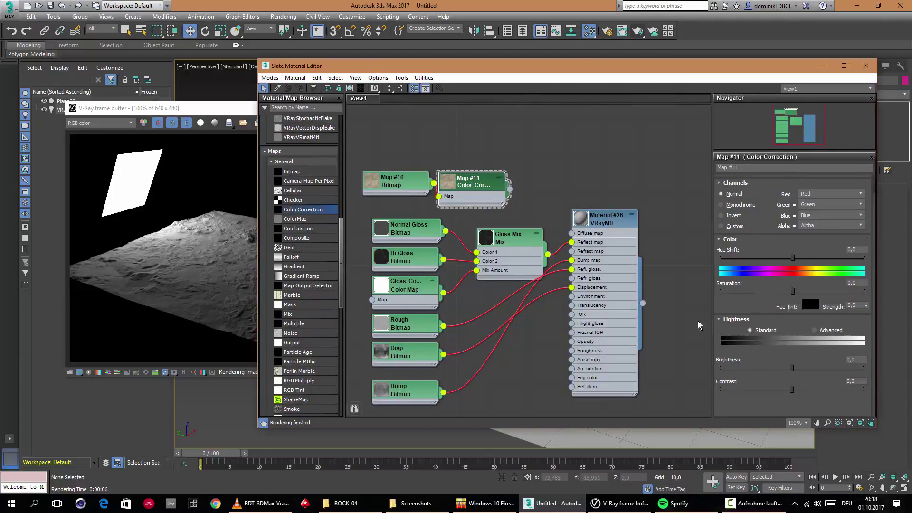
left_click_drag(449, 192, 468, 193)
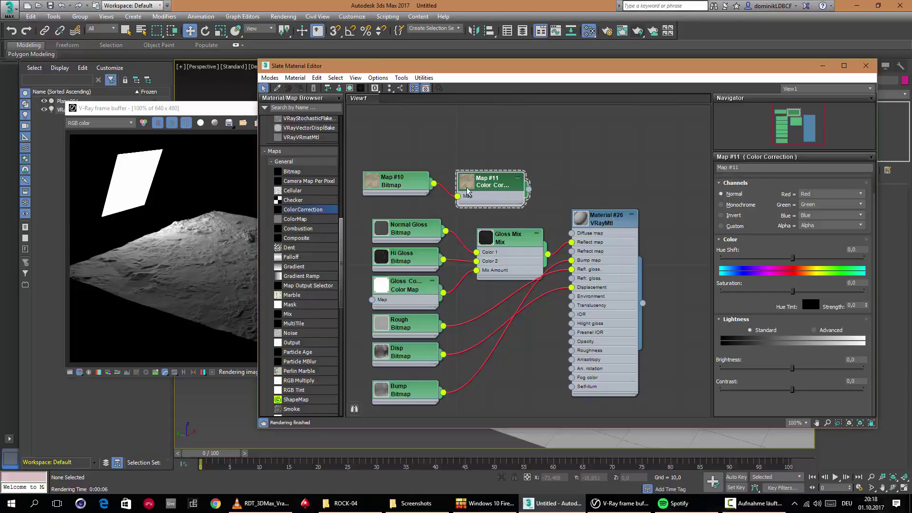
left_click_drag(399, 186, 389, 187)
left_click_drag(517, 186, 498, 197)
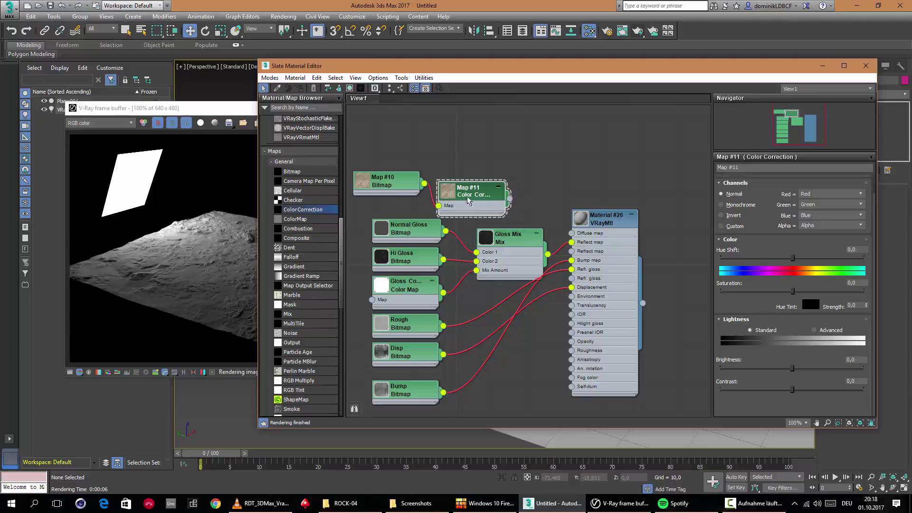
left_click_drag(546, 210, 571, 235)
Rename the Rock_04__COLOR_8k.jpg bitmap node as Color and move the ColorCorrection node slightly away from it.
left_click(378, 187)
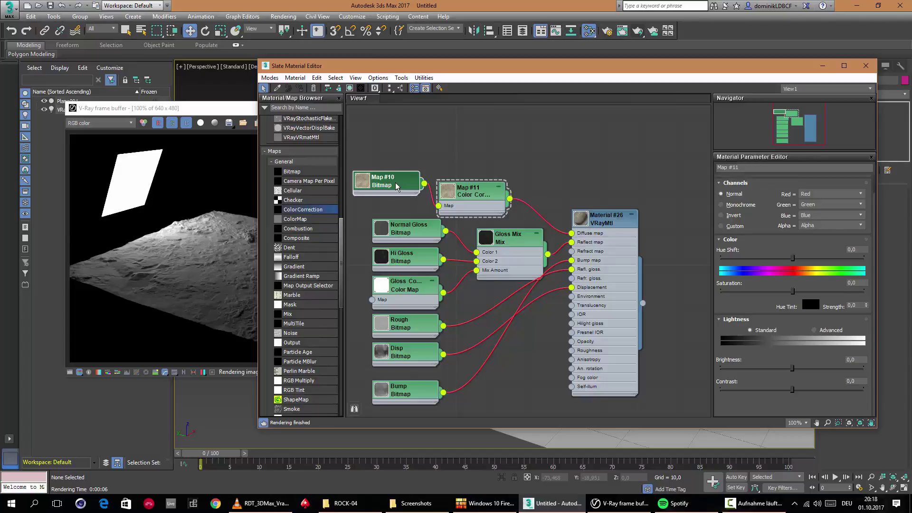
left_click(750, 169)
type("Color")
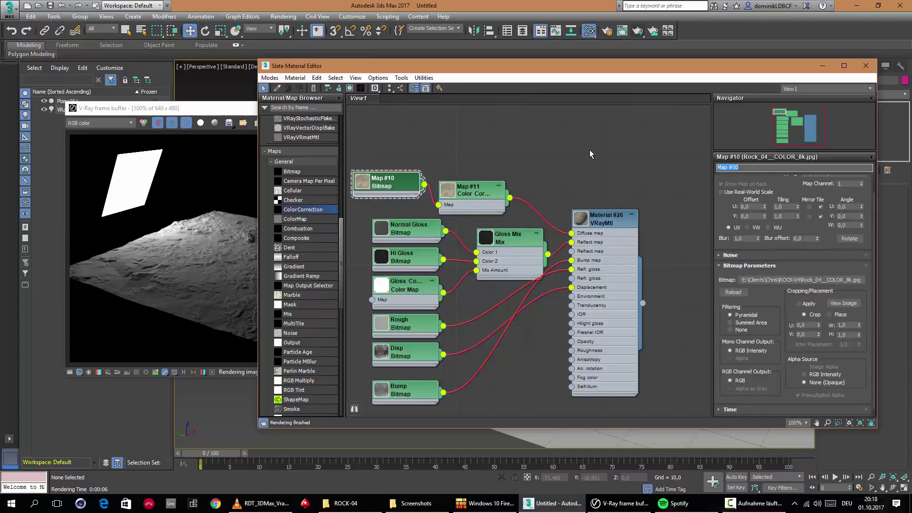
key("Return")
left_click_drag(474, 197, 485, 198)
left_click(402, 188)
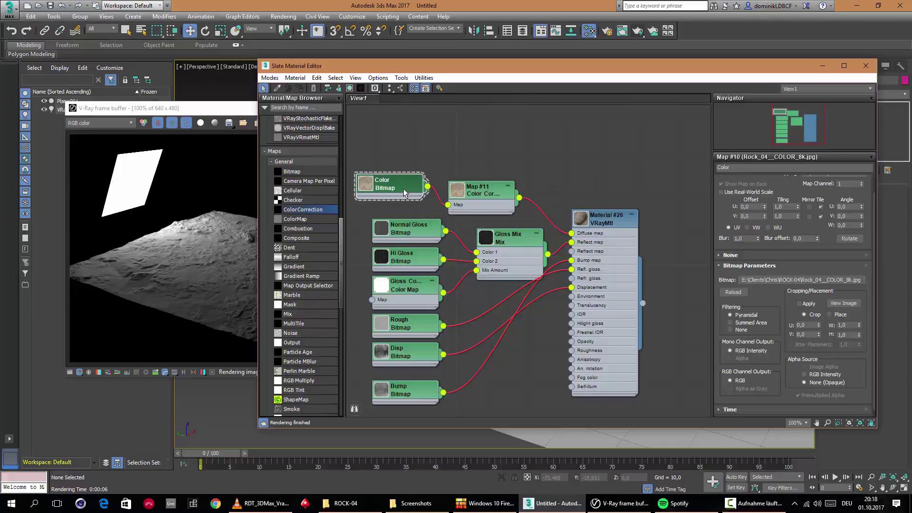
Render the scene with the colour-corrected diffuse map, view the rock surface, and stop the render.
left_click(630, 29)
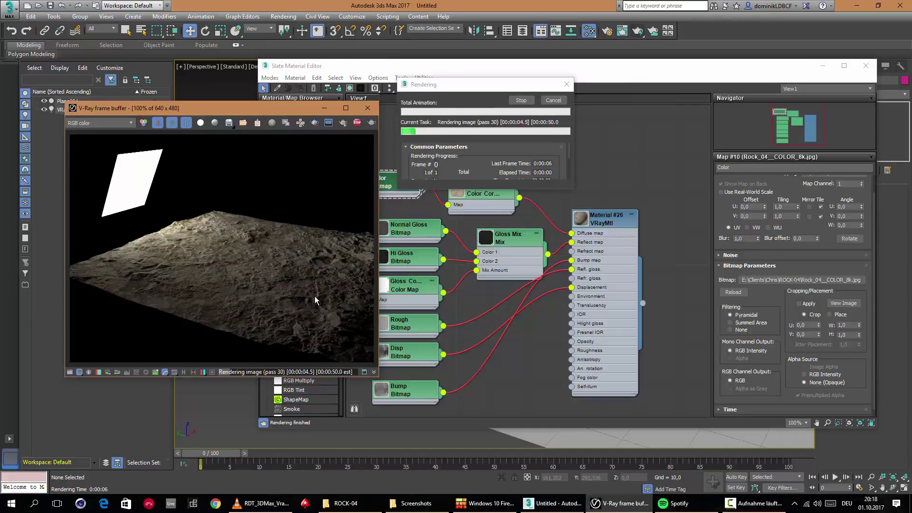
left_click_drag(459, 88, 546, 99)
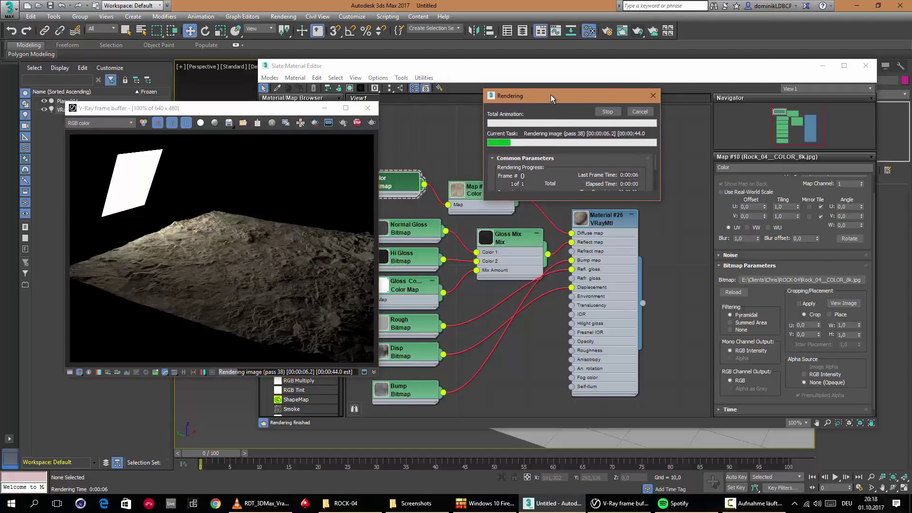
left_click(608, 113)
Move the VRayMtl away from the maps, stack Rough and Disp closer to Bump, and align ColorCorrection above Gloss Mix.
left_click_drag(603, 225, 640, 234)
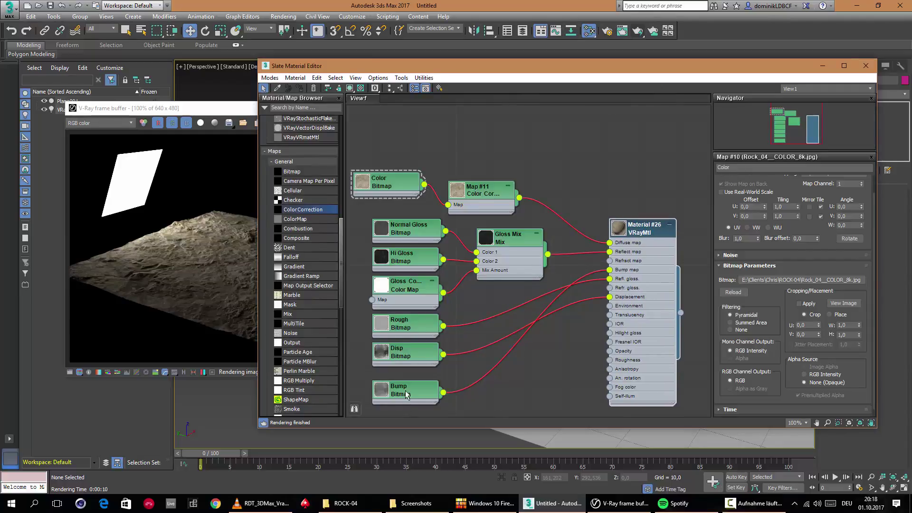
mouse_move(405, 395)
left_mouse_down()
mouse_move(407, 403)
mouse_move(405, 396)
left_mouse_up()
left_click_drag(406, 356, 410, 362)
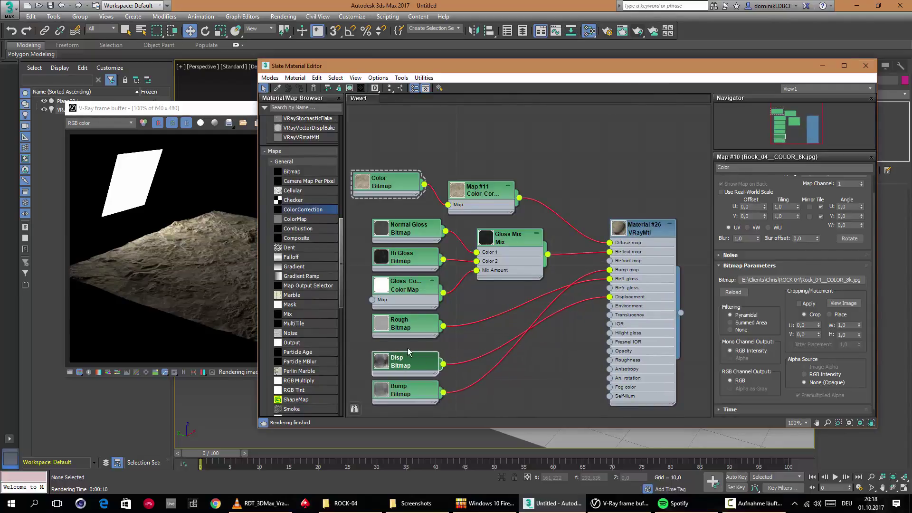
left_click_drag(409, 327, 409, 336)
left_click_drag(477, 192, 507, 193)
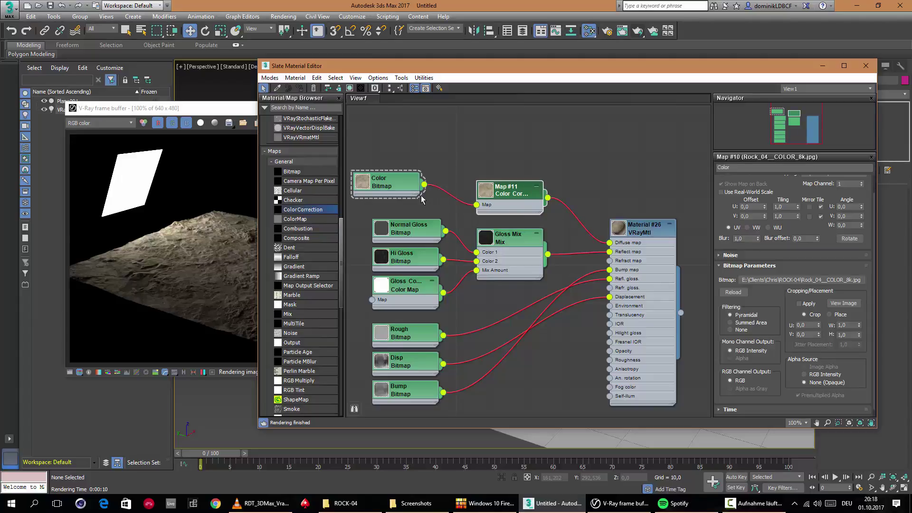
left_click_drag(392, 189, 411, 200)
mouse_move(359, 67)
left_mouse_down()
mouse_move(403, 74)
mouse_move(361, 75)
left_mouse_up()
left_click_drag(385, 204, 385, 205)
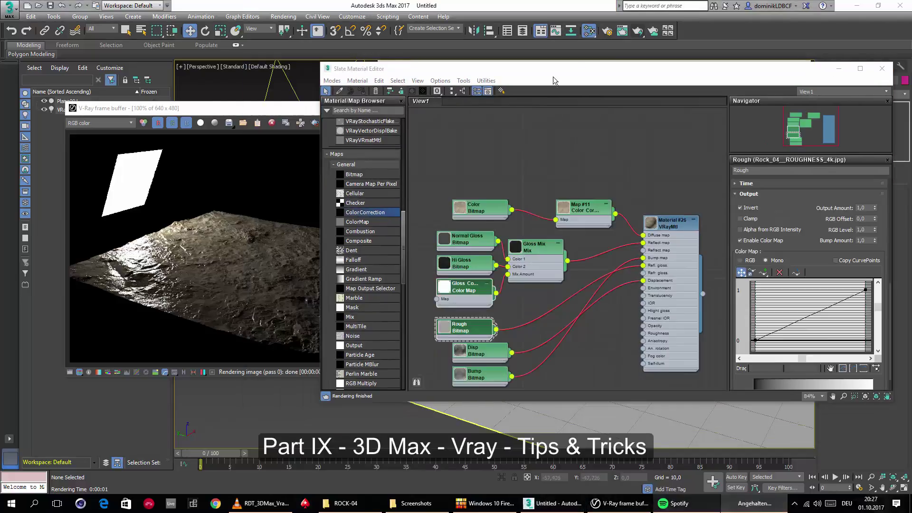
Render the scene again, stop it early, and move the frame buffer aside from the material editor.
left_click(637, 31)
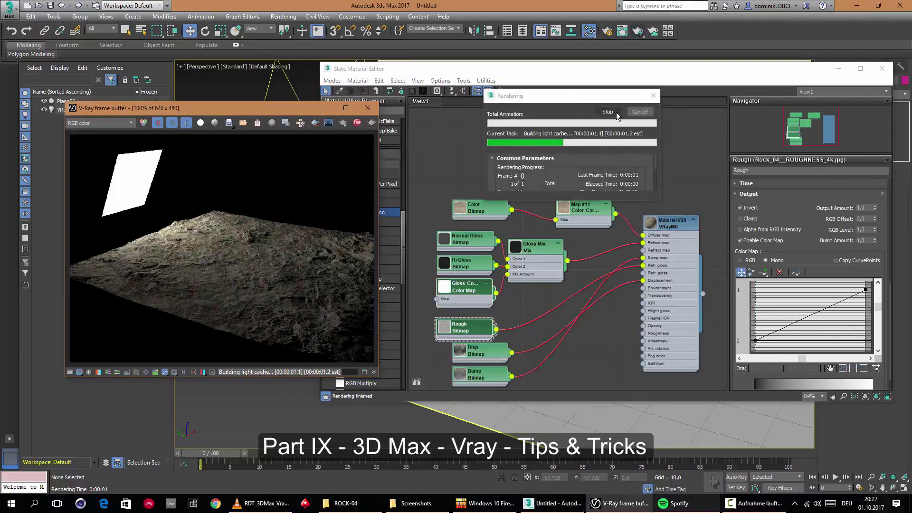
left_click_drag(291, 110, 257, 115)
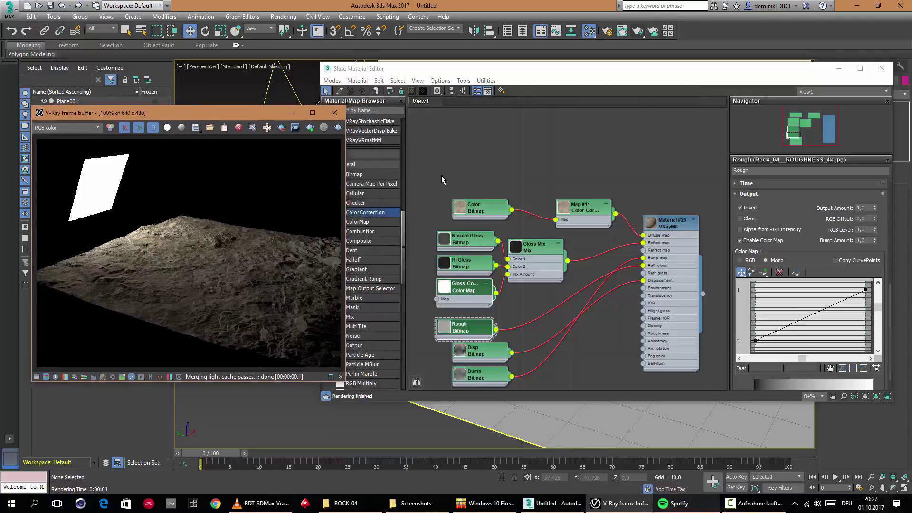
Add a Bitmap node using Rock_04__AO_4k.jpg above the Color node and shift Color and ColorCorrection to fit beneath it.
left_click_drag(568, 202, 575, 194)
left_click_drag(480, 208, 496, 208)
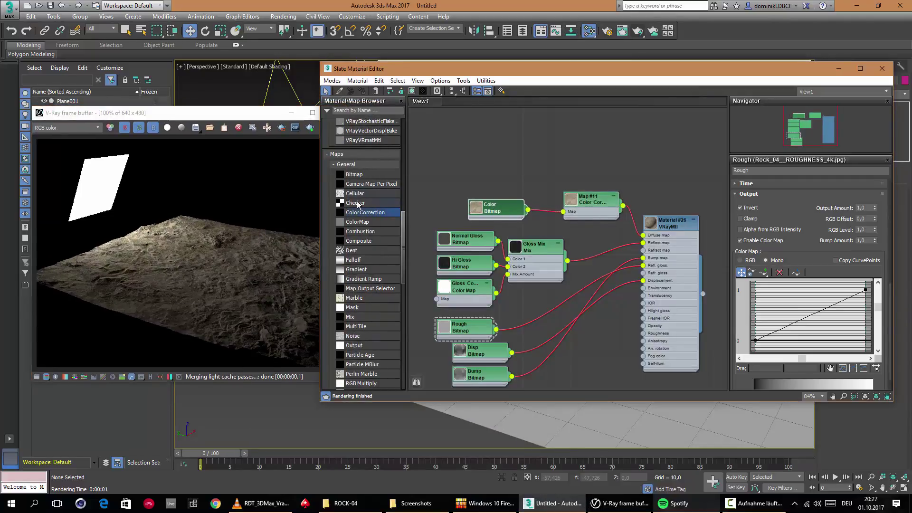
left_click_drag(354, 175, 476, 192)
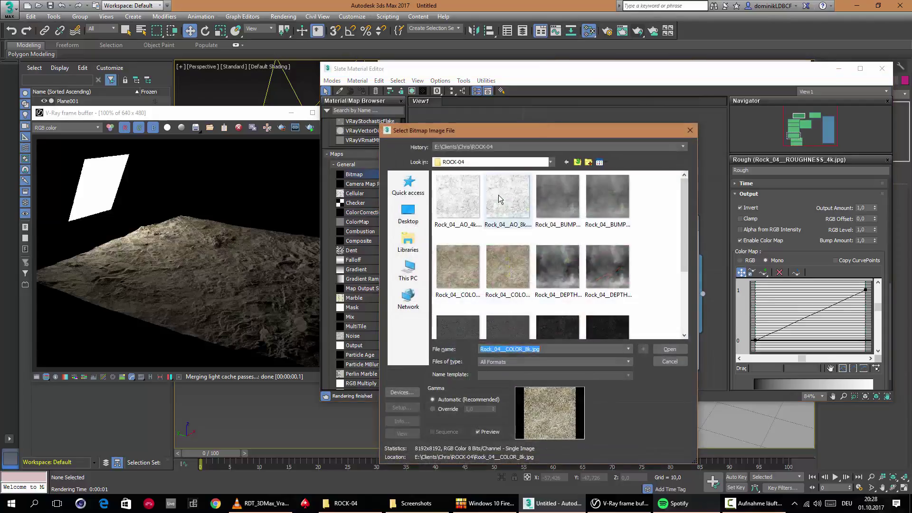
left_click(454, 209)
left_click(670, 349)
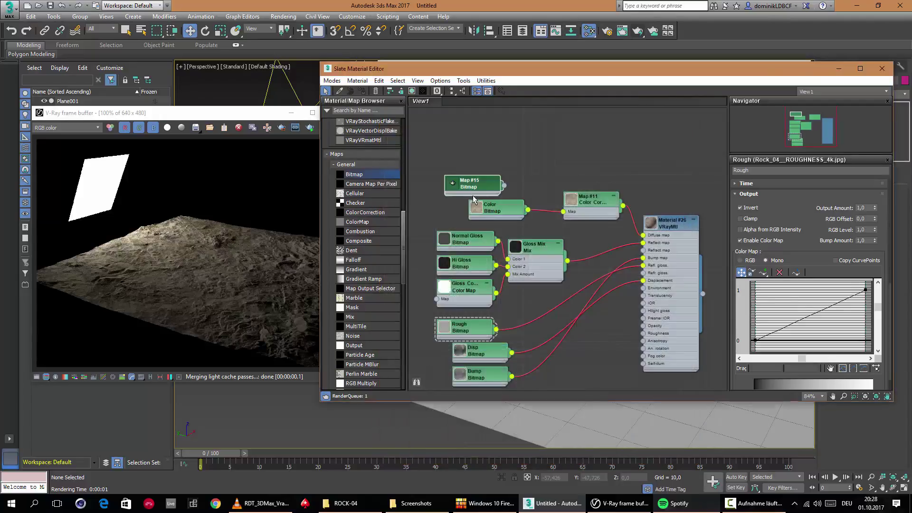
left_click_drag(470, 188, 462, 171)
left_click_drag(475, 211, 436, 203)
left_click_drag(573, 217, 510, 209)
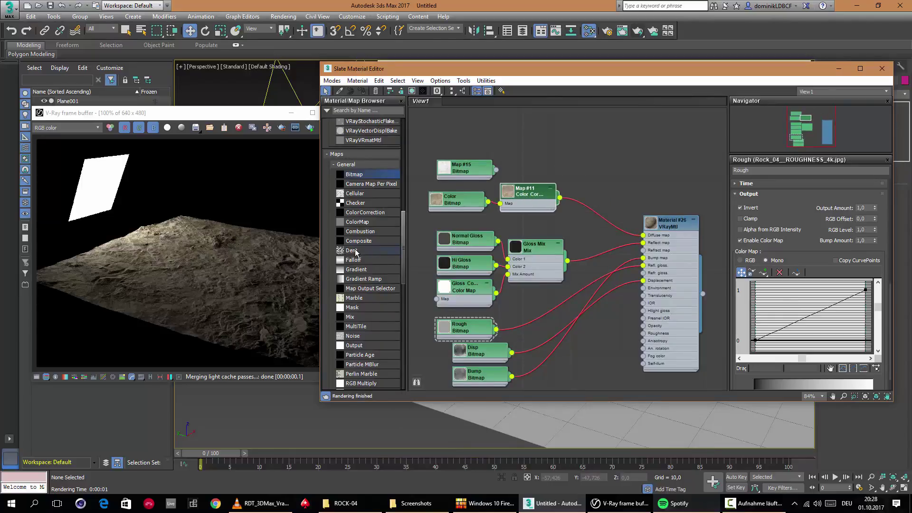
left_click(370, 242)
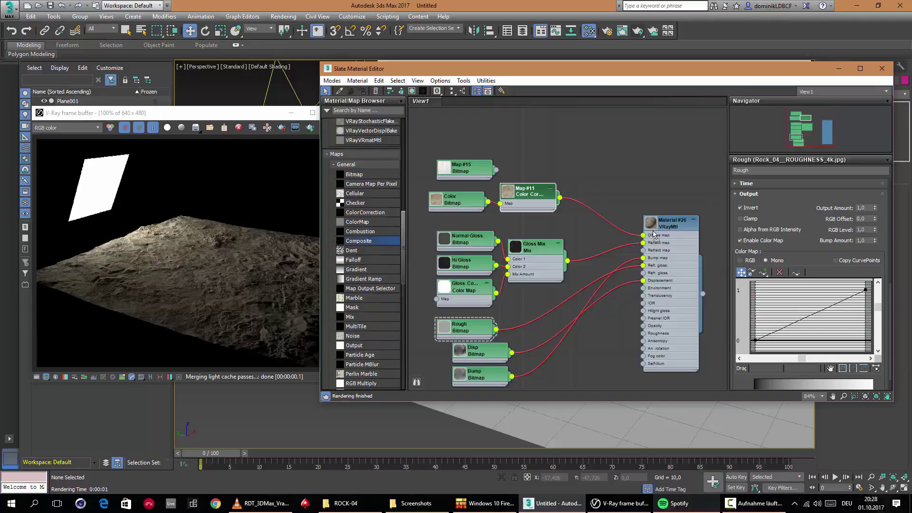
left_click(596, 209)
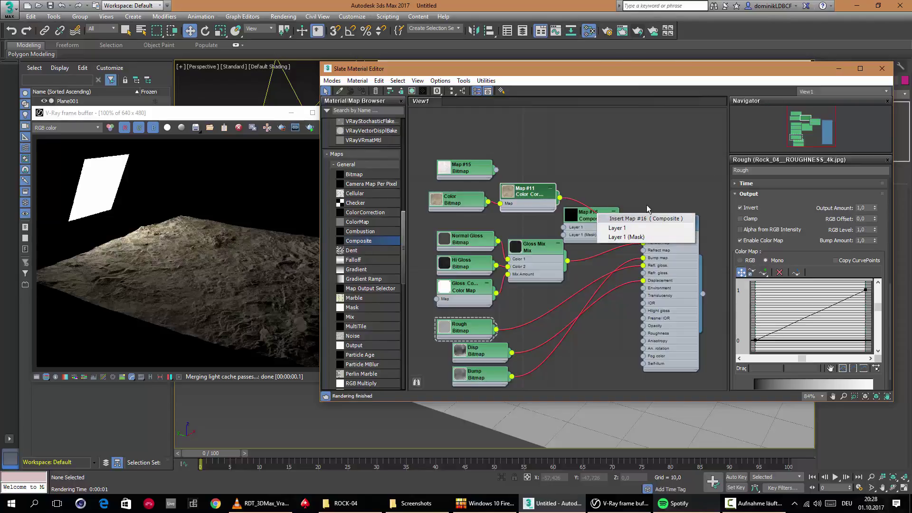
left_click(658, 180)
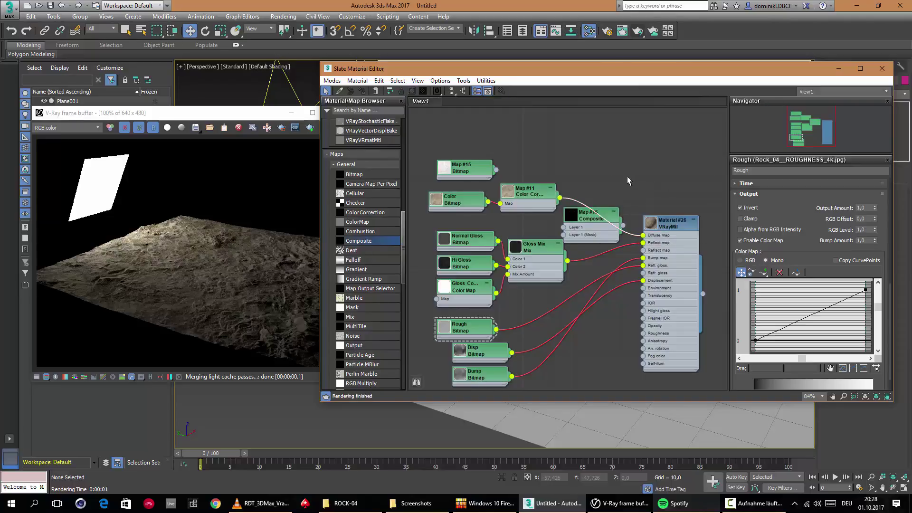
left_click(577, 219)
key("Delete")
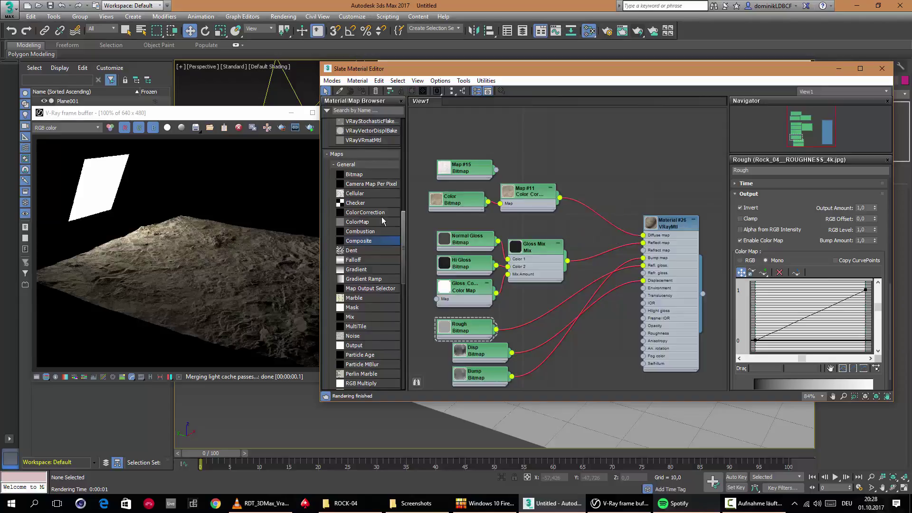
Insert a Composite map between ColorCorrection and the Diffuse map, using Layer 1 as input, and add a second layer.
left_click_drag(584, 219, 587, 219)
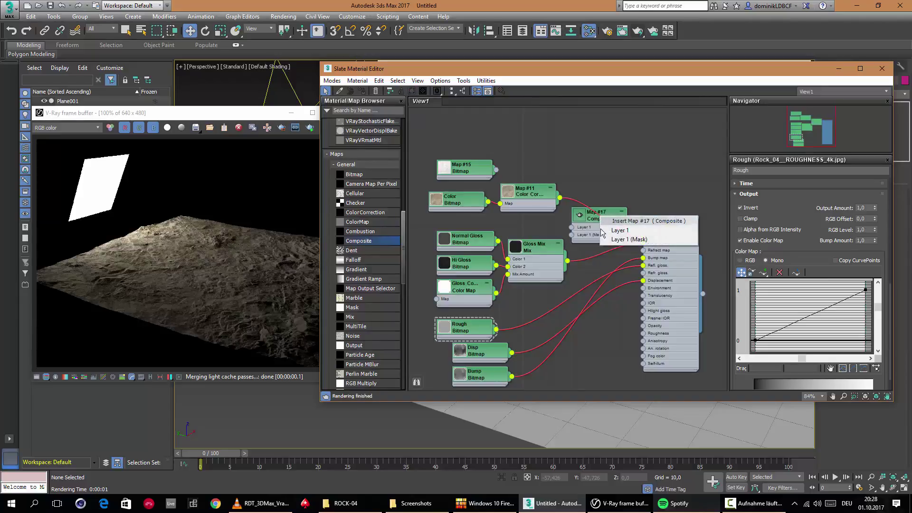
left_click(620, 230)
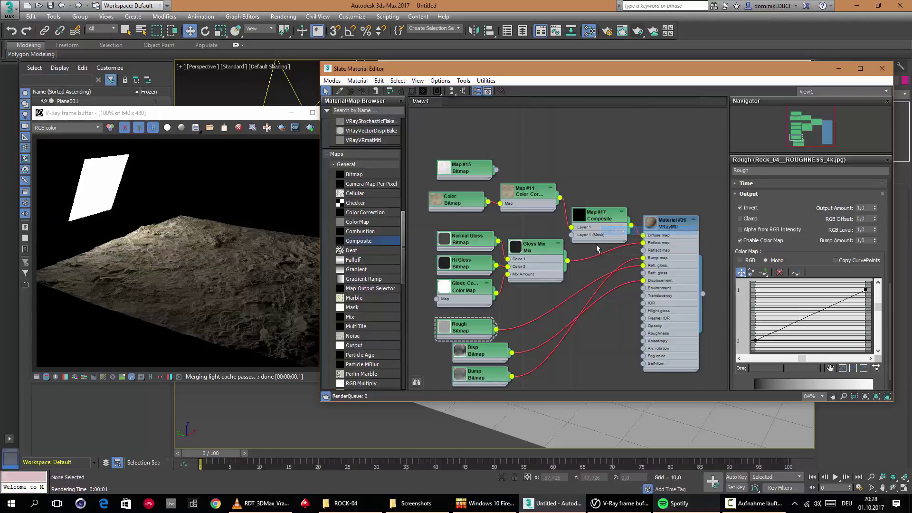
left_click_drag(599, 219, 600, 187)
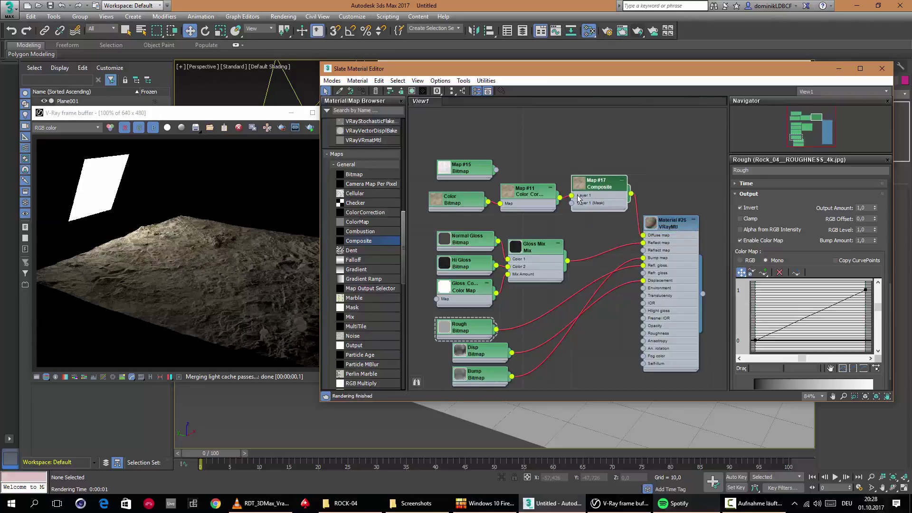
double_click(600, 186)
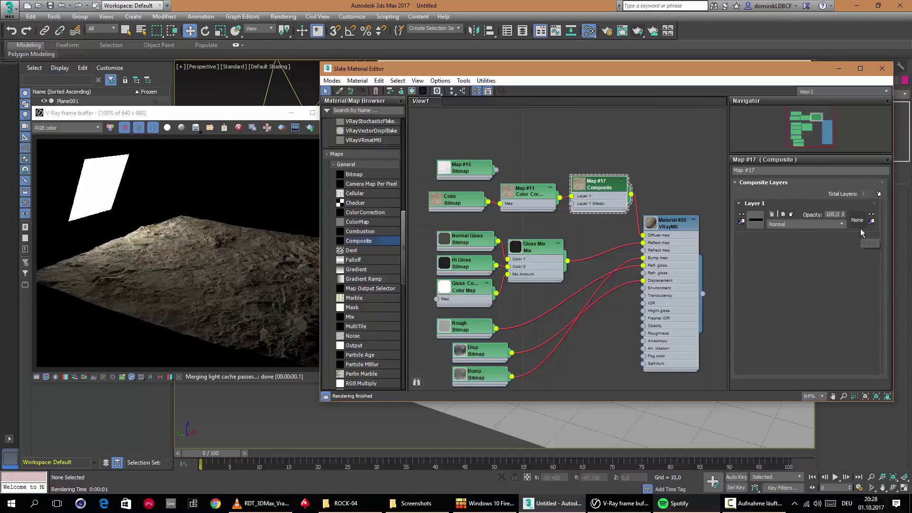
left_click(880, 194)
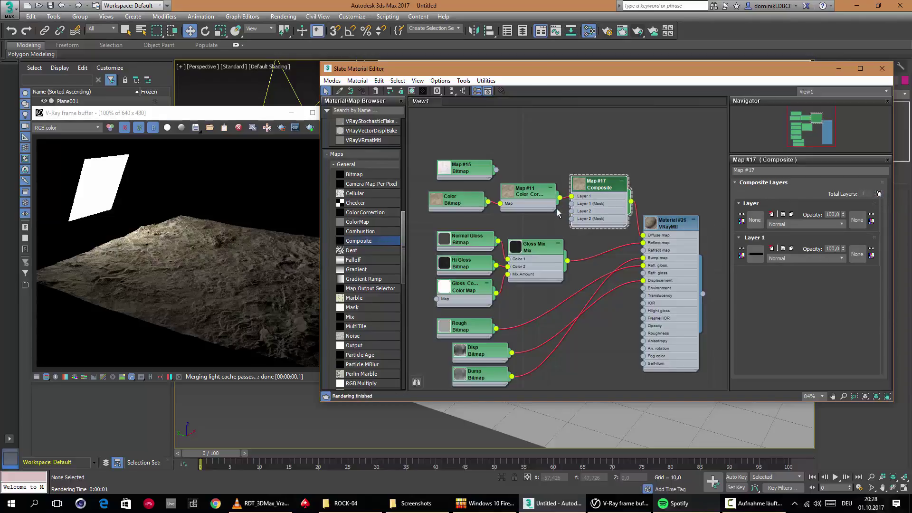
Move the Rock_04__AO_4k.jpg bitmap below the Color node and rename it as AO.
mouse_move(459, 210)
left_mouse_down()
mouse_move(443, 212)
mouse_move(452, 203)
mouse_move(468, 209)
mouse_move(457, 226)
left_mouse_up()
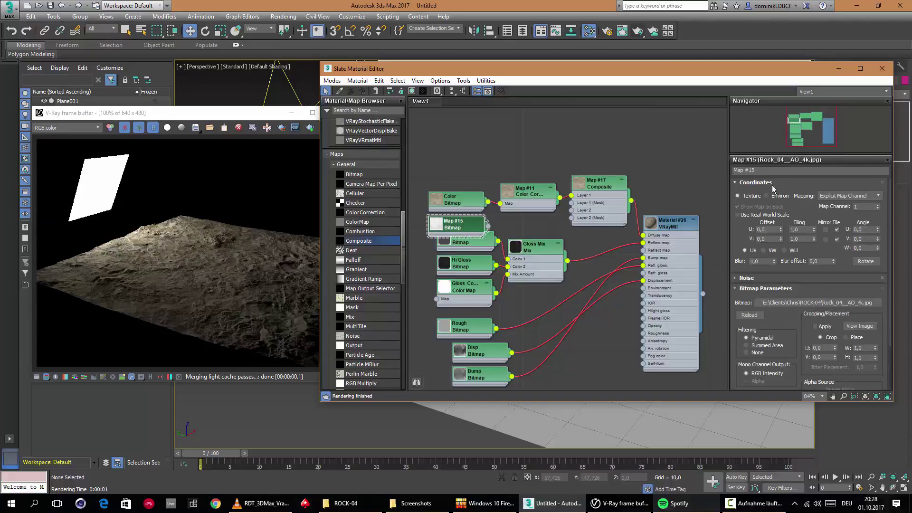
left_click(764, 170)
type("AO")
key("Return")
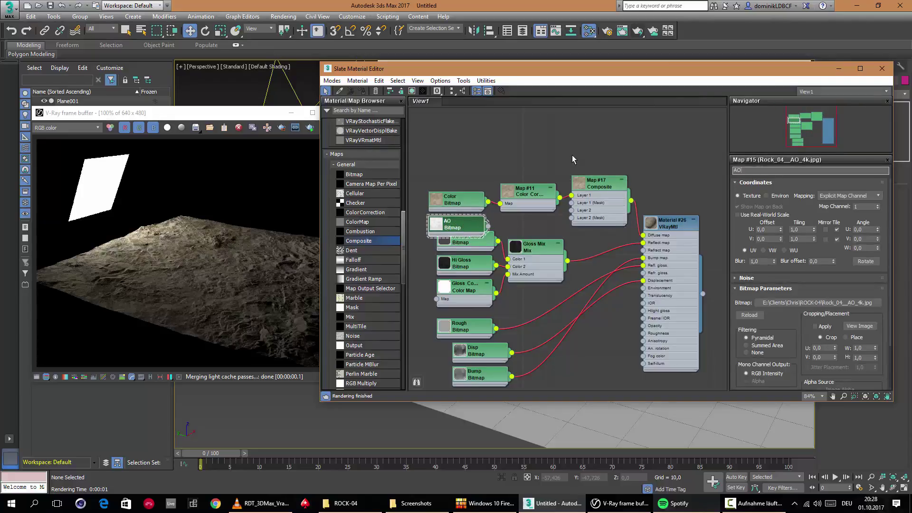
Move Color and ColorCorrection up, place AO beneath them, and connect AO to Layer 2 of the Composite map.
left_click_drag(455, 195, 439, 155)
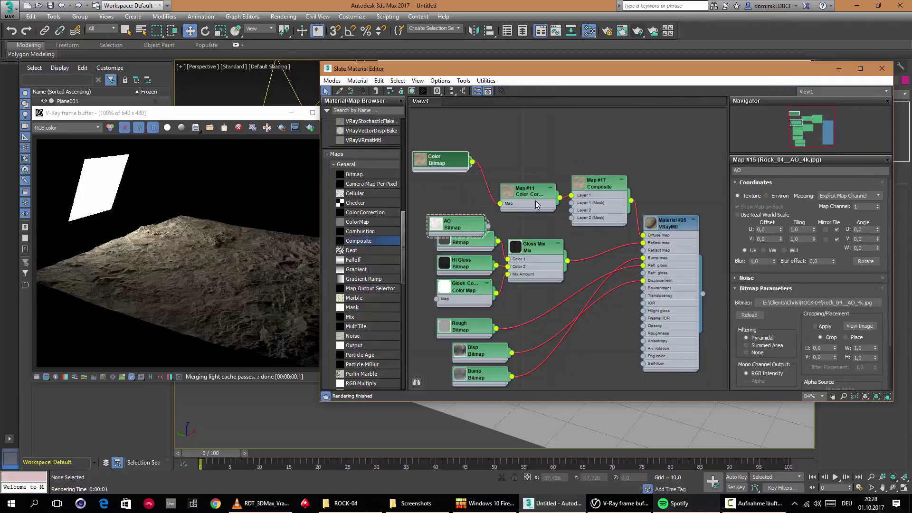
left_click_drag(533, 197, 517, 166)
left_click_drag(453, 223, 571, 211)
Set the blend mode of the Composite map's Layer 2 to Multiply.
double_click(608, 197)
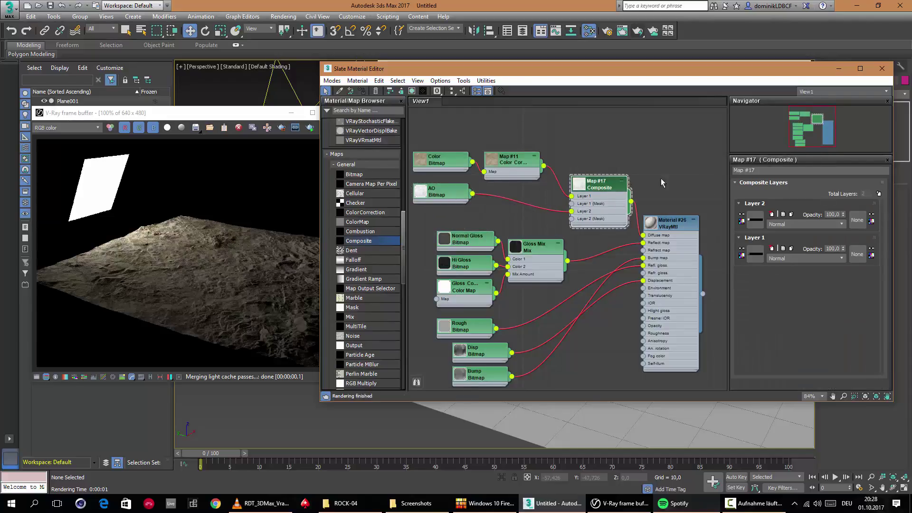
left_click(791, 226)
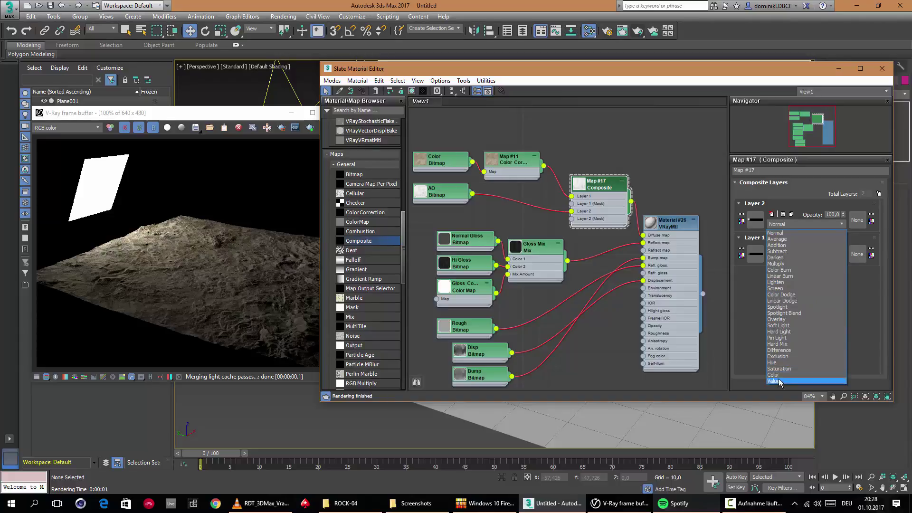
left_click(778, 264)
Shift the AO node slightly, move the material editor clear of the frame buffer, and render the scene with the AO composite.
left_click_drag(438, 198, 445, 207)
left_click_drag(417, 69, 492, 71)
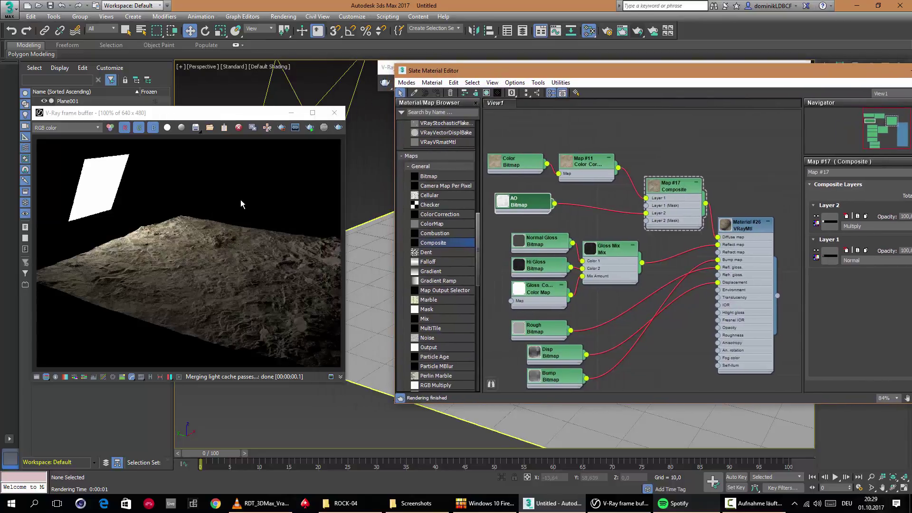
left_click(638, 30)
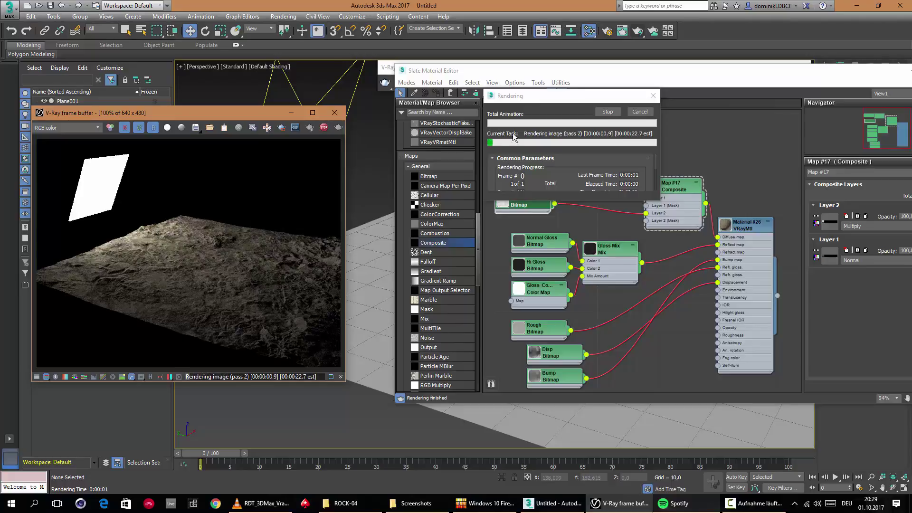
Stop the running render and shift the material editor left to show its full parameter area.
left_click(609, 112)
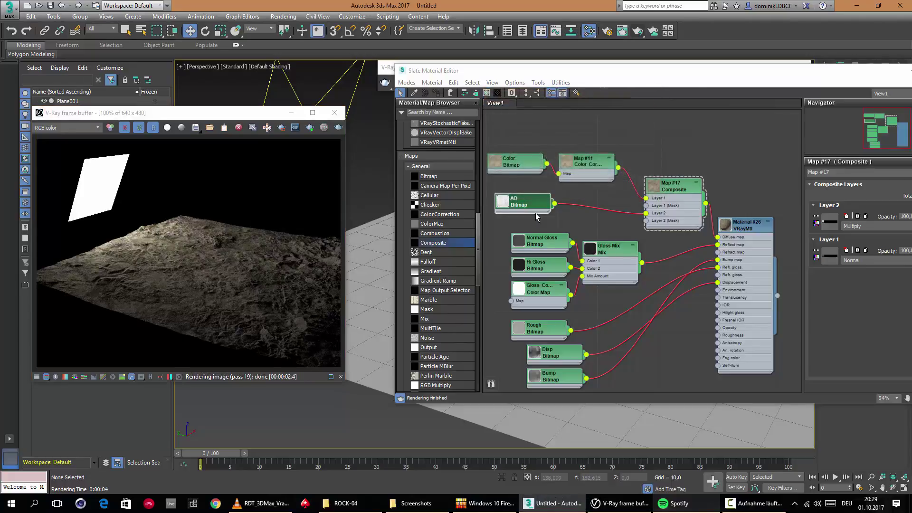
left_click_drag(581, 74, 541, 73)
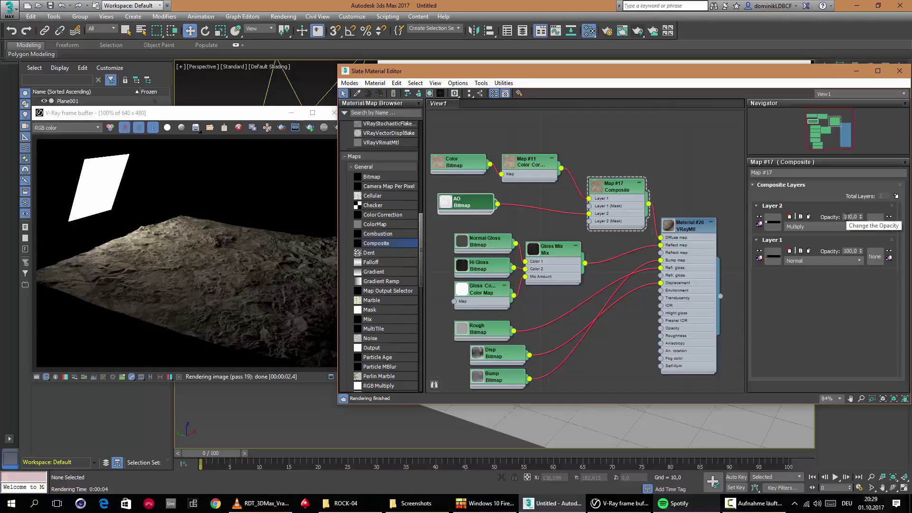
Try an opacity of 0 for the Composite map's Layer 2, and restore it to 100.
double_click(850, 216)
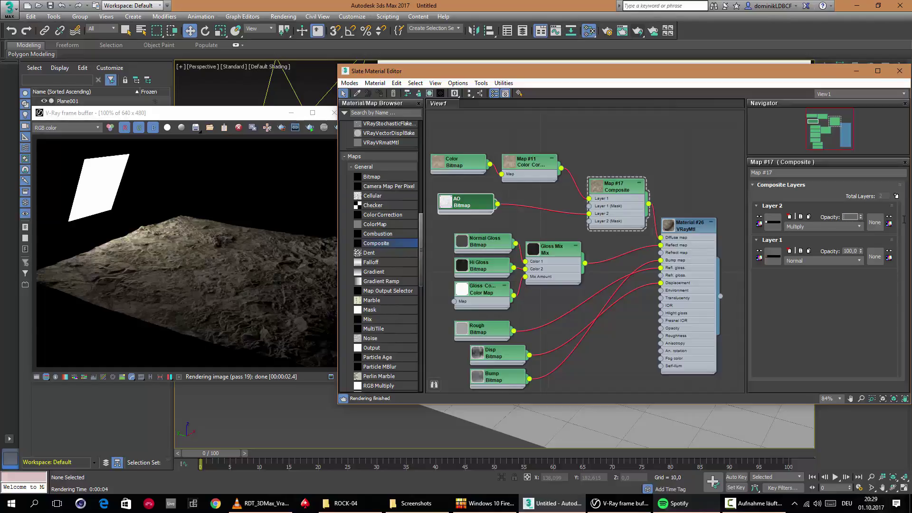
type("0")
key("Return")
type("100")
key("Return")
Move the diffuse ColorCorrection, Color and AO nodes up to open space above the gloss maps.
left_click_drag(537, 174, 560, 166)
left_click_drag(459, 167, 473, 152)
left_click_drag(465, 212, 470, 188)
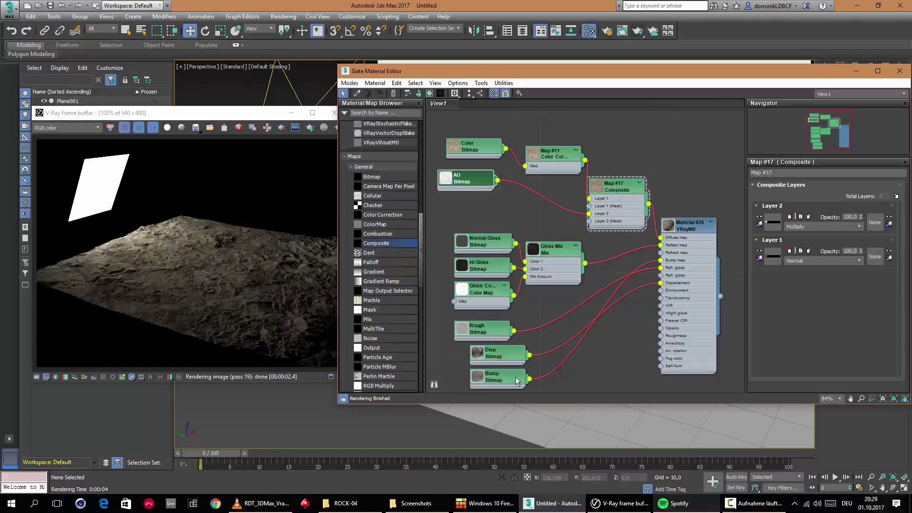
Spread out the Bump, Disp, Rough, Normal Gloss, Hi Gloss and Gloss Color Map nodes to the left, and nudge Gloss Mix up.
left_click_drag(505, 381, 470, 325)
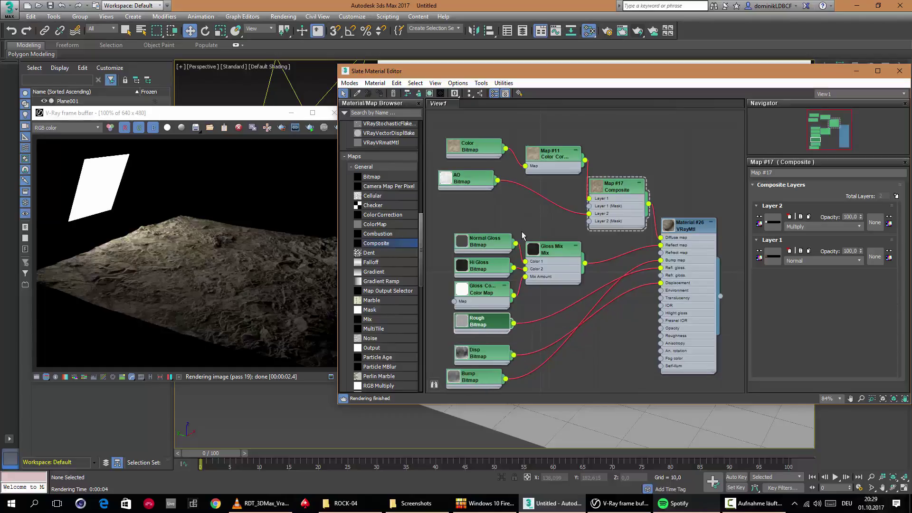
left_click_drag(482, 242, 468, 218)
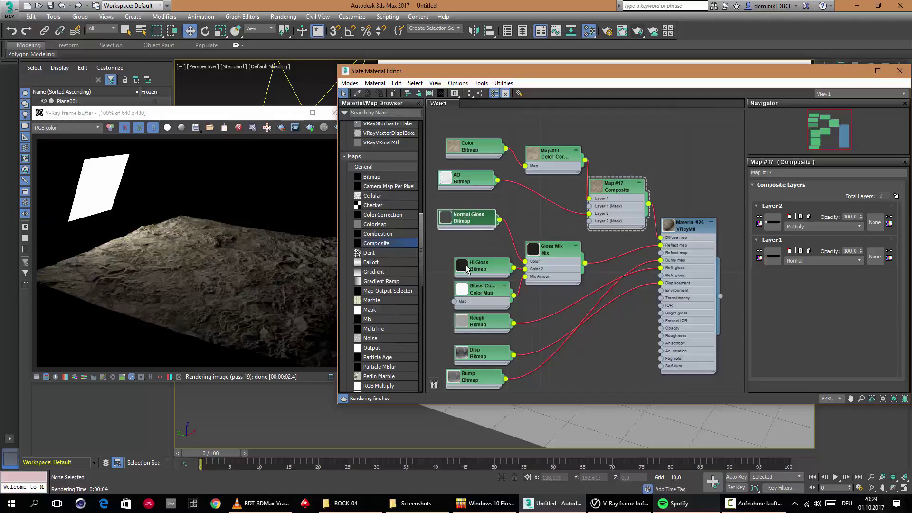
left_click_drag(466, 270, 450, 253)
left_click_drag(554, 245, 555, 239)
left_click_drag(492, 287, 468, 279)
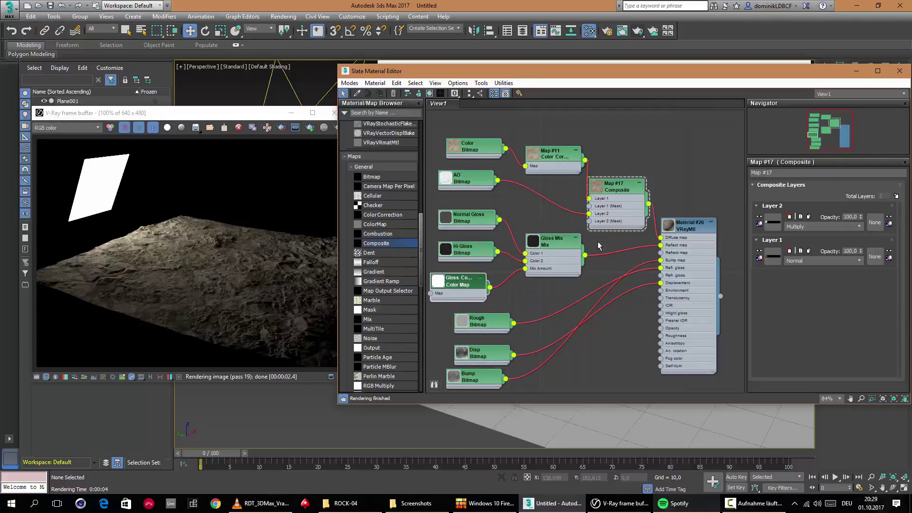
Insert a ColorCorrection map between Gloss Mix and the material's Reflect map input, shifting Gloss Mix left to fit it.
left_click(385, 217)
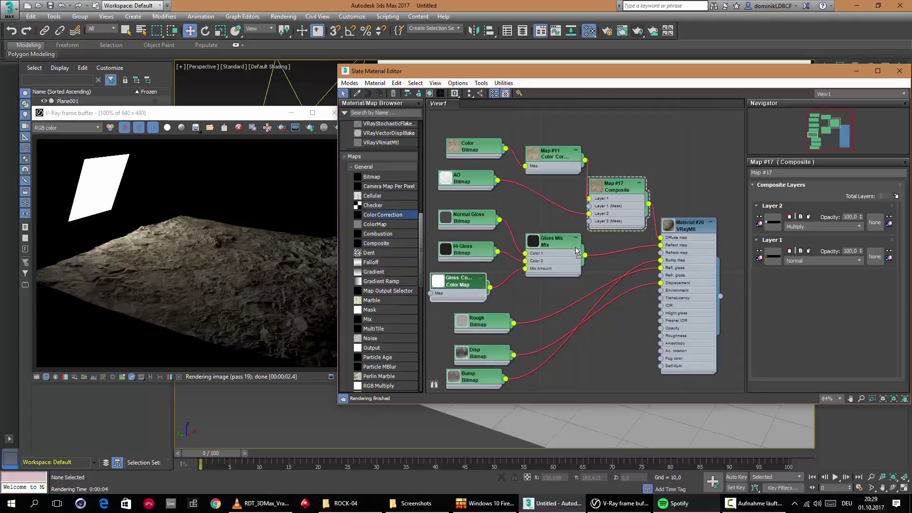
left_click(617, 248)
left_click_drag(552, 245, 536, 244)
double_click(618, 248)
left_click_drag(619, 249, 610, 242)
Set the gloss ColorCorrection's brightness to about 50.8 and its contrast to about -1.
scroll(825, 359, "down", 2)
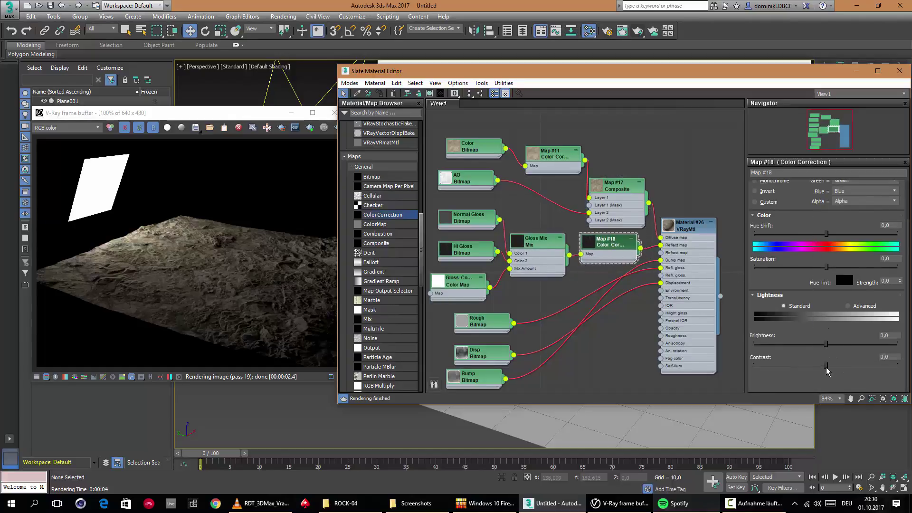
mouse_move(826, 364)
left_mouse_down()
mouse_move(800, 365)
mouse_move(855, 366)
mouse_move(825, 366)
left_mouse_up()
left_click_drag(826, 343, 863, 344)
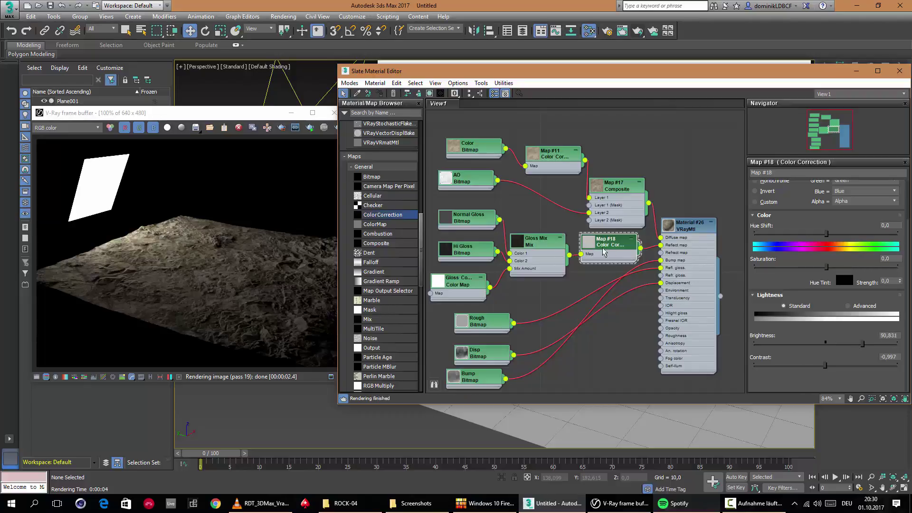
Insert a ColorCorrection with brightness of about 46.8 between Rough and the Refl. gloss input, and render the scene.
left_click_drag(481, 327, 456, 327)
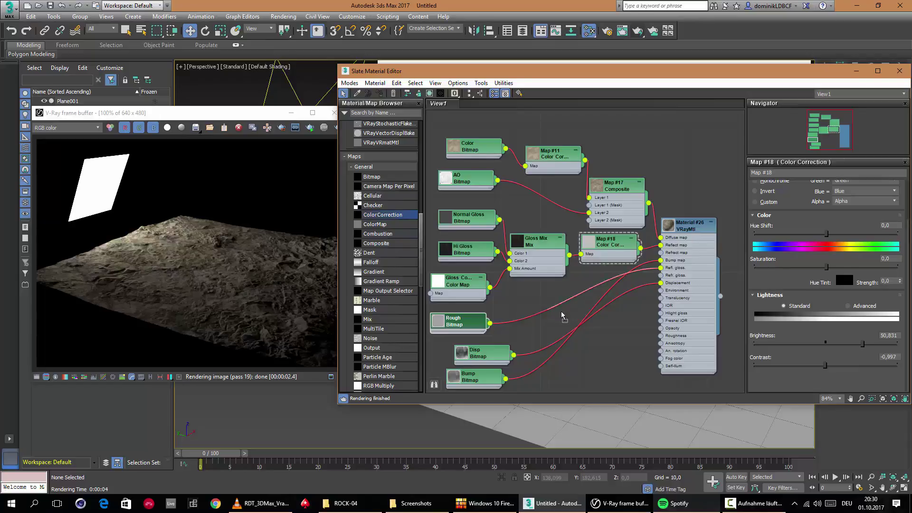
left_click_drag(544, 313, 547, 306)
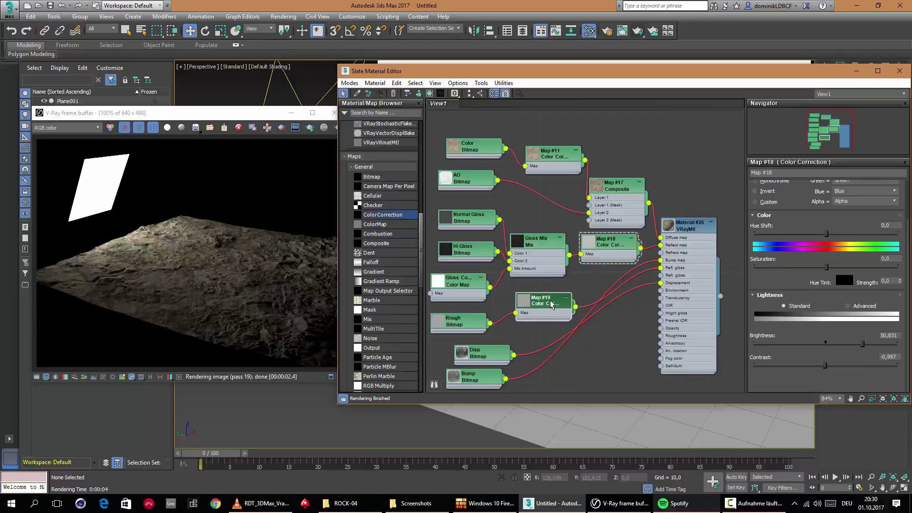
left_click(552, 304)
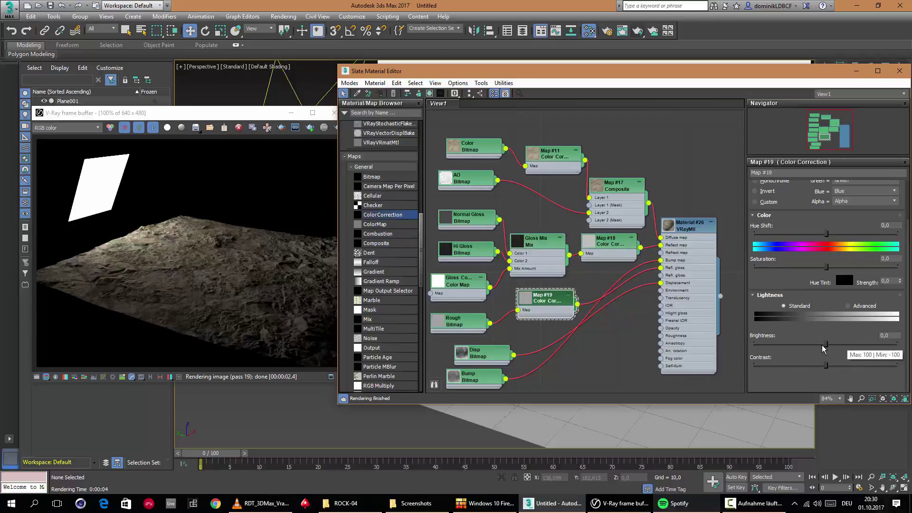
left_click_drag(826, 343, 860, 343)
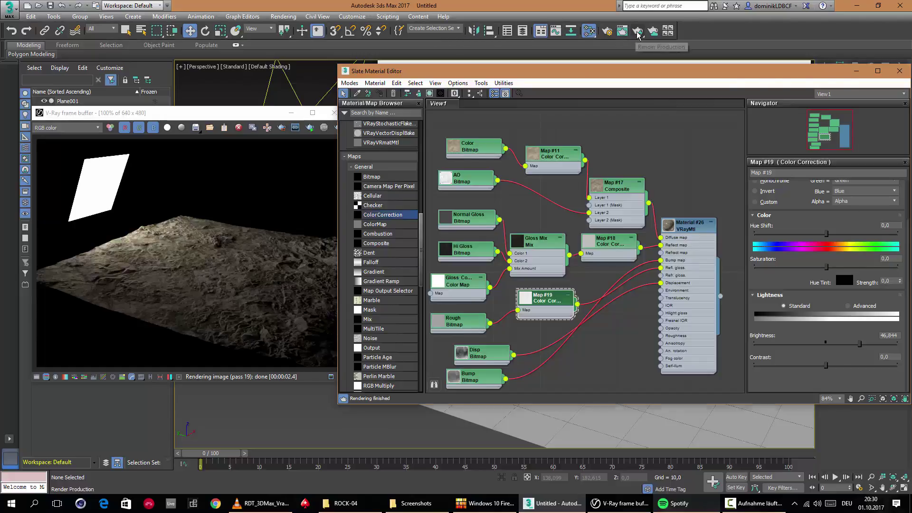
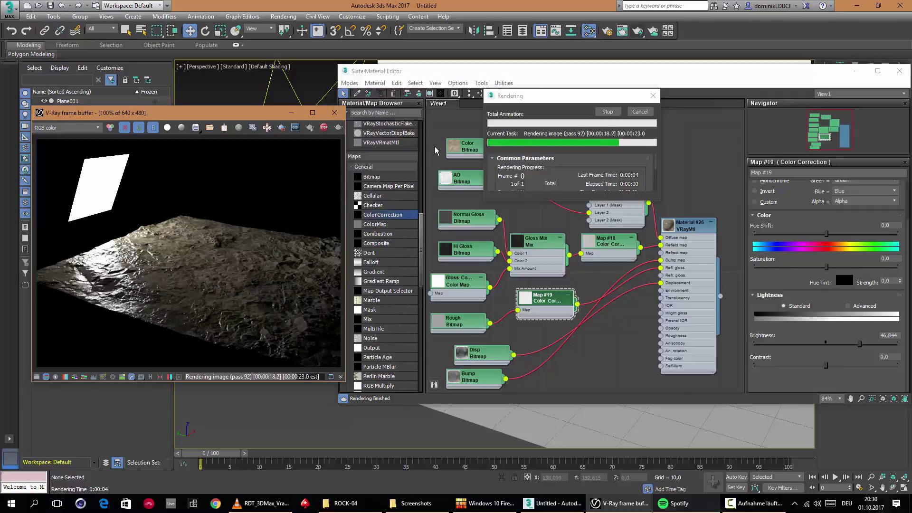
Move the Material #26 VRayMtl node slightly to the right, away from the ColorCorrection nodes.
left_click(618, 245)
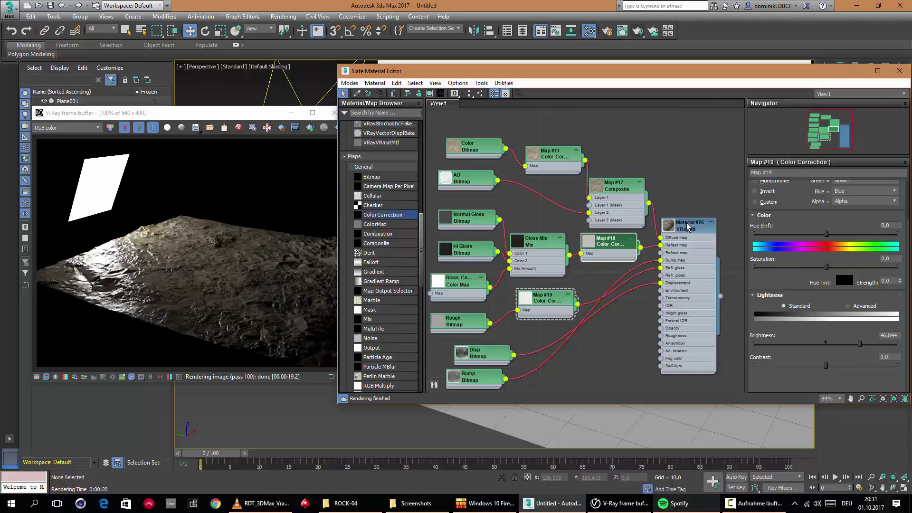
left_click_drag(691, 232, 699, 232)
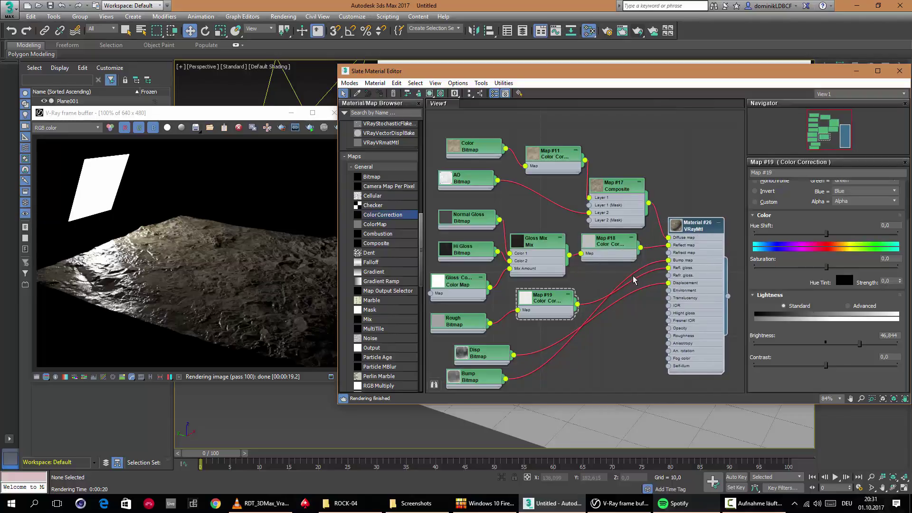
scroll(622, 304, "down", 3)
scroll(608, 338, "up", 4)
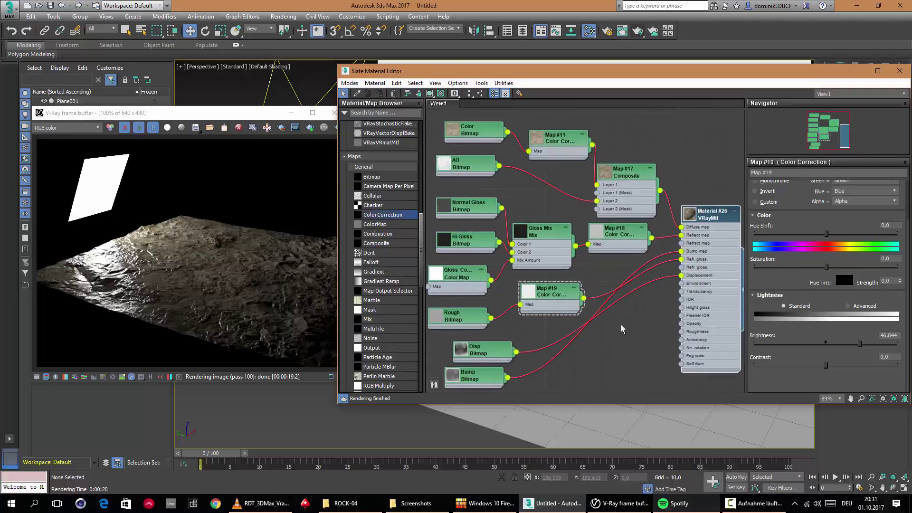
scroll(613, 339, "down", 3)
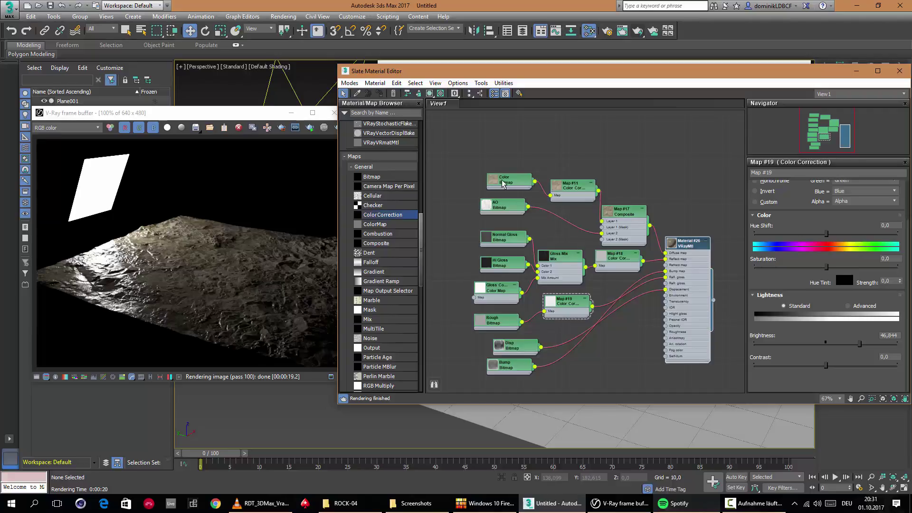
Rearrange the Color, diffuse ColorCorrection, Composite, Normal Gloss, Hi Gloss and Gloss Mix nodes with more space between them.
left_click_drag(503, 185, 472, 185)
left_click_drag(586, 196, 568, 196)
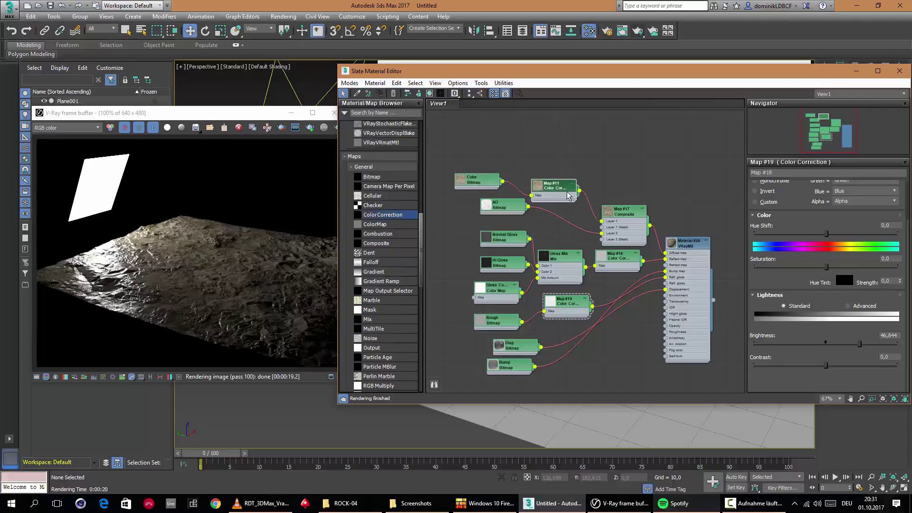
left_click_drag(627, 214, 620, 201)
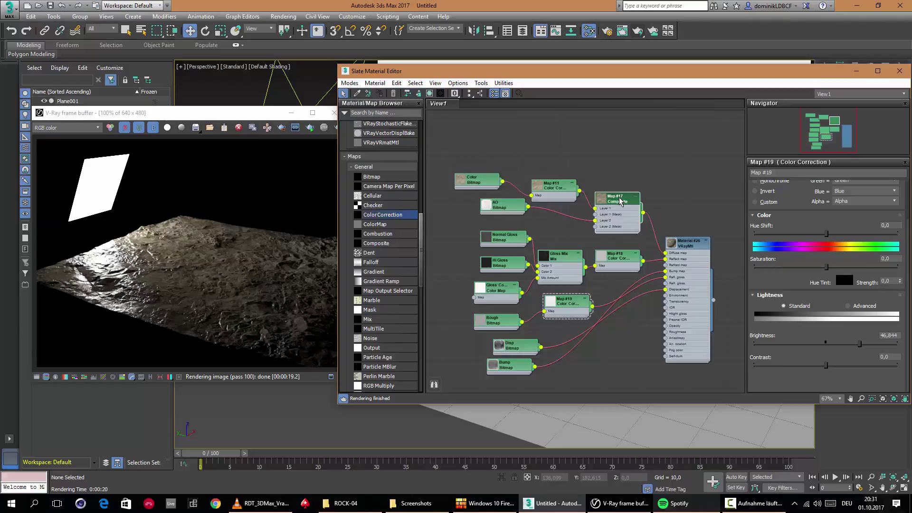
left_click_drag(519, 235, 494, 228)
left_click_drag(501, 269, 468, 261)
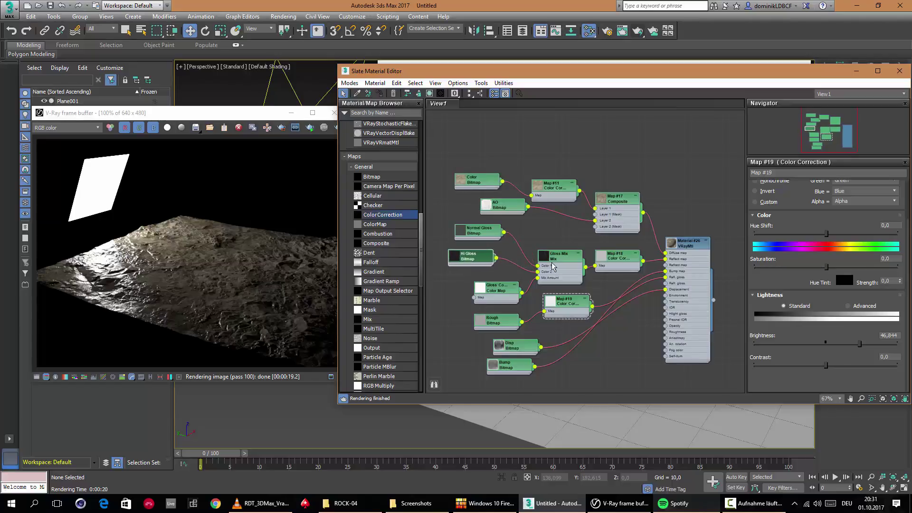
left_click_drag(562, 266, 555, 259)
Go over the gloss, Rough, Disp and Bump nodes of the material graph, and shift the AO node left beneath Color.
left_click(612, 259)
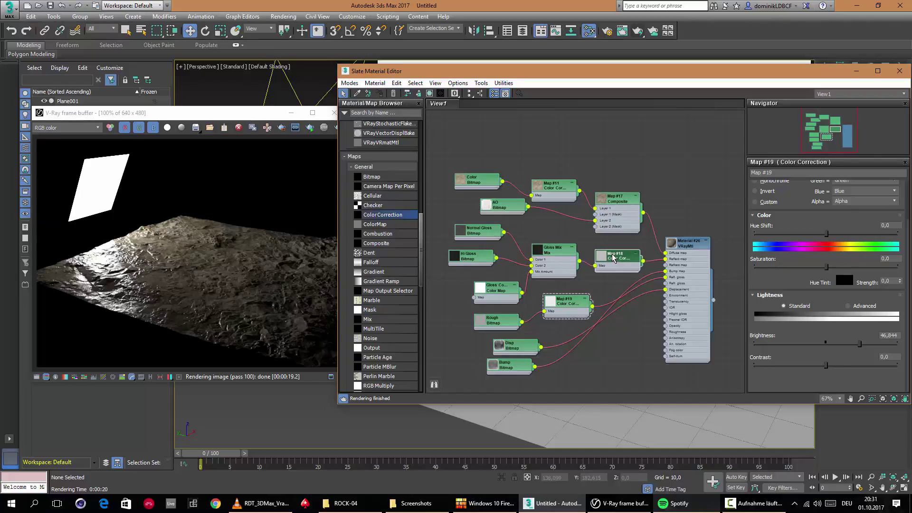
left_click(496, 295)
left_click(579, 306)
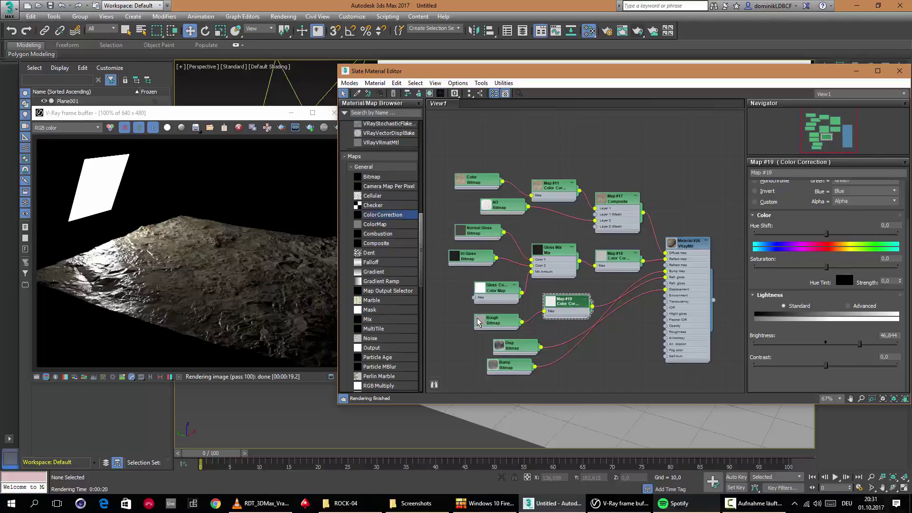
left_click(478, 320)
left_click(512, 345)
left_click(502, 366)
left_click(427, 187)
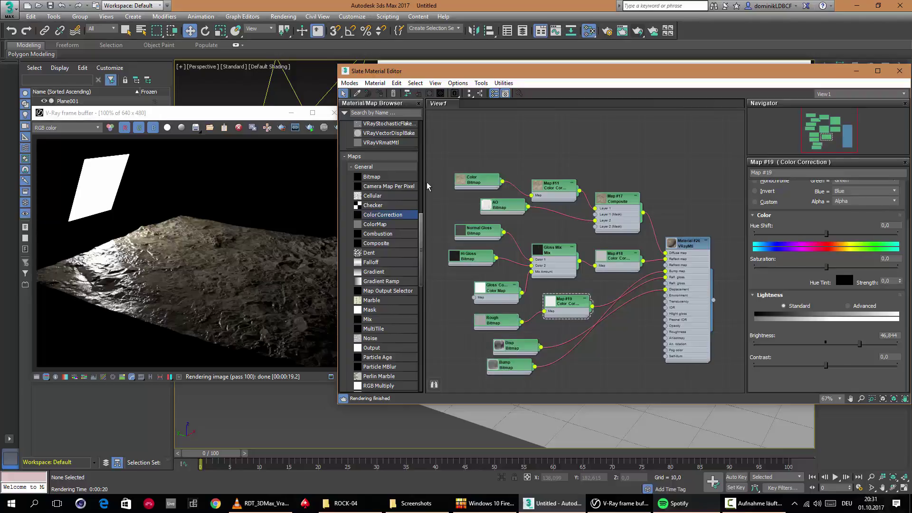
left_click_drag(449, 168, 721, 403)
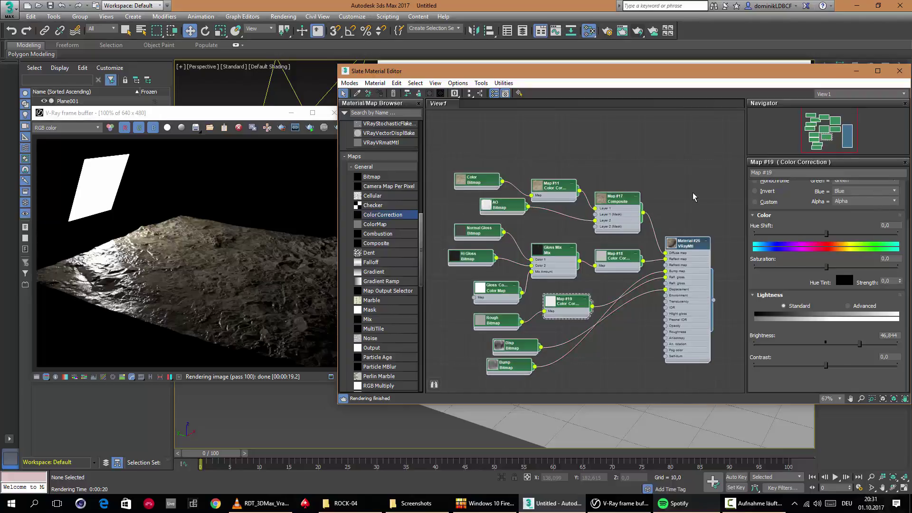
left_click(595, 323)
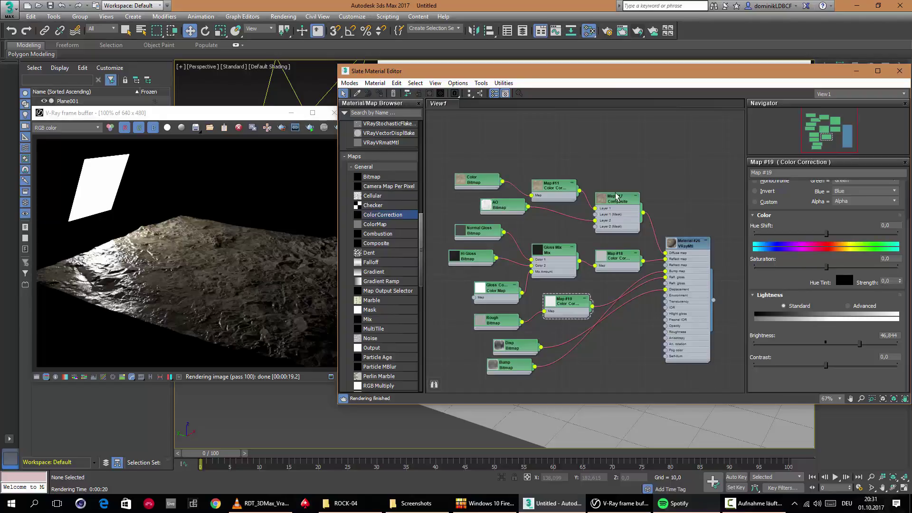
left_click_drag(509, 210, 483, 206)
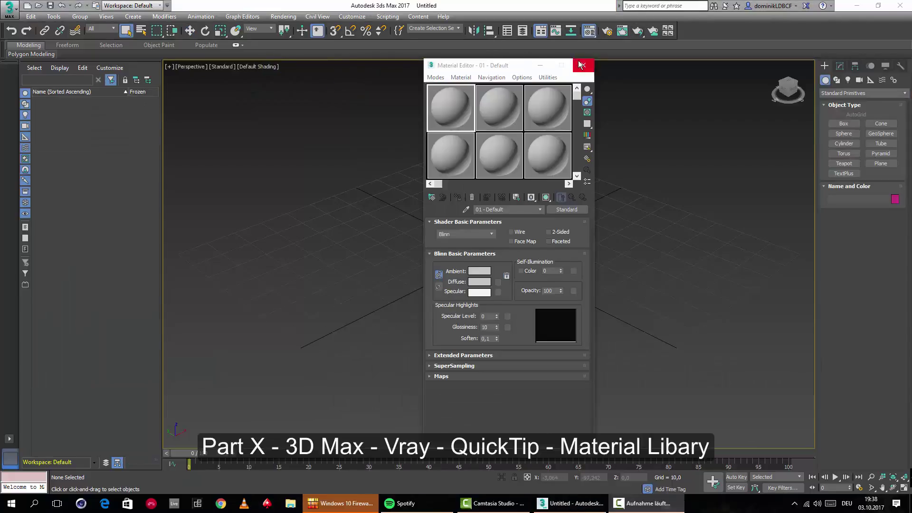
Reopen the material editor in the new scene, switch it to Slate mode, and place its window lower.
left_click(587, 65)
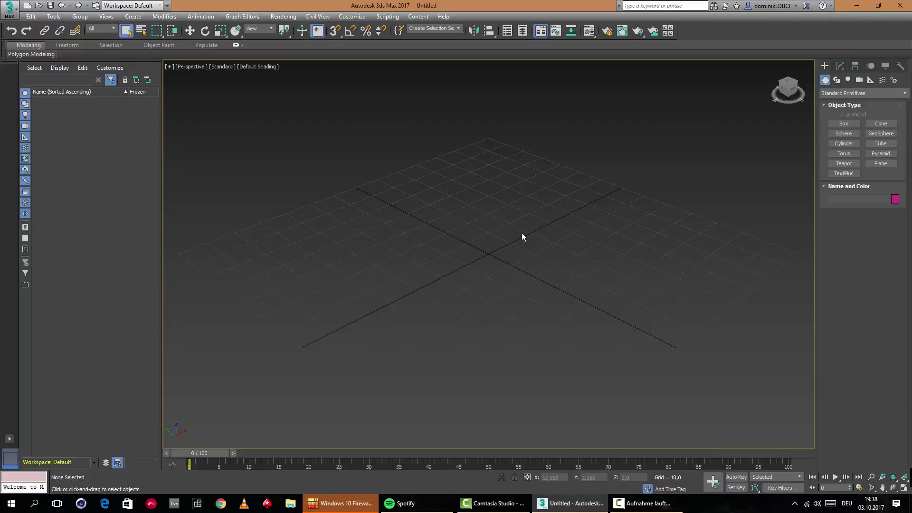
key("m")
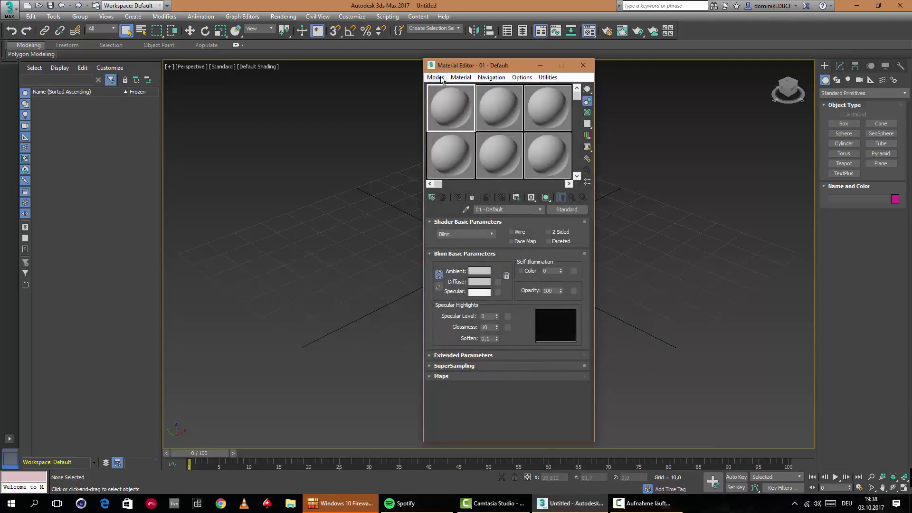
left_click(436, 78)
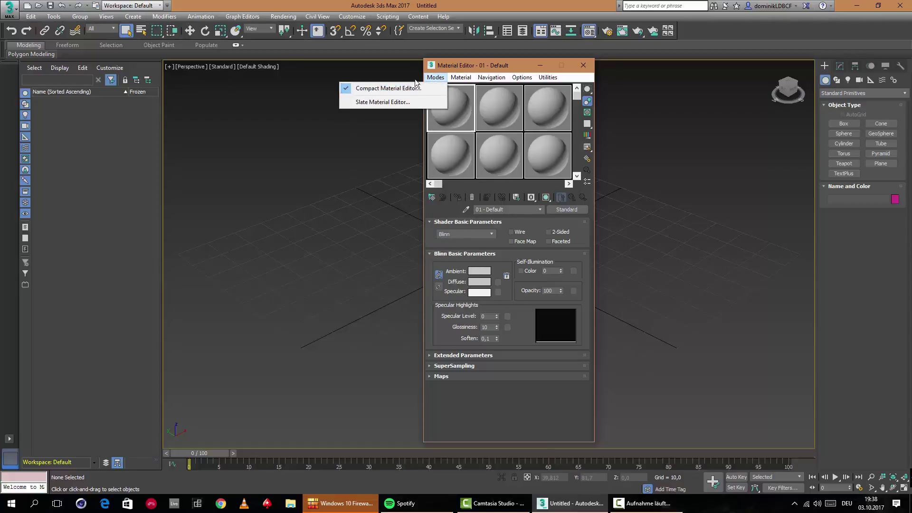
left_click(362, 102)
left_click_drag(467, 64, 466, 85)
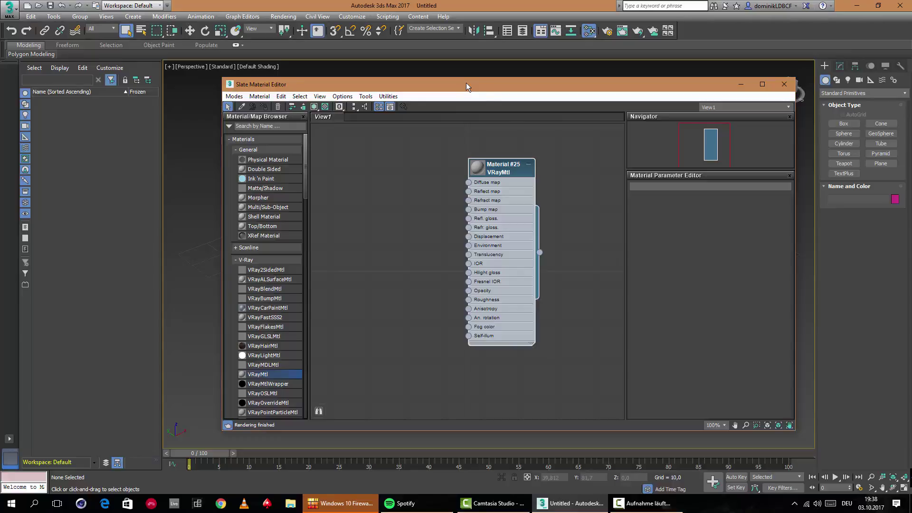
Move the Material #25 VRayMtl node lower in the node view and bring up the General maps.
left_click_drag(503, 171, 494, 178)
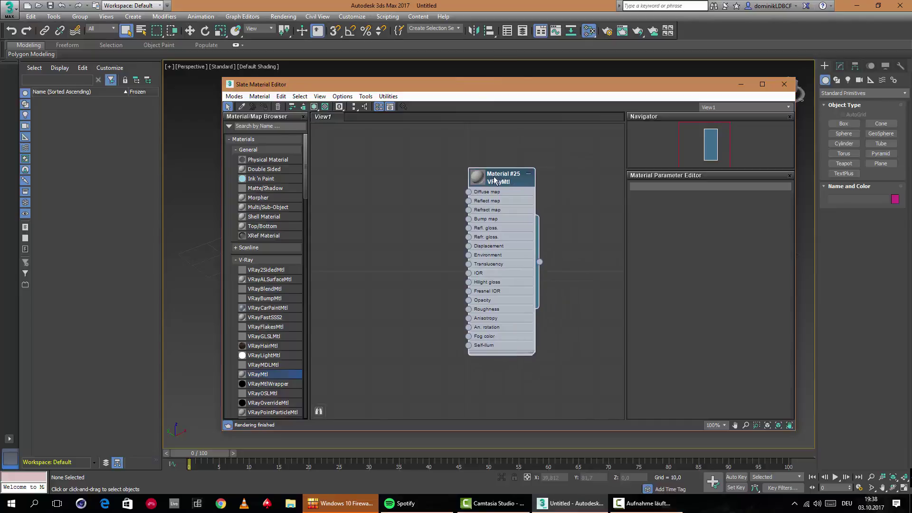
scroll(301, 246, "down", 8)
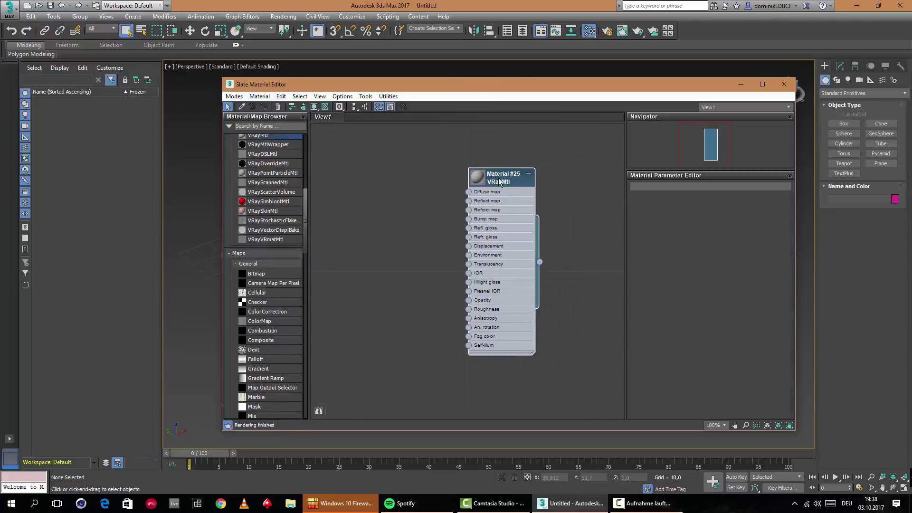
left_click_drag(492, 184, 507, 196)
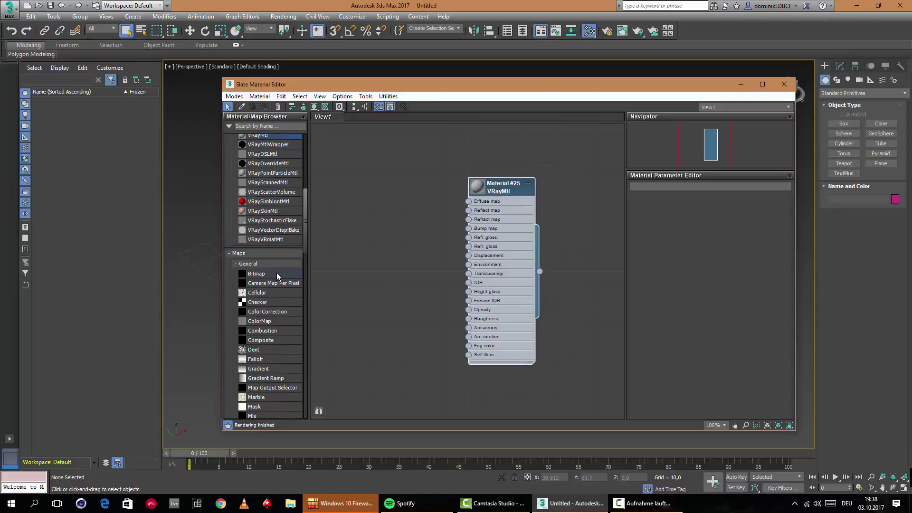
Add a Bitmap map loading Rock_04__COLOR_4k.jpg from the ROCK-04 folder, and connect it to the Diffuse map of Material #25.
left_click_drag(381, 205, 382, 205)
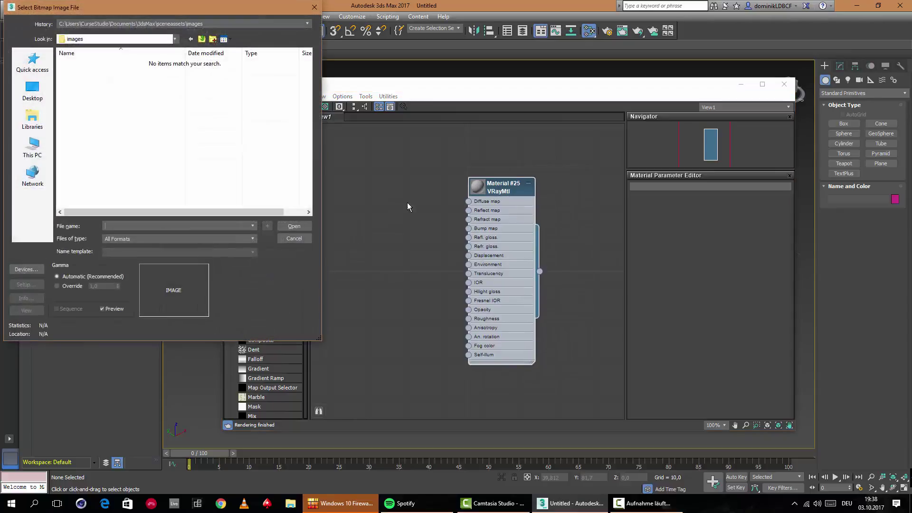
left_click(32, 147)
double_click(113, 184)
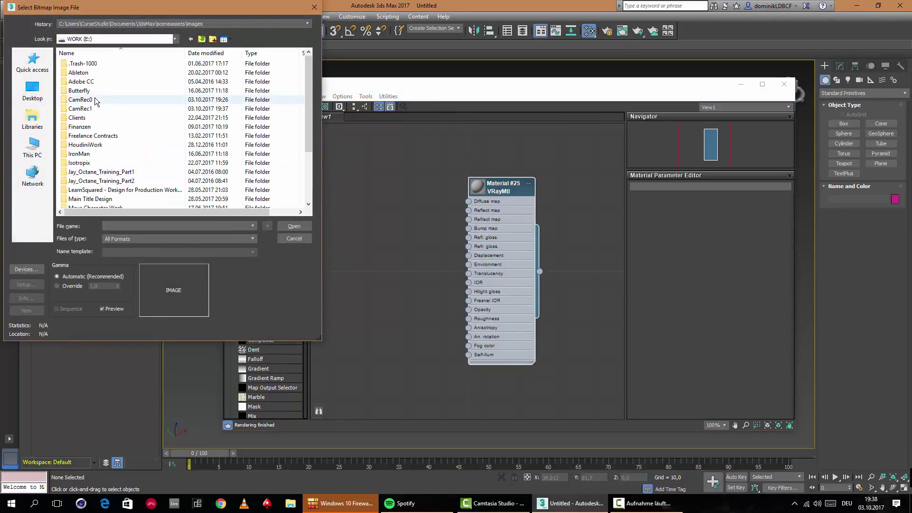
double_click(80, 119)
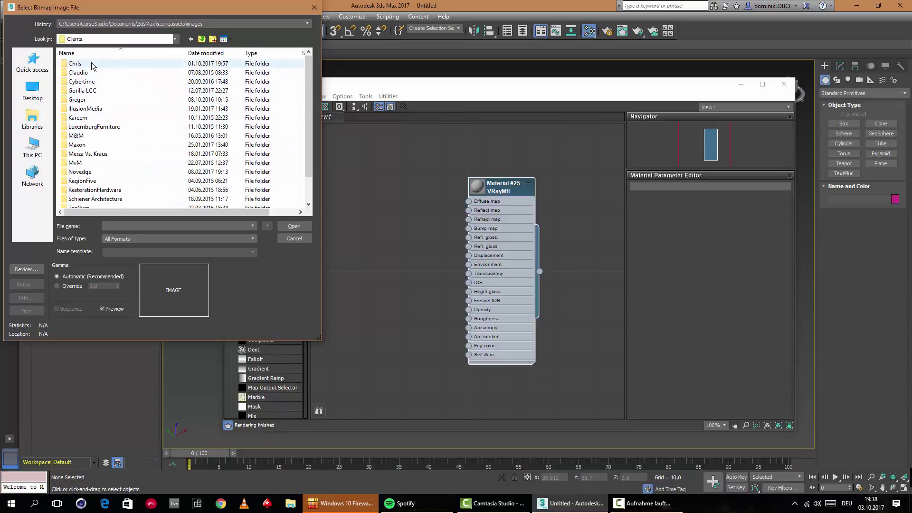
double_click(75, 64)
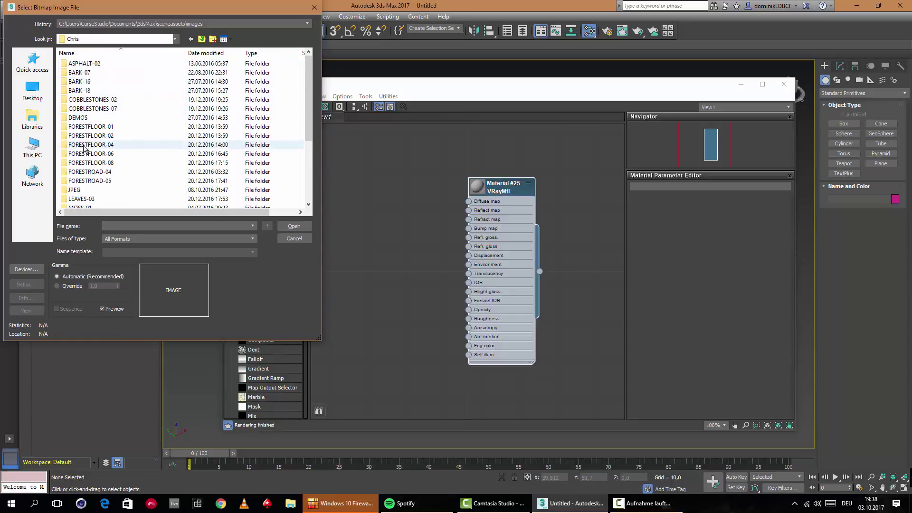
scroll(122, 164, "down", 2)
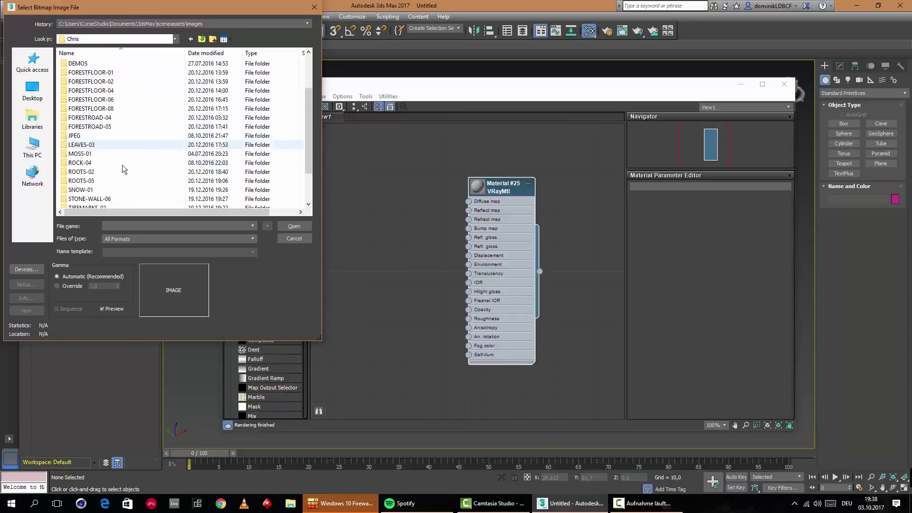
double_click(95, 162)
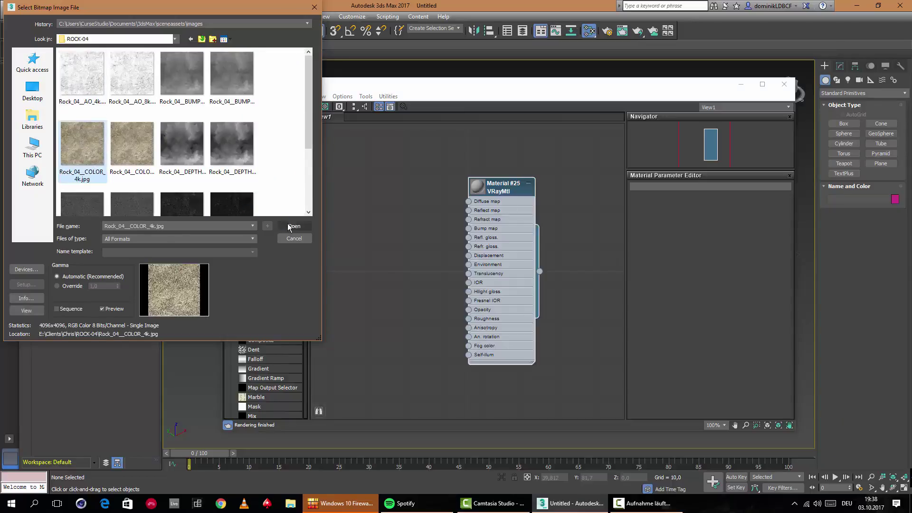
left_click(288, 225)
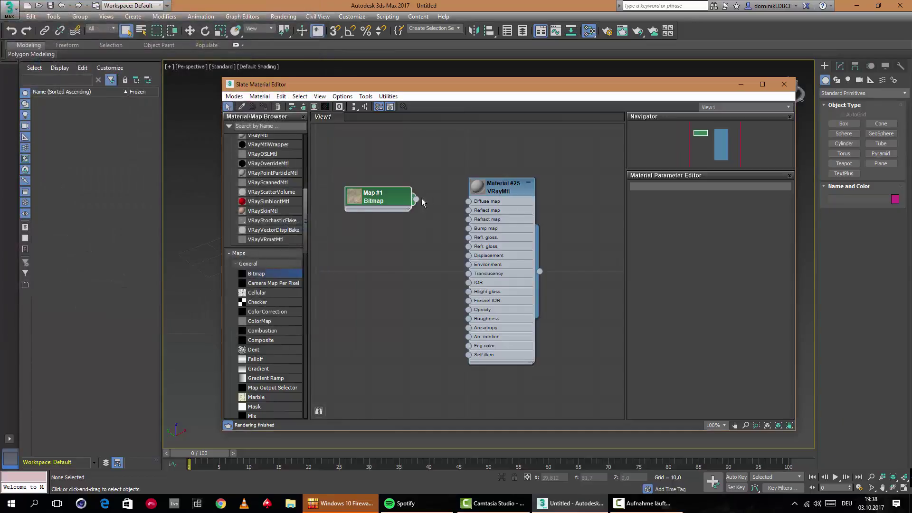
left_click_drag(416, 200, 468, 202)
left_click_drag(388, 201, 407, 220)
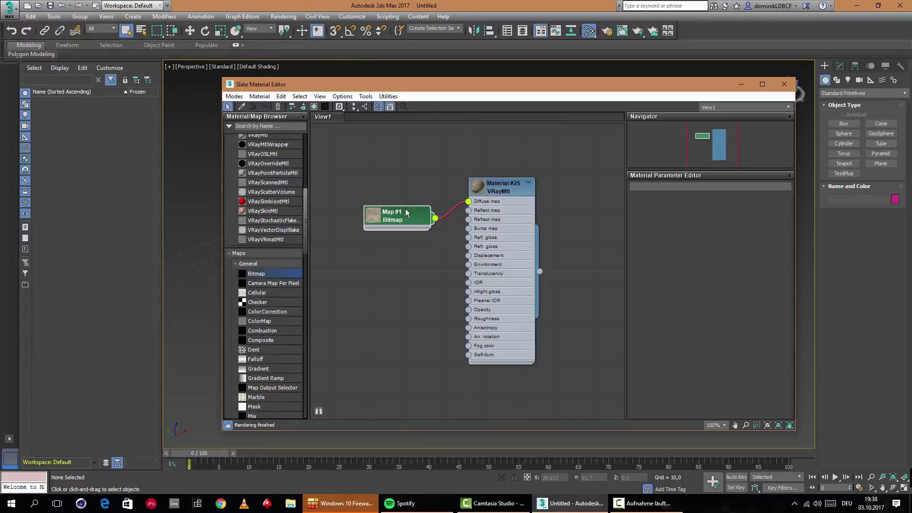
Move the material editor aside and create a standard box near the centre of the perspective viewport grid.
left_click_drag(394, 87, 683, 108)
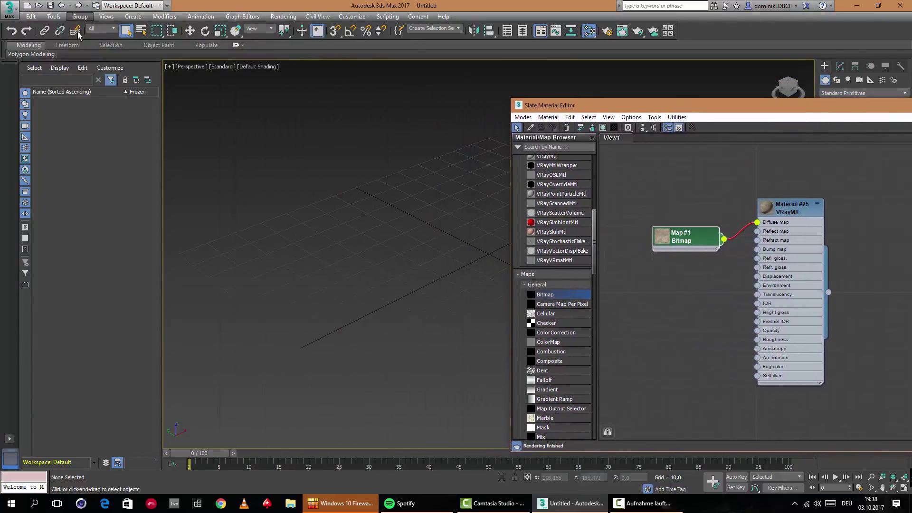
left_click(133, 16)
mouse_move(162, 29)
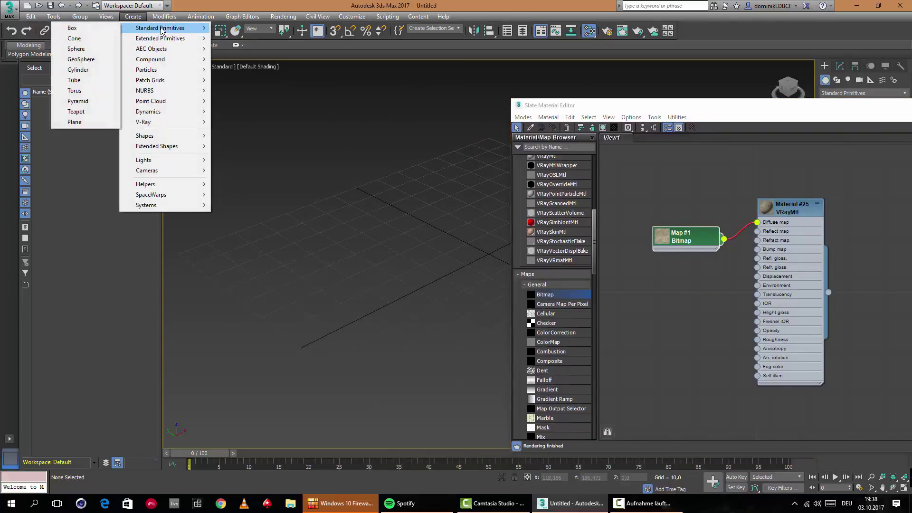
left_click(98, 30)
left_click_drag(454, 210, 466, 306)
left_click(458, 218)
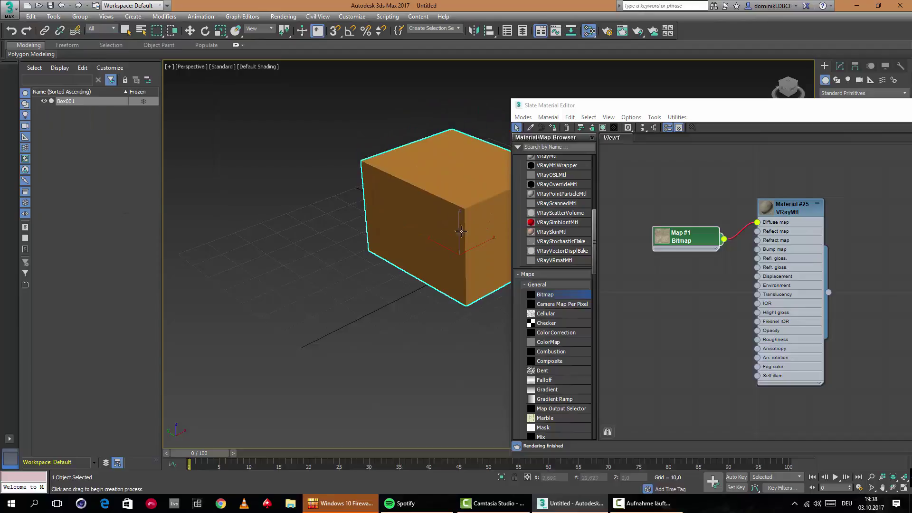
Uncover the whole box by shifting the material editor, and assign Material #25 to it.
left_click_drag(623, 111, 694, 111)
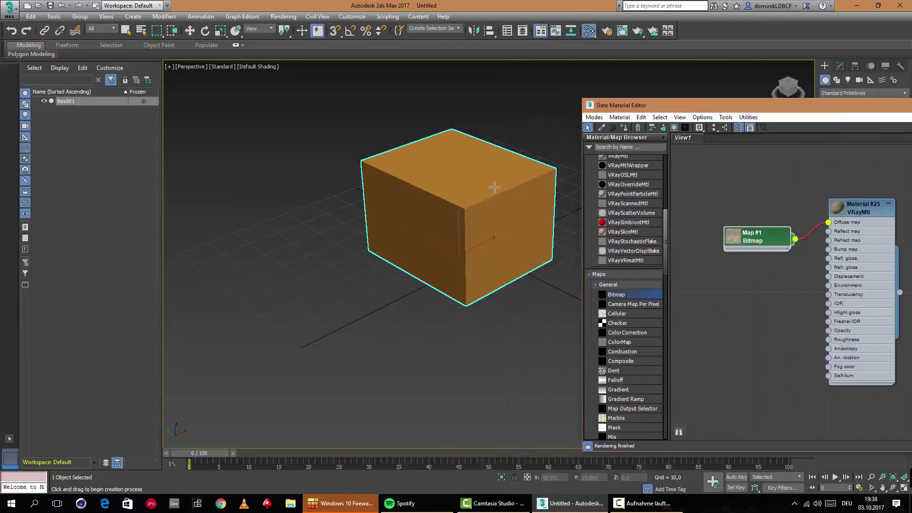
right_click(849, 209)
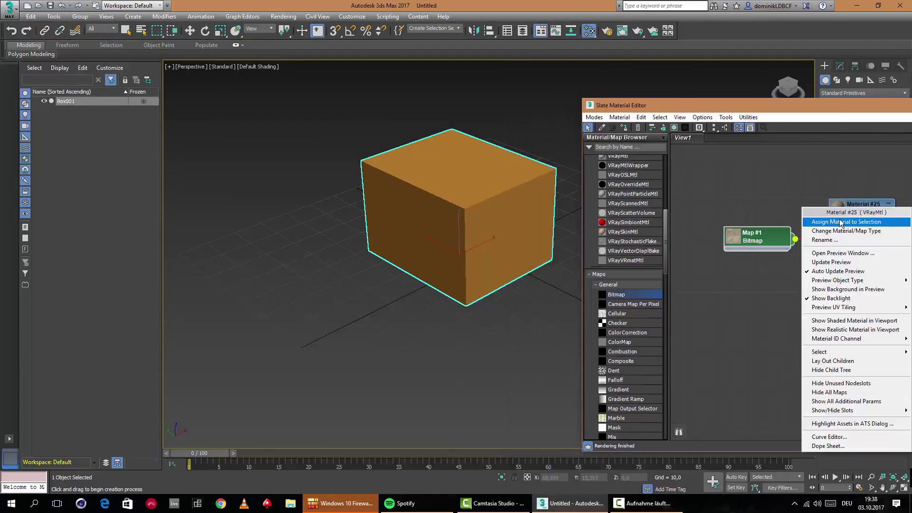
left_click(845, 222)
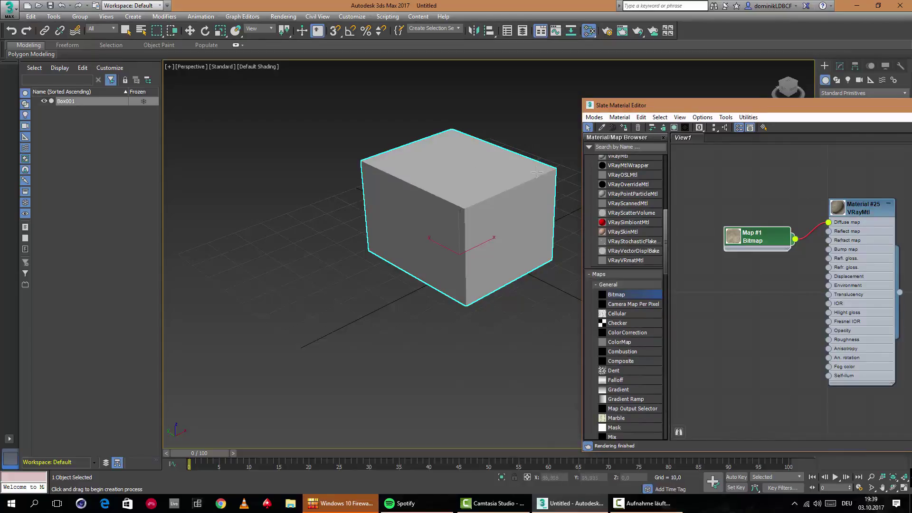
Set the perspective viewport's rendering level to High Quality.
left_click(253, 67)
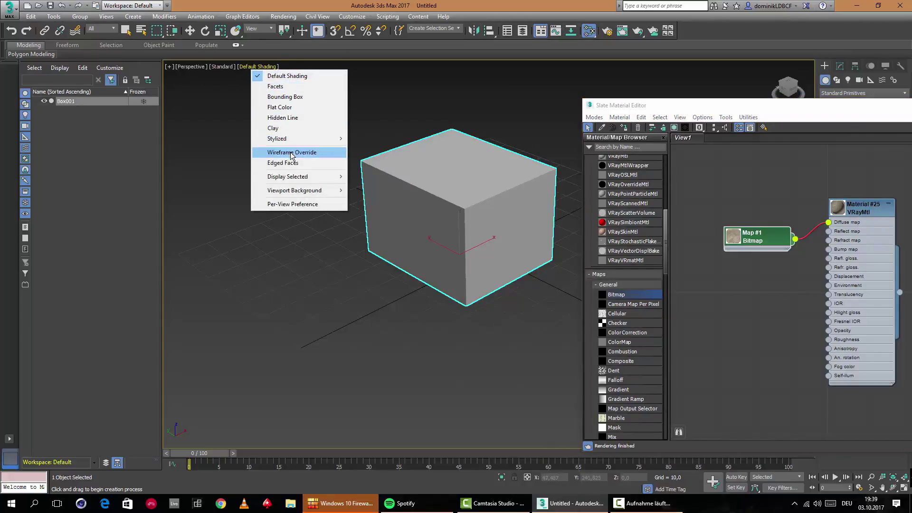
left_click(221, 67)
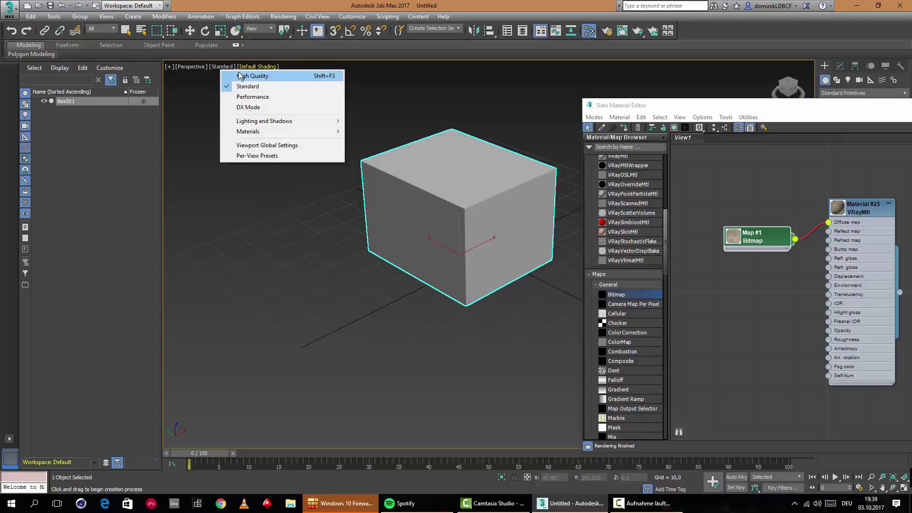
left_click(239, 76)
Try Facets shading in the perspective viewport, then return it to Default Shading.
left_click(263, 67)
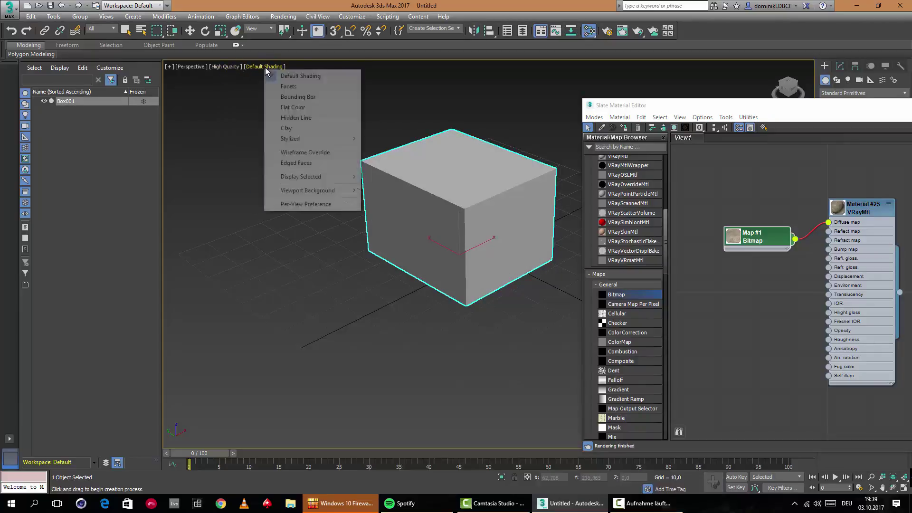
left_click(285, 86)
left_click(266, 67)
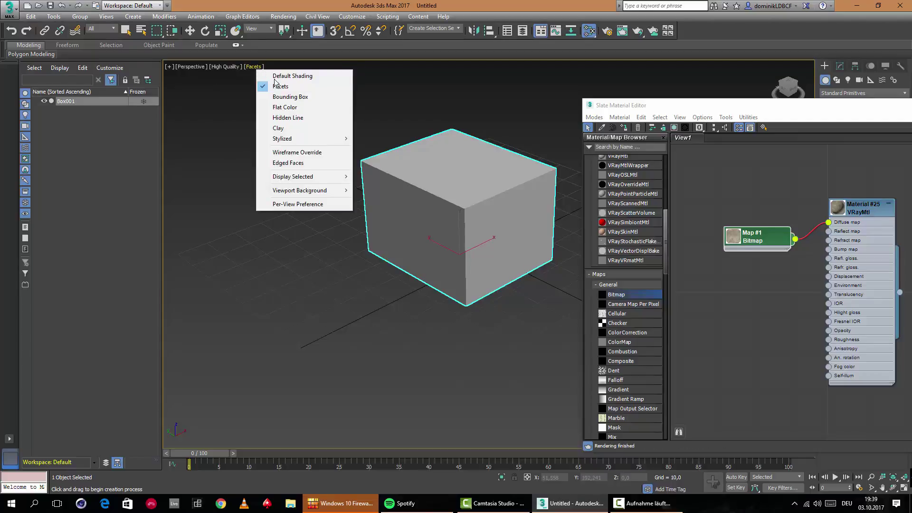
mouse_move(293, 195)
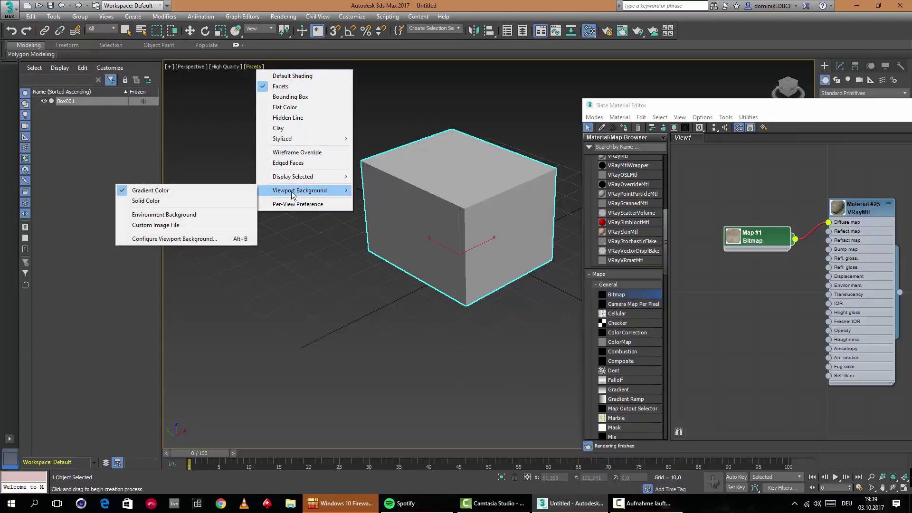
left_click(291, 76)
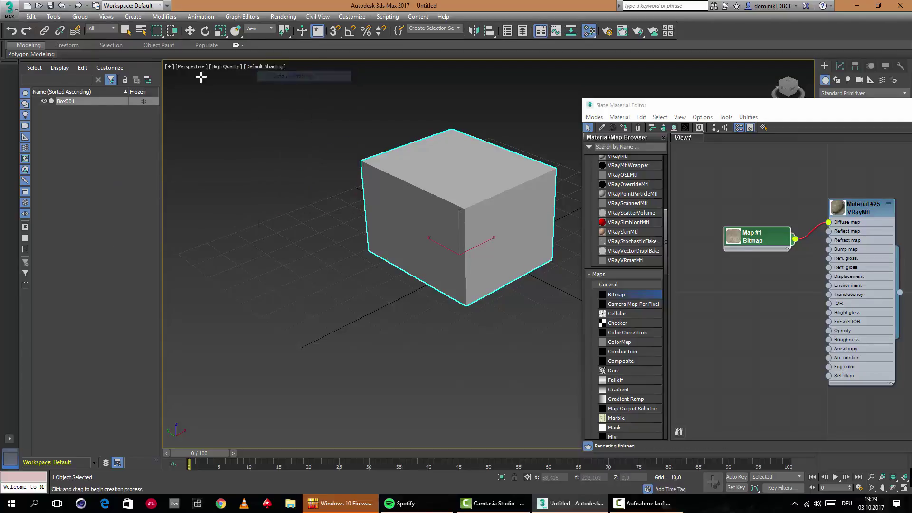
Bring the Slate Material Editor back into full view, collapse the browser groups, and create a new material library named RDT.
left_click_drag(733, 99, 525, 88)
left_click_drag(669, 91, 381, 73)
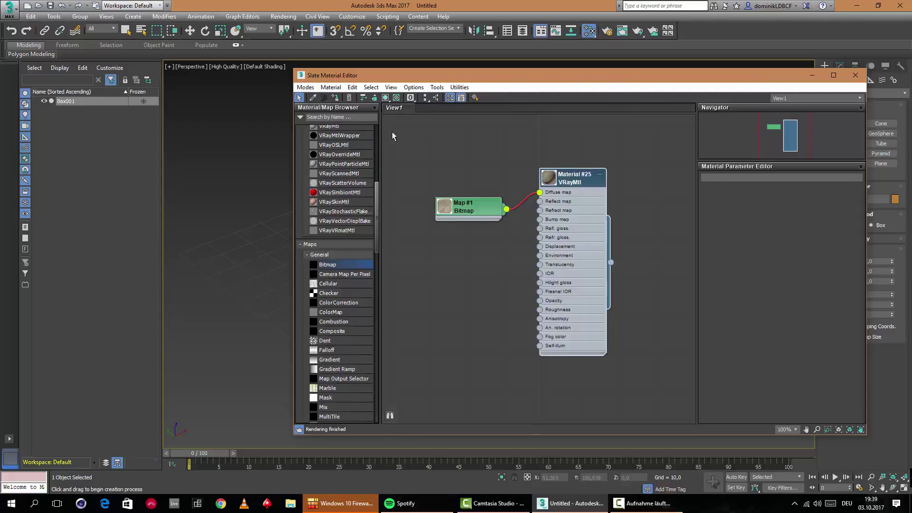
scroll(347, 162, "up", 8)
left_click(301, 130)
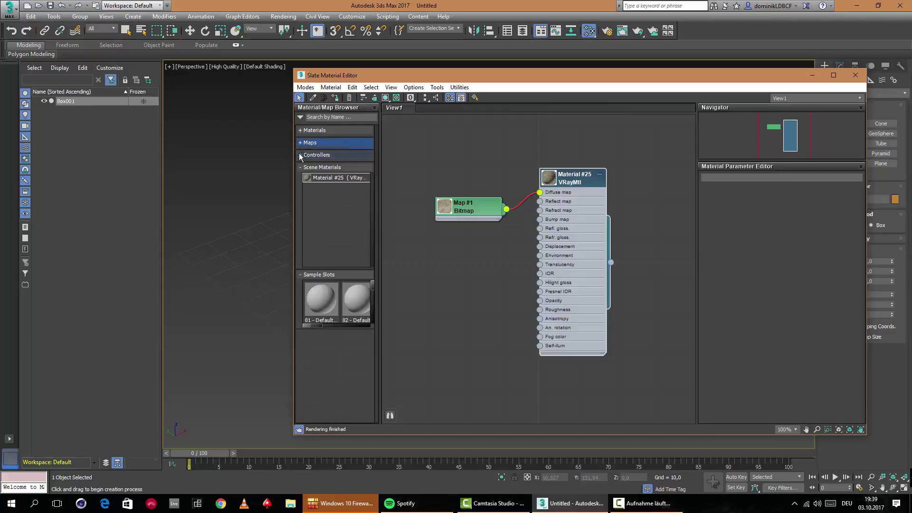
left_click(302, 122)
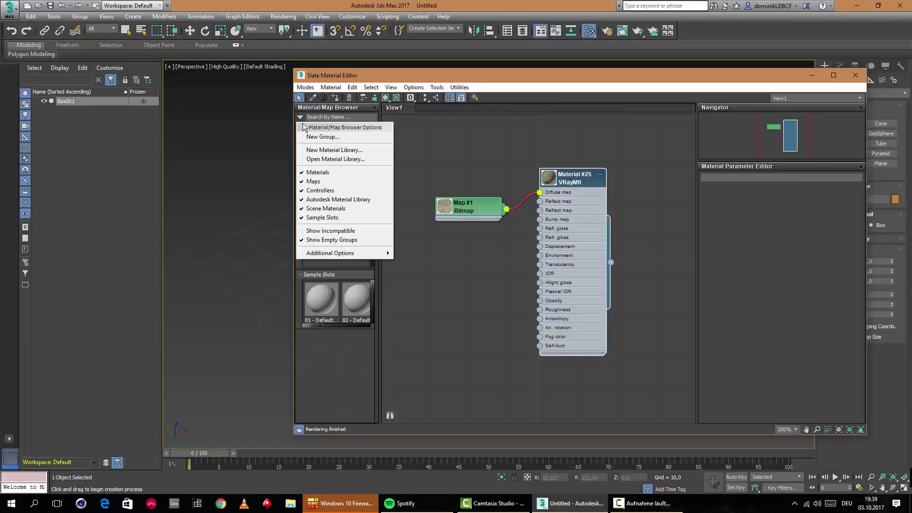
left_click(333, 151)
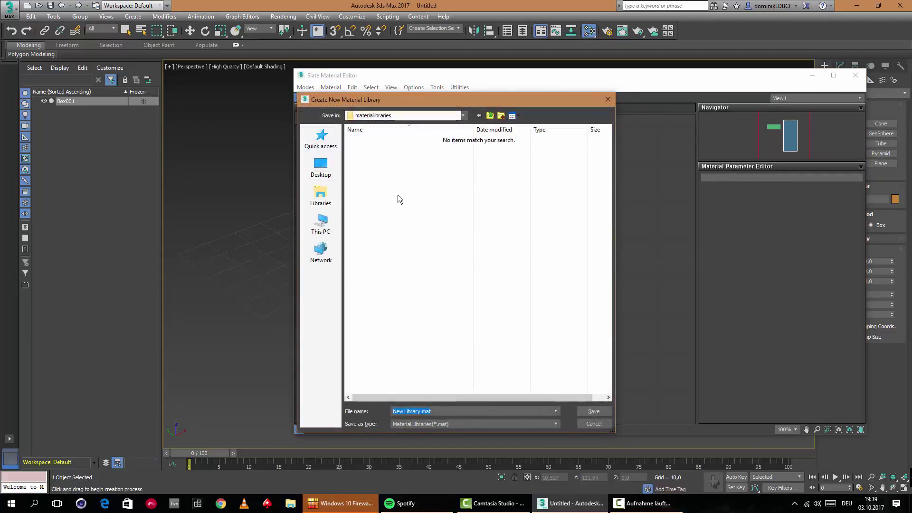
left_click(420, 412)
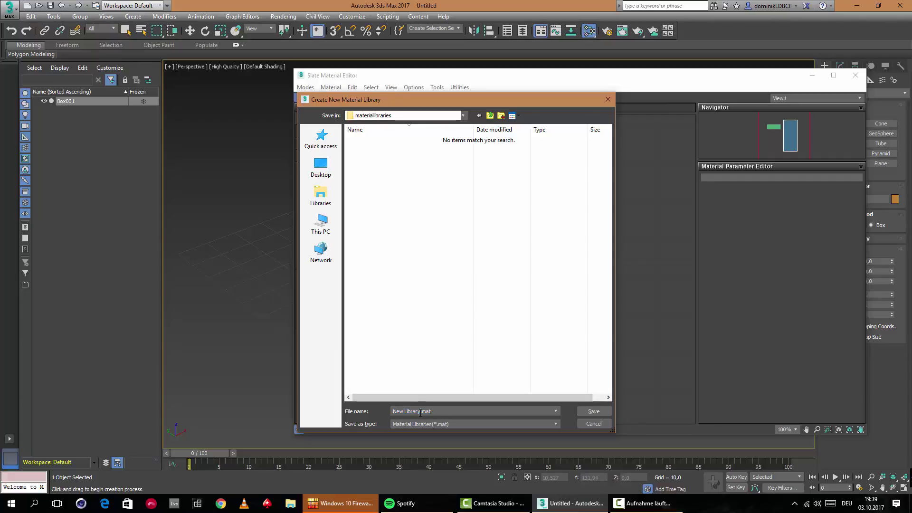
type("RDT")
left_click(594, 411)
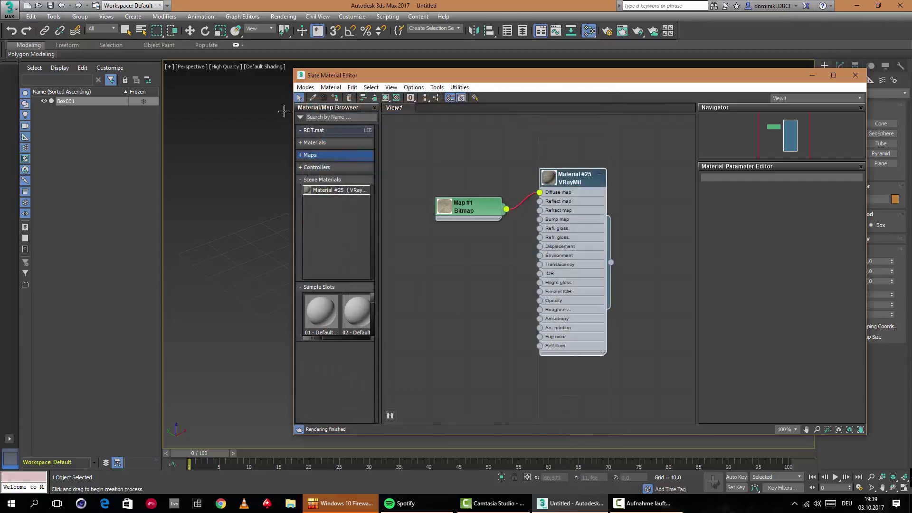
Switch to the Compact Material Editor beside the box and pick the box's material into the first sample slot.
left_click(308, 90)
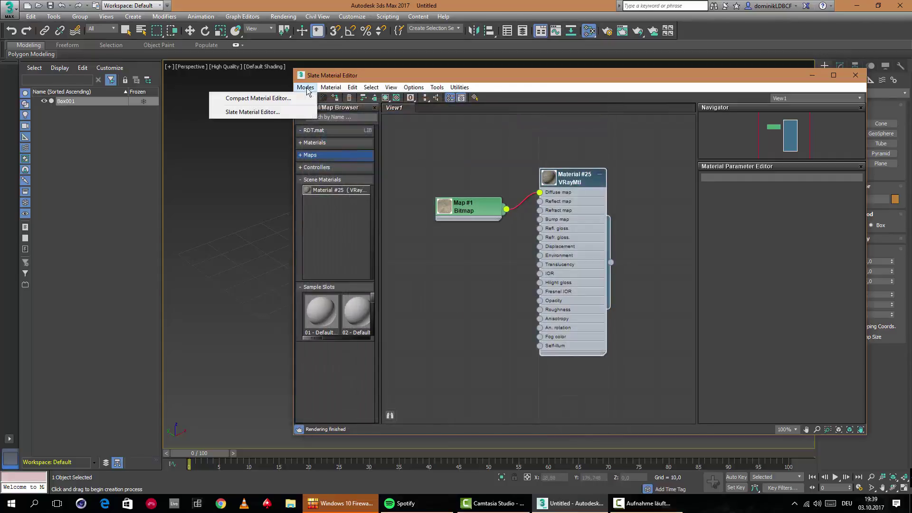
left_click(259, 112)
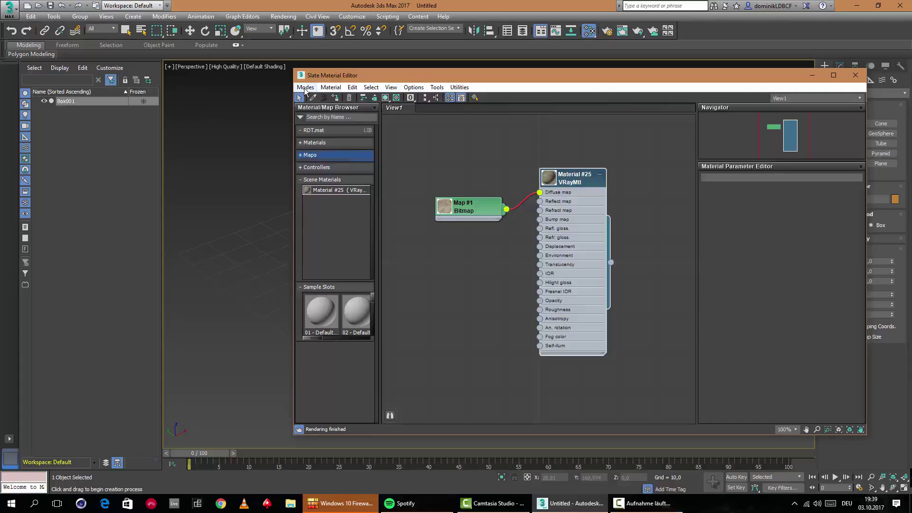
left_click(305, 88)
left_click(260, 97)
left_click_drag(490, 66, 668, 73)
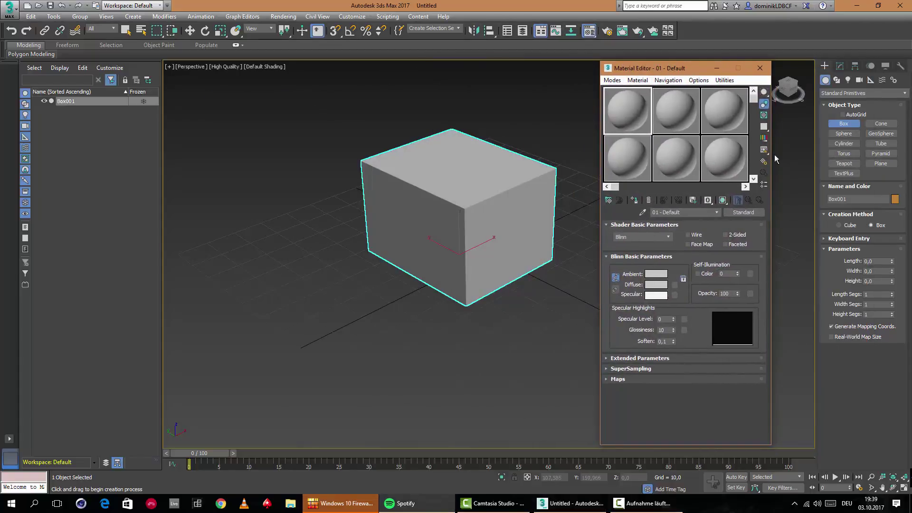
left_click(643, 214)
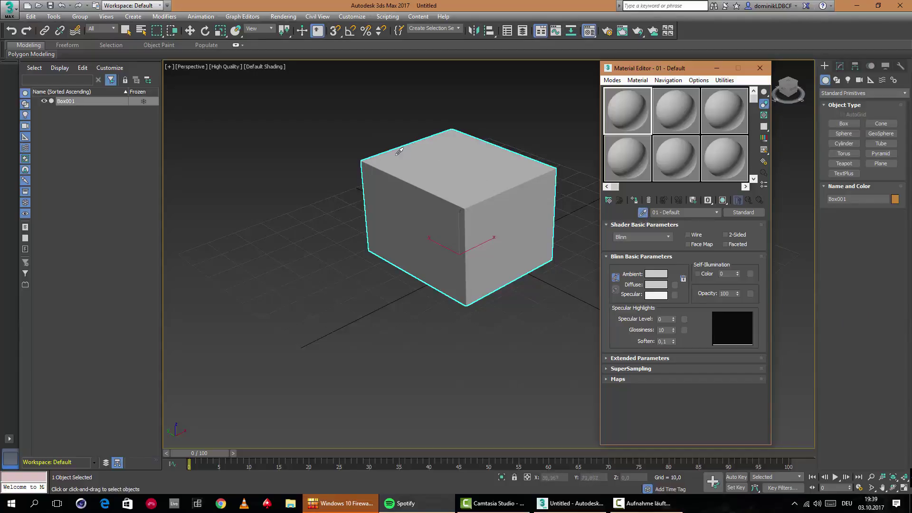
left_click(469, 156)
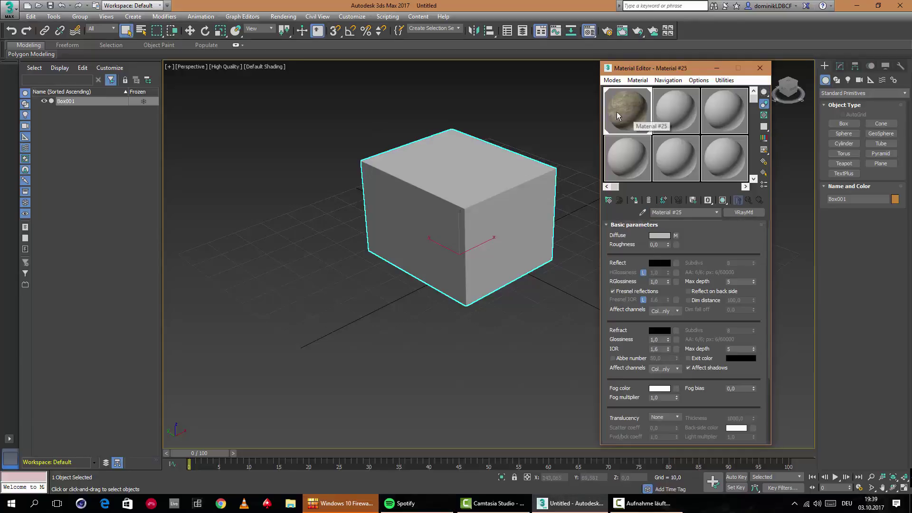
Put the picked material into the RDT.mat library under the name Rock, and shift the material editor slightly left.
left_click(694, 202)
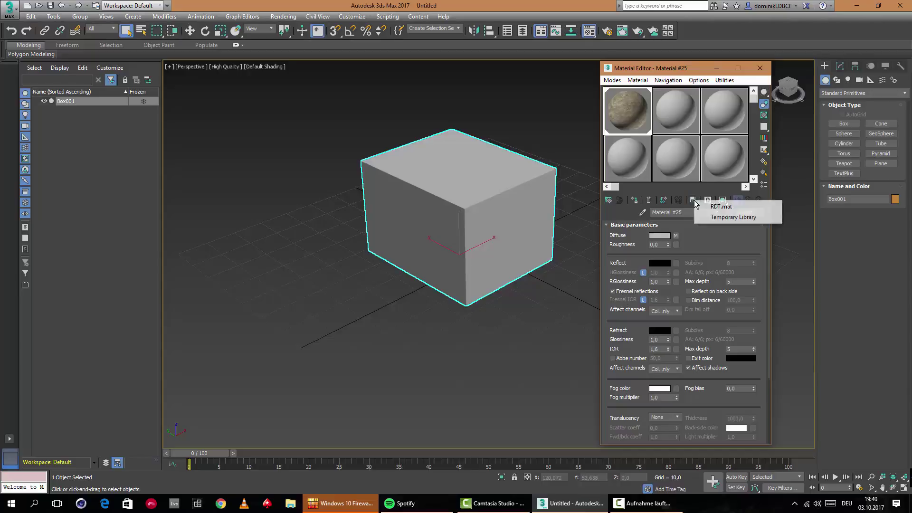
left_click(732, 207)
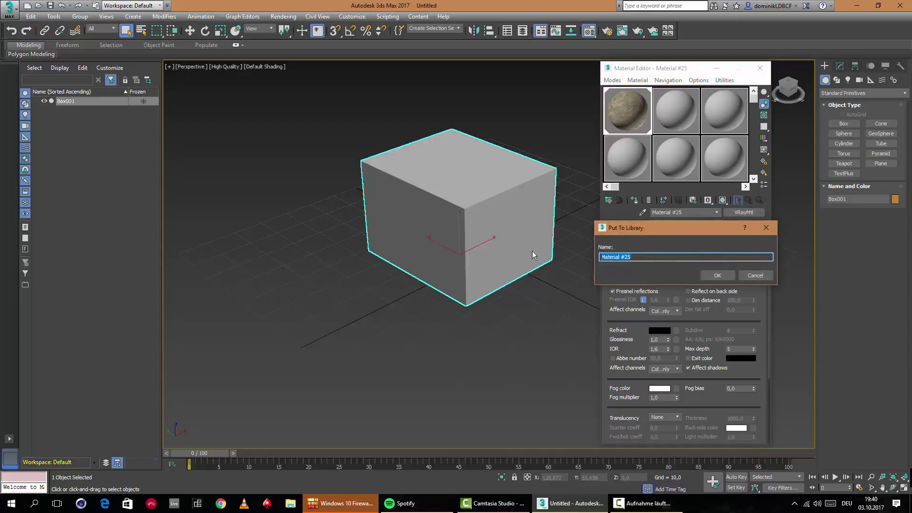
type("Rock")
left_click(719, 276)
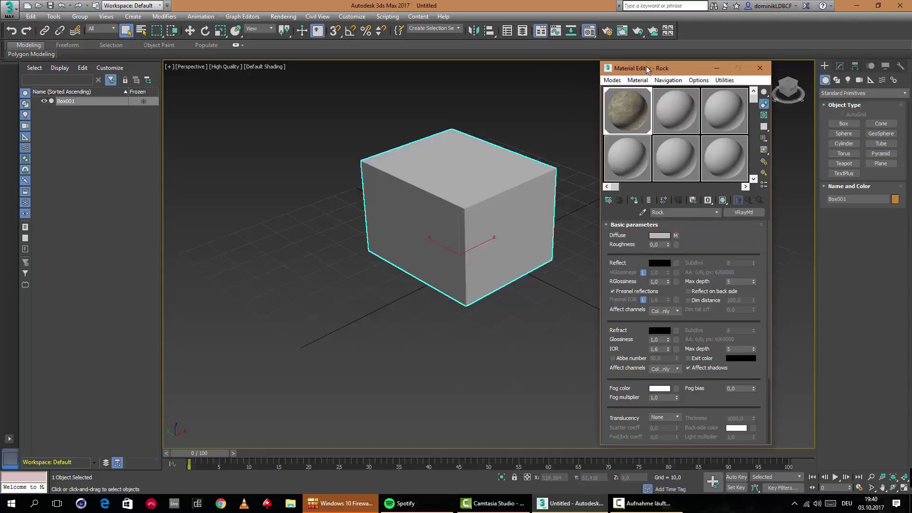
left_click_drag(672, 69, 634, 73)
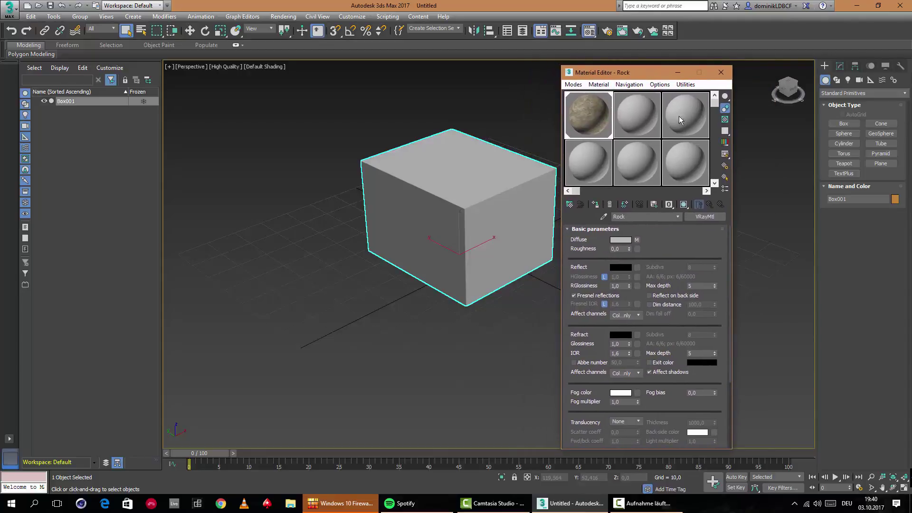
Open the Material/Map Browser for the second sample slot and collapse its Scene Materials and Sample Slots groups.
double_click(651, 113)
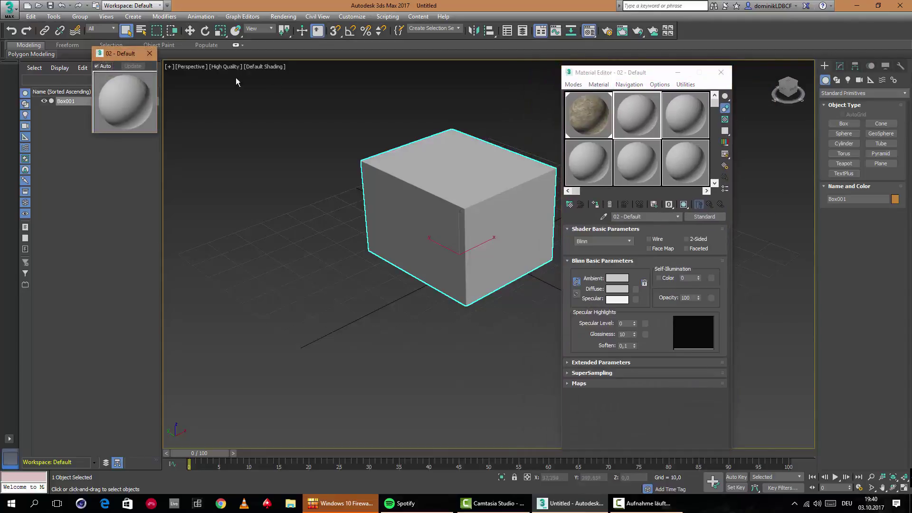
left_click(150, 54)
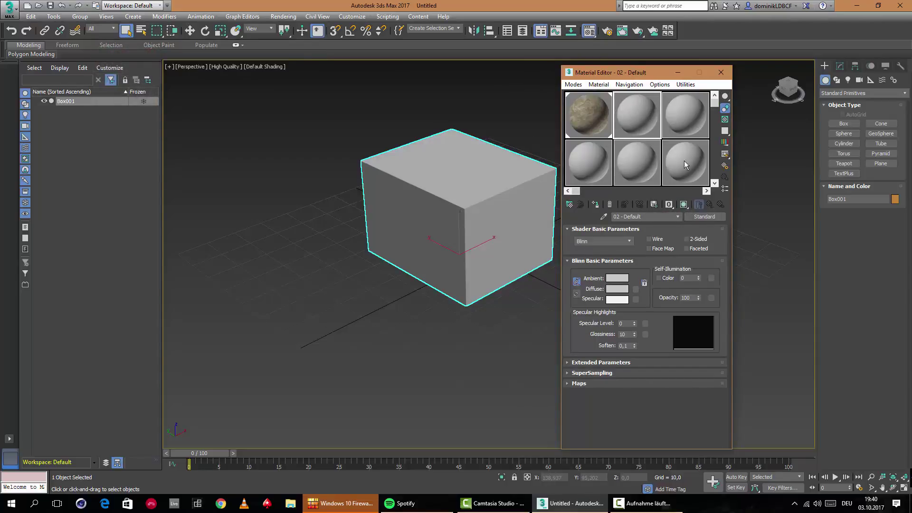
left_click(570, 205)
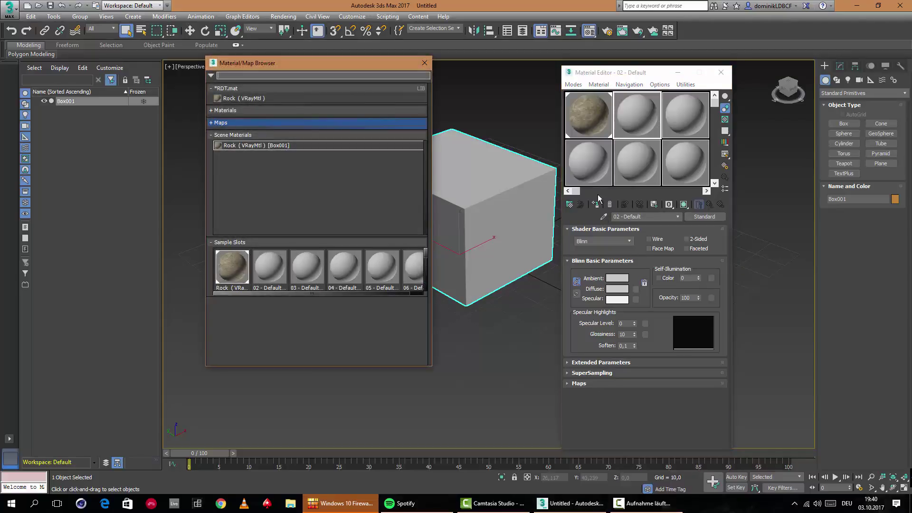
left_click(237, 135)
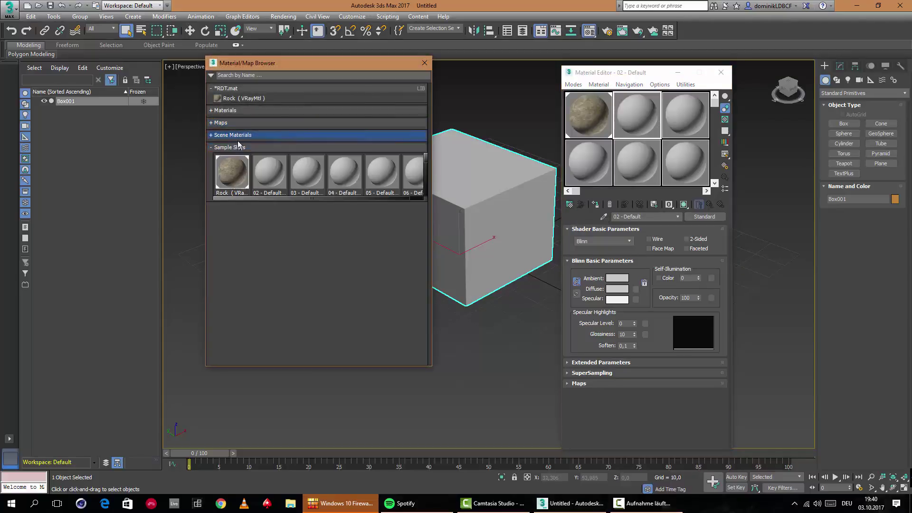
left_click(235, 149)
Load the Rock VRayMtl from the RDT.mat library into the second sample slot.
left_click(228, 89)
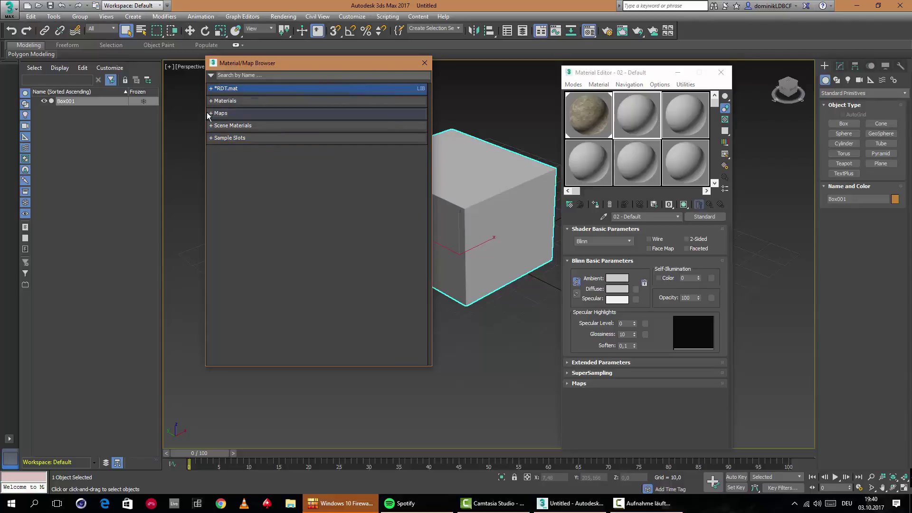
left_click(232, 90)
left_click(240, 99)
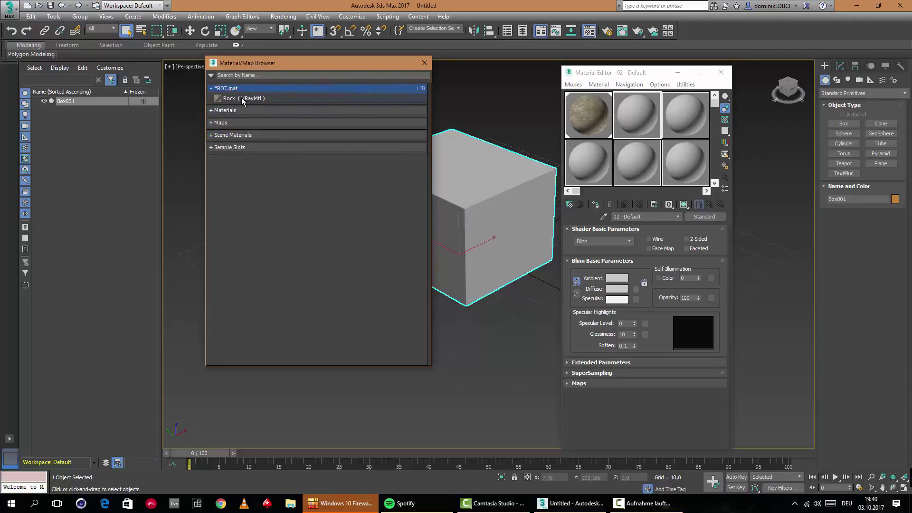
left_click_drag(637, 111, 637, 111)
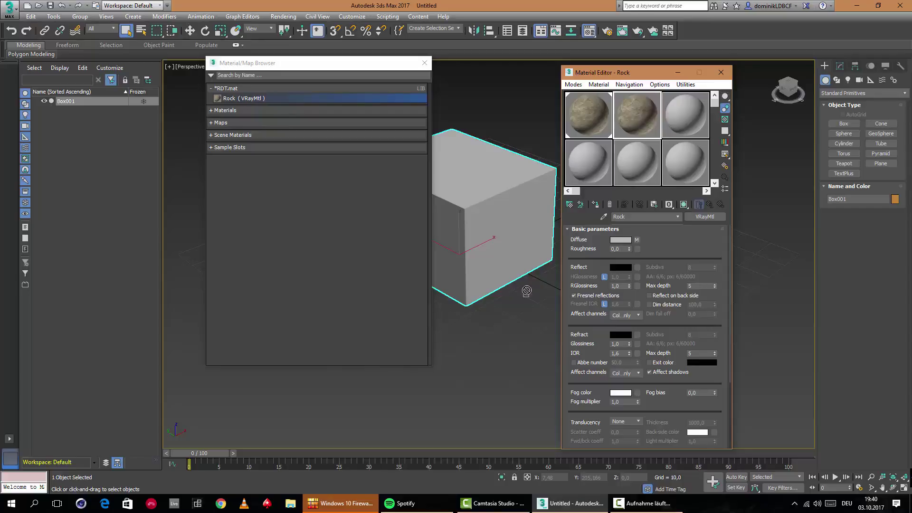
Assign the second slot's Rock material to the box, replacing the scene material of the same name.
left_click_drag(435, 154, 484, 175)
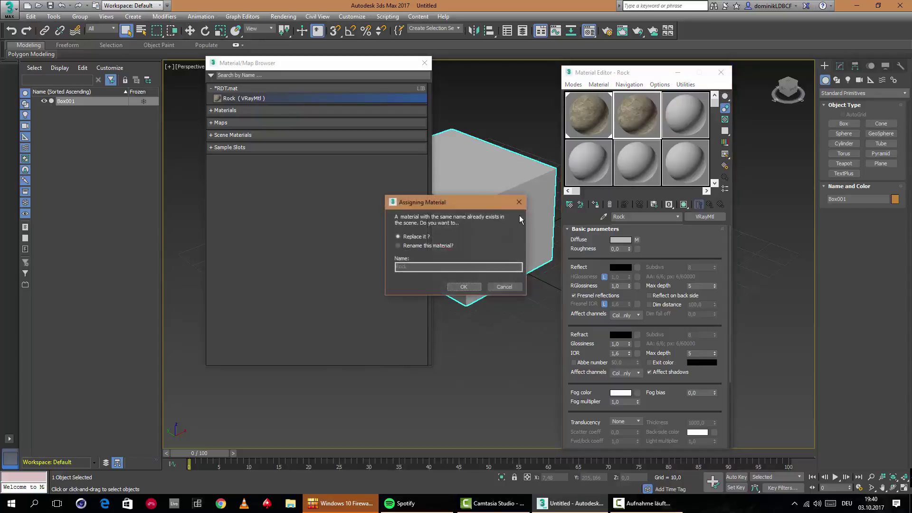
left_click(465, 287)
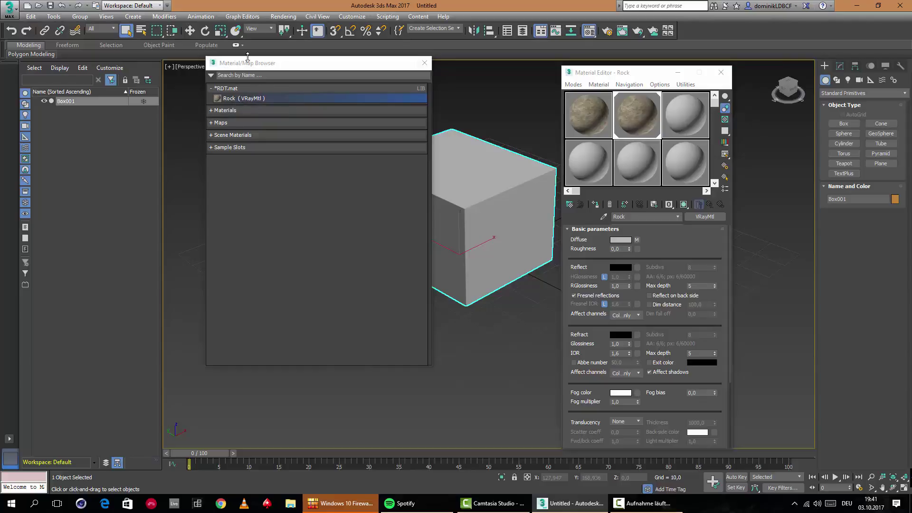
Move the Material/Map Browser and the Material Editor closer together over the middle of the viewport.
left_click_drag(252, 62, 322, 80)
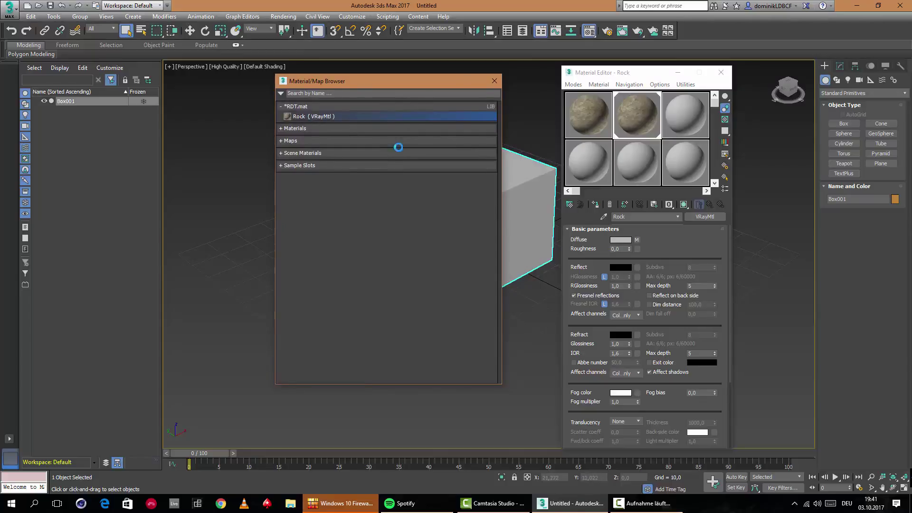
left_click_drag(613, 75, 566, 61)
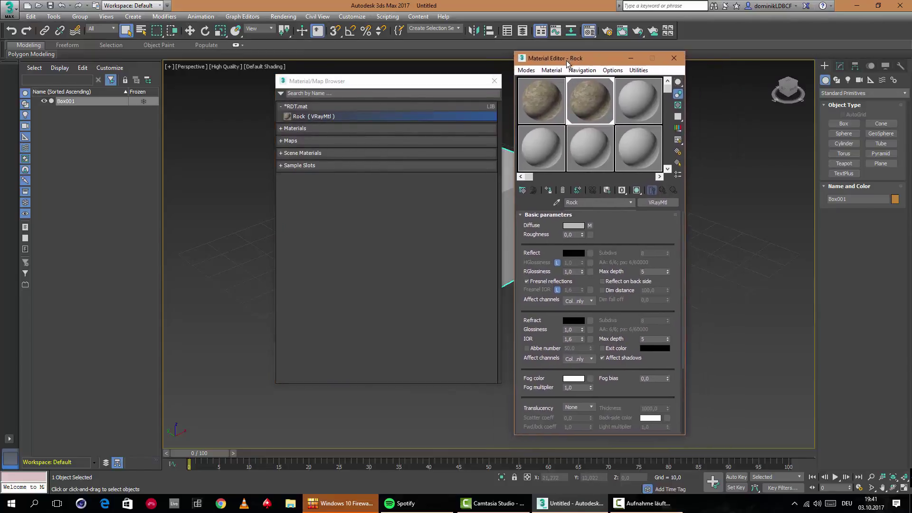
mouse_move(494, 505)
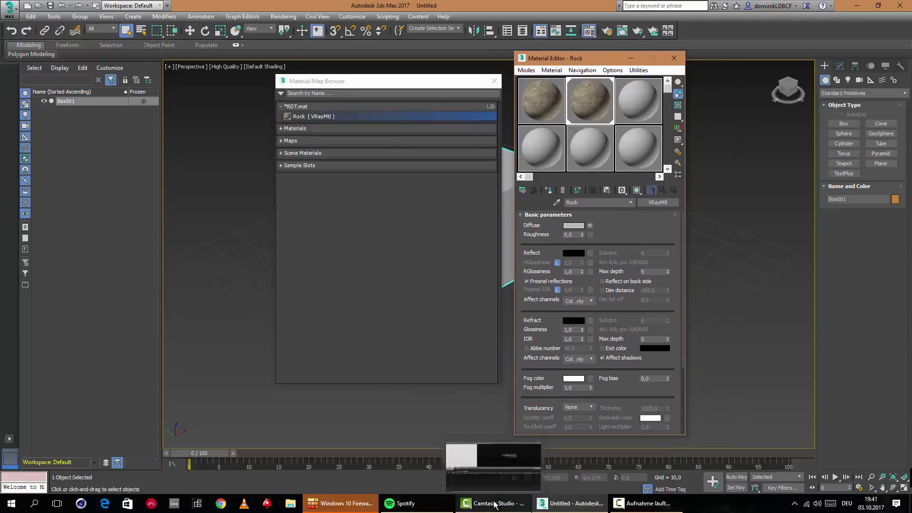